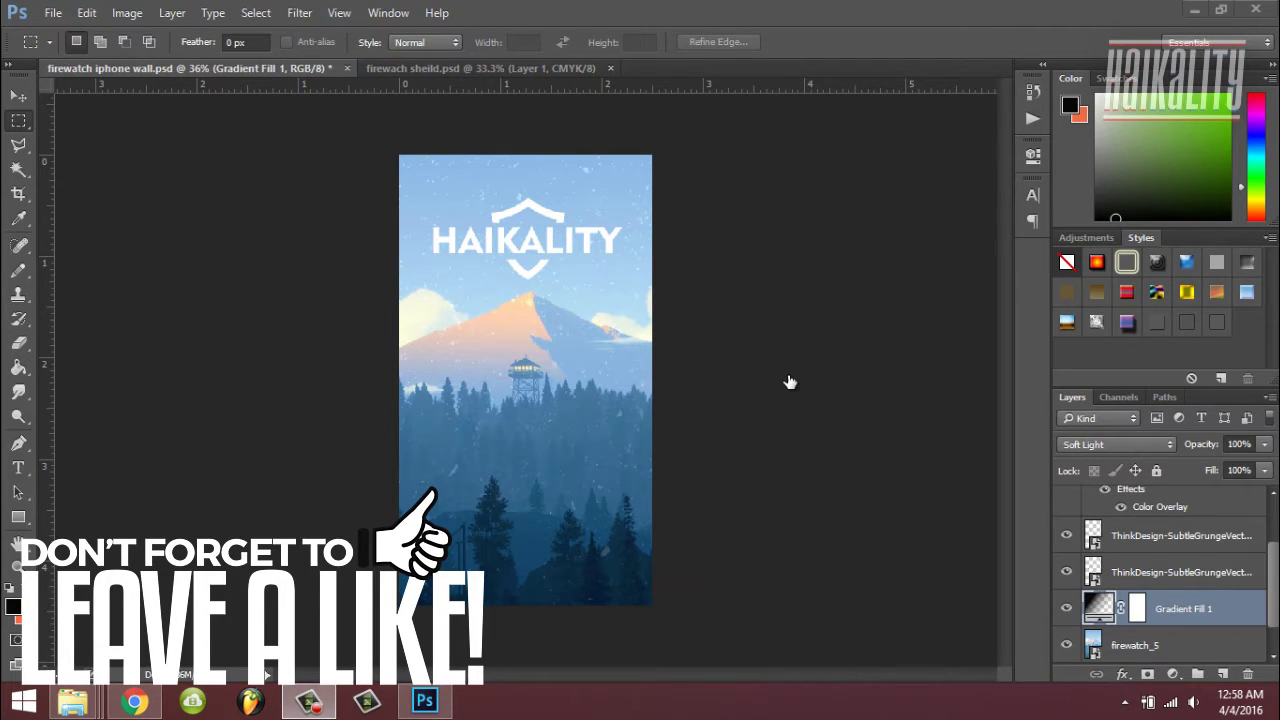
# Trial-edit the HAIKALITY logo text, then cancel so the wordmark stays unchanged.
pyautogui.click(714, 8)
pyautogui.scroll(2, 453, 150)
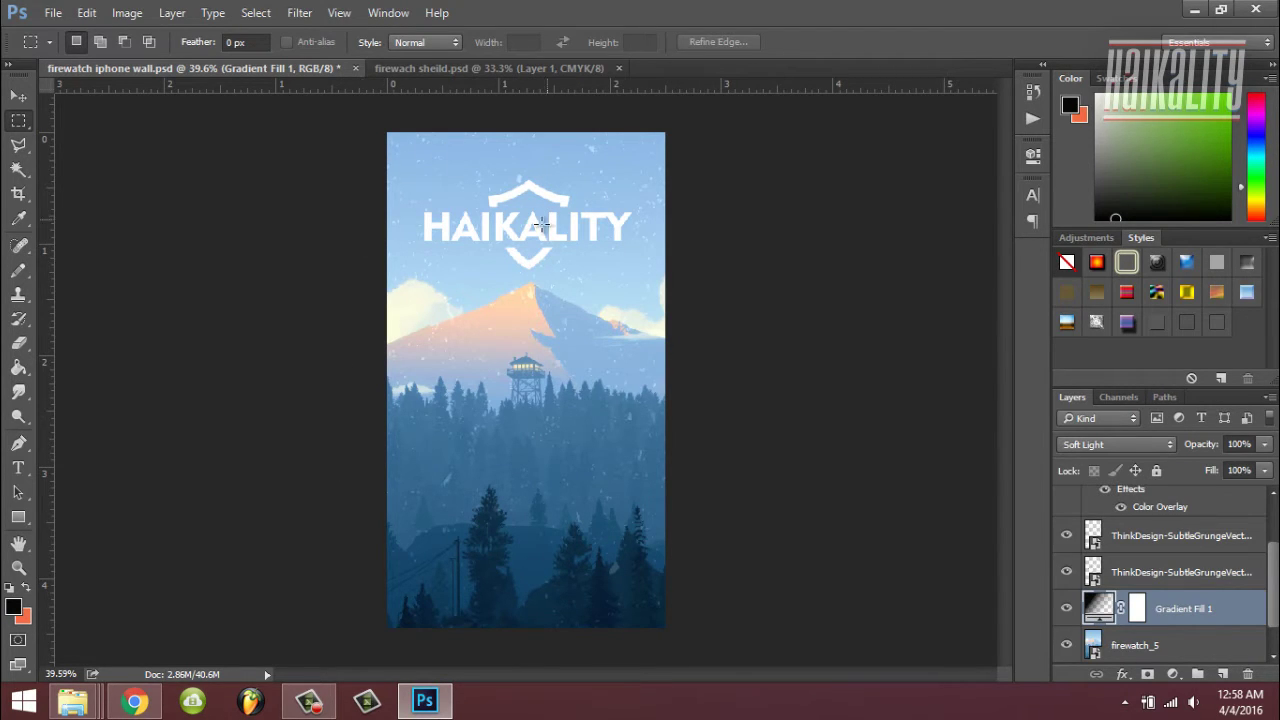
pyautogui.scroll(4, 540, 224)
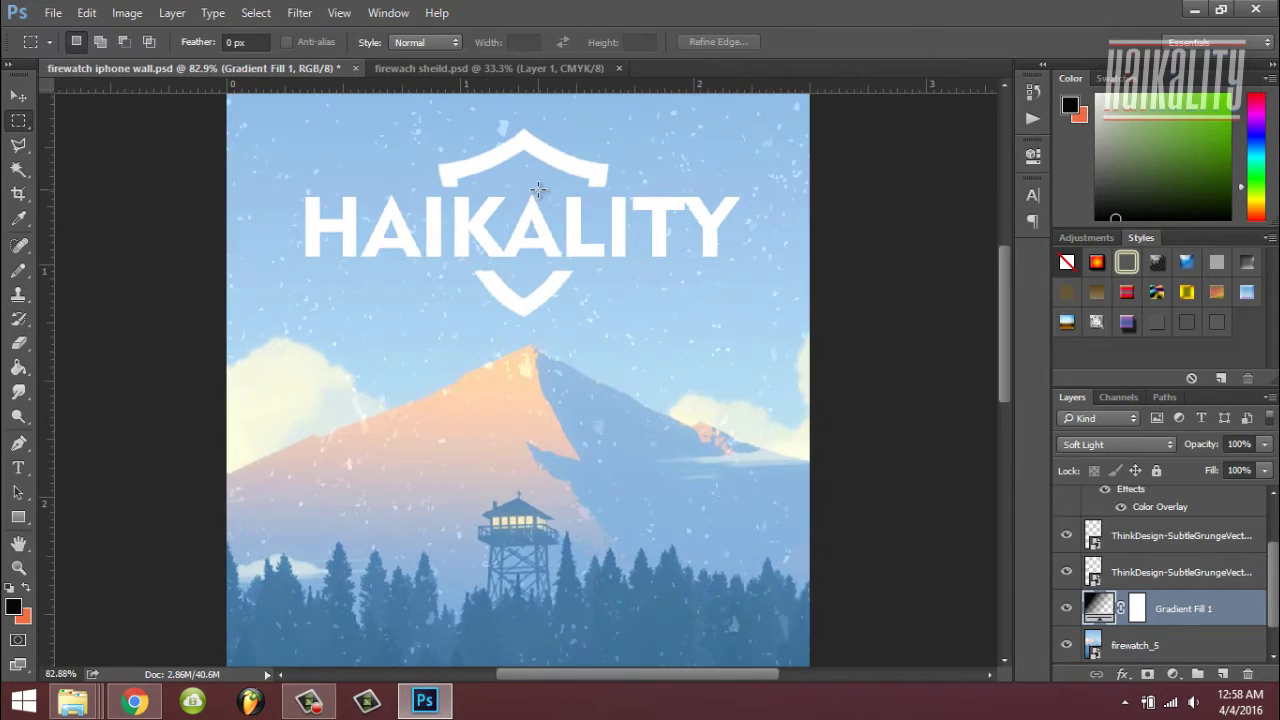
pyautogui.scroll(1, 505, 190)
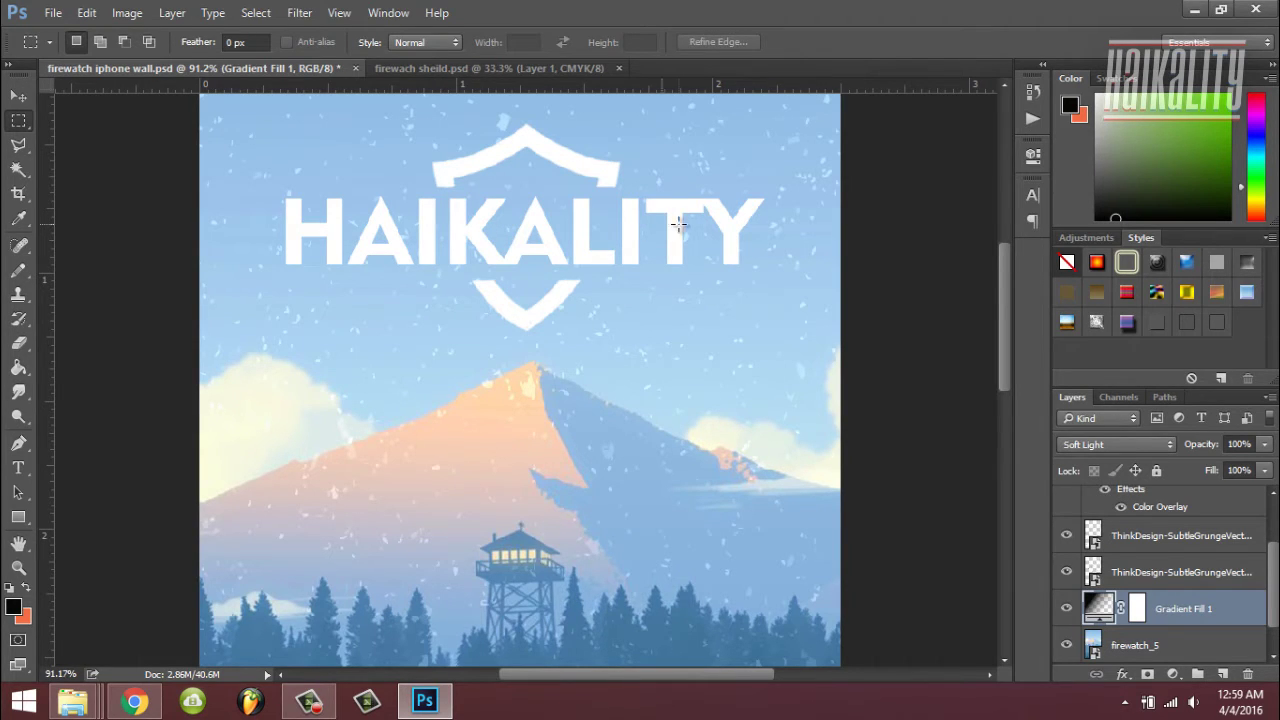
pyautogui.scroll(2, 1119, 497)
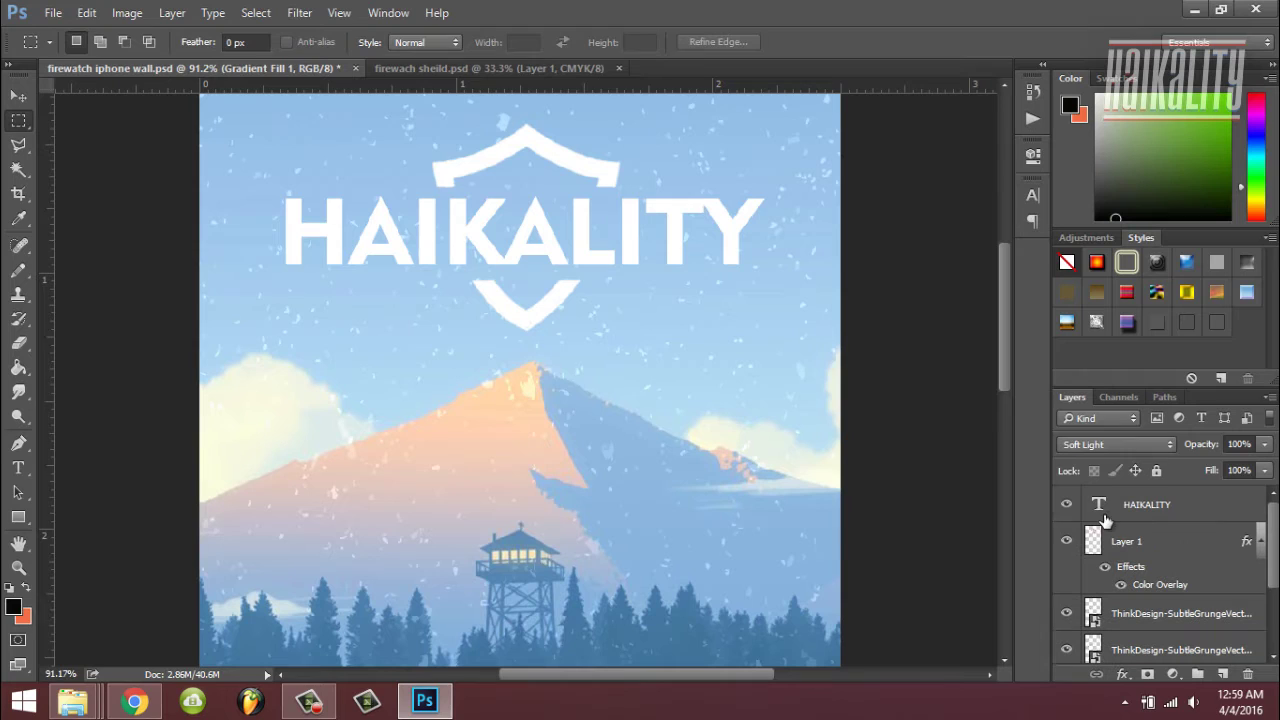
pyautogui.doubleClick(1100, 510)
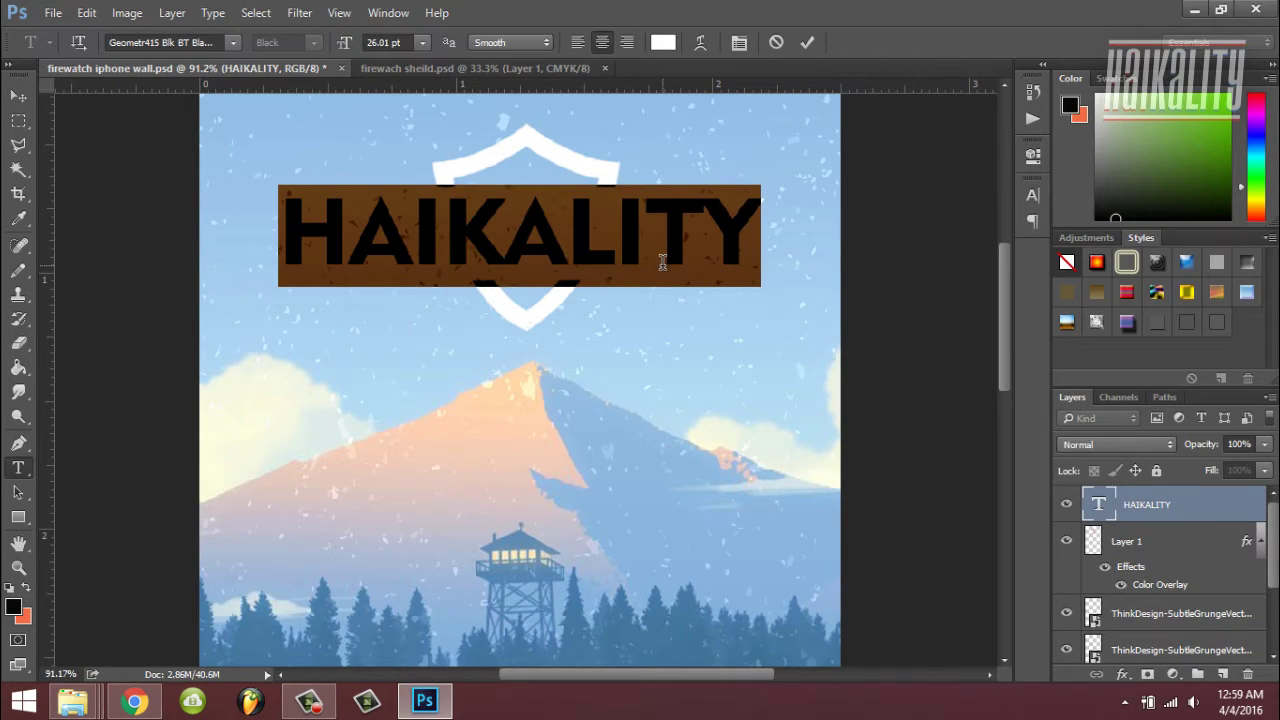
pyautogui.write('fiehih')
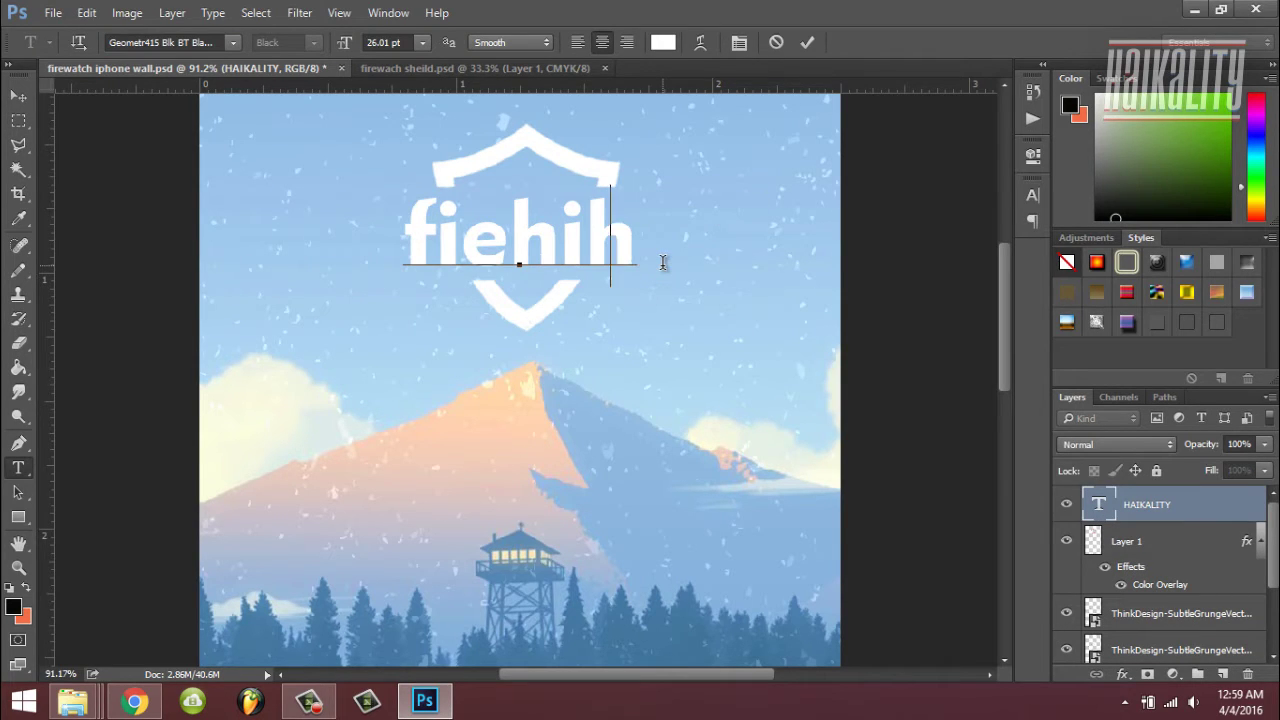
pyautogui.press('BackSpace')
pyautogui.press('BackSpace')
pyautogui.press('BackSpace')
pyautogui.press('BackSpace')
pyautogui.press('BackSpace')
pyautogui.press('BackSpace')
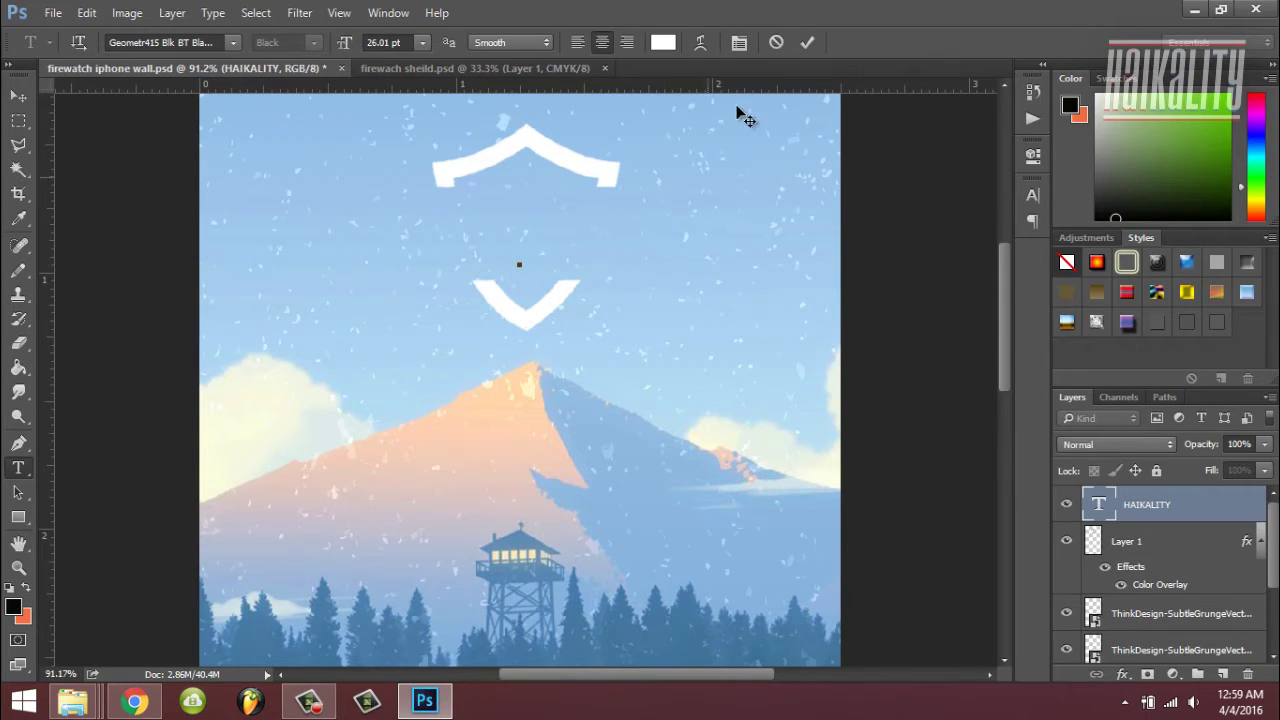
pyautogui.click(769, 45)
pyautogui.press('m')
pyautogui.scroll(-3, 458, 293)
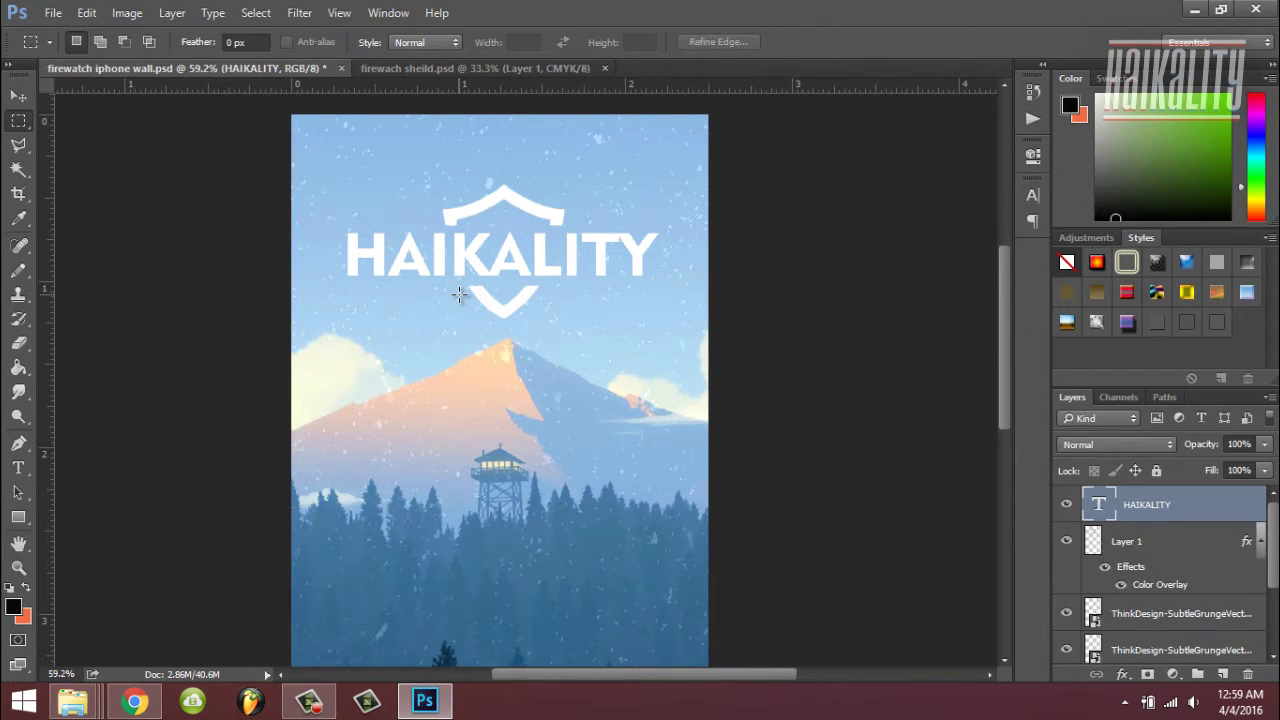
pyautogui.scroll(-1, 458, 293)
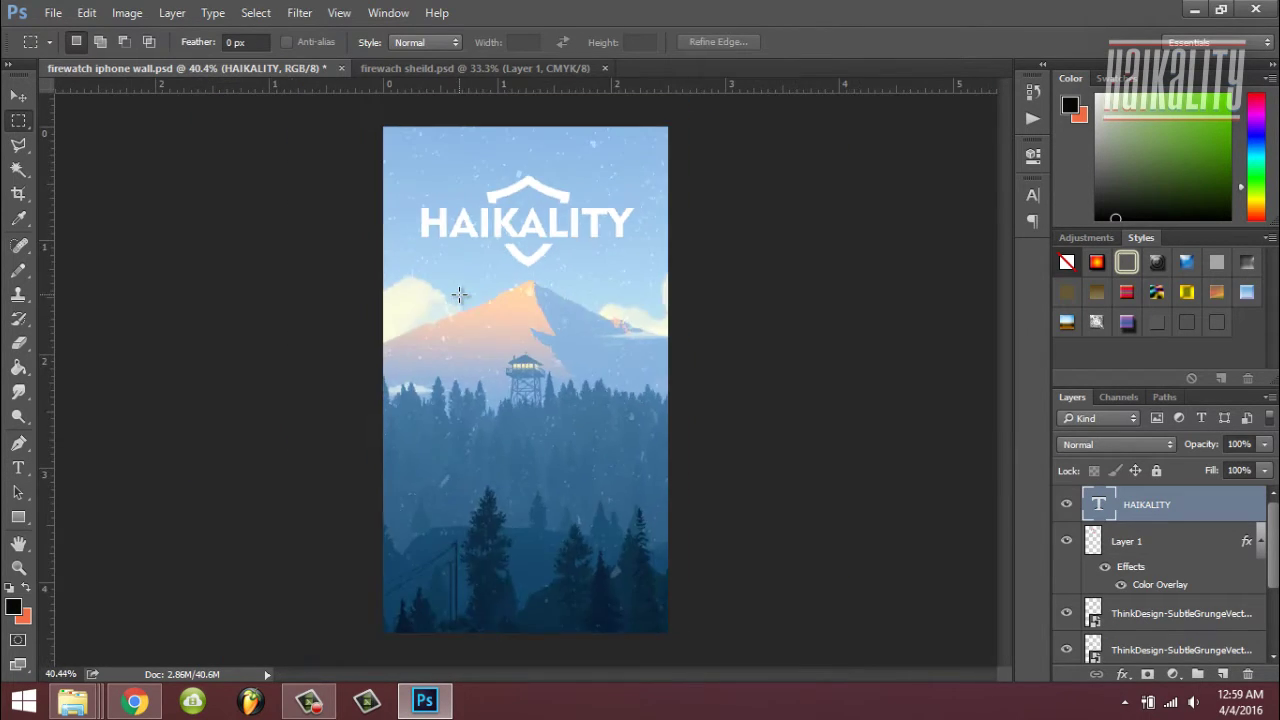
# Create a new 750 × 1334 px, 300 ppi white iPhone-preset document, Untitled-1.
pyautogui.click(53, 13)
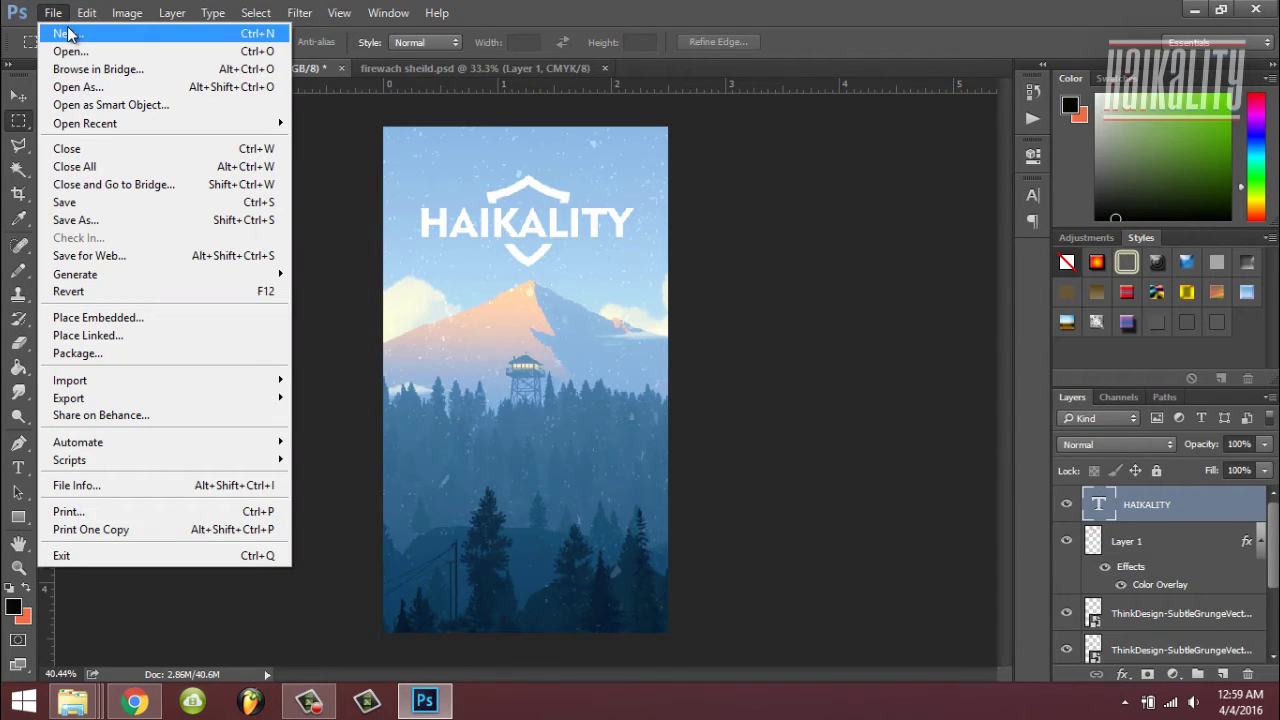
pyautogui.click(68, 35)
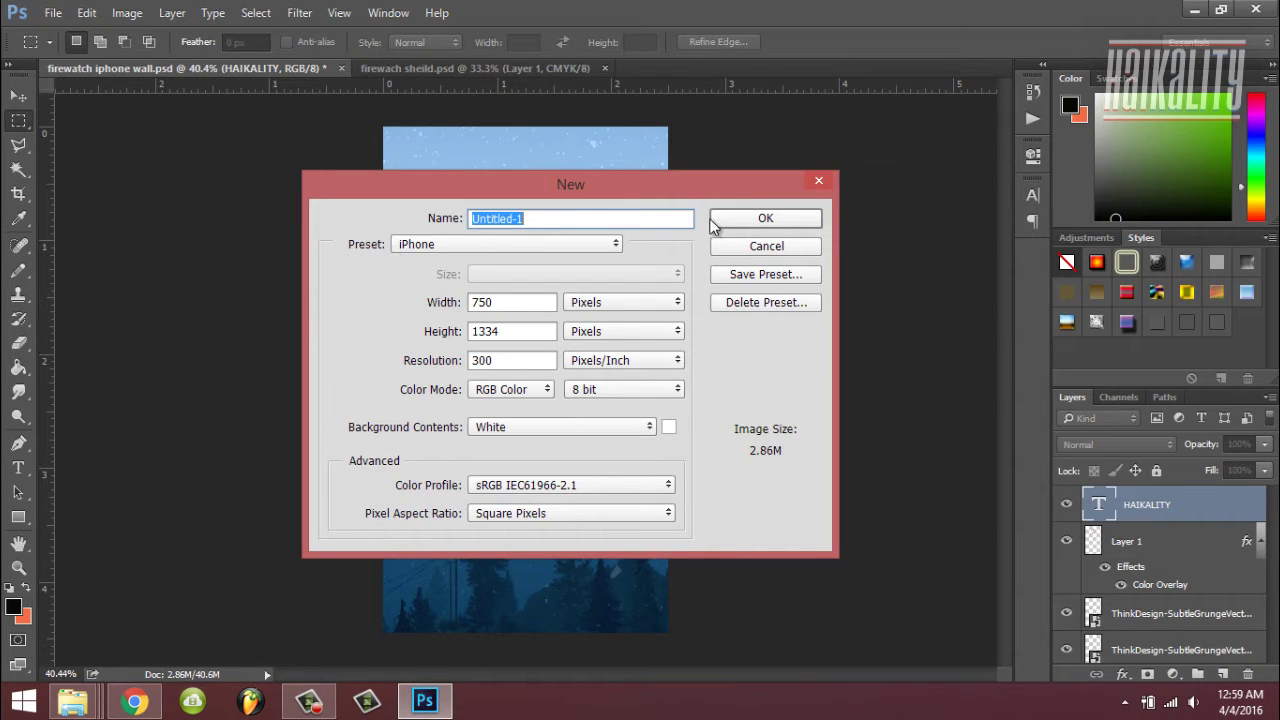
pyautogui.click(760, 218)
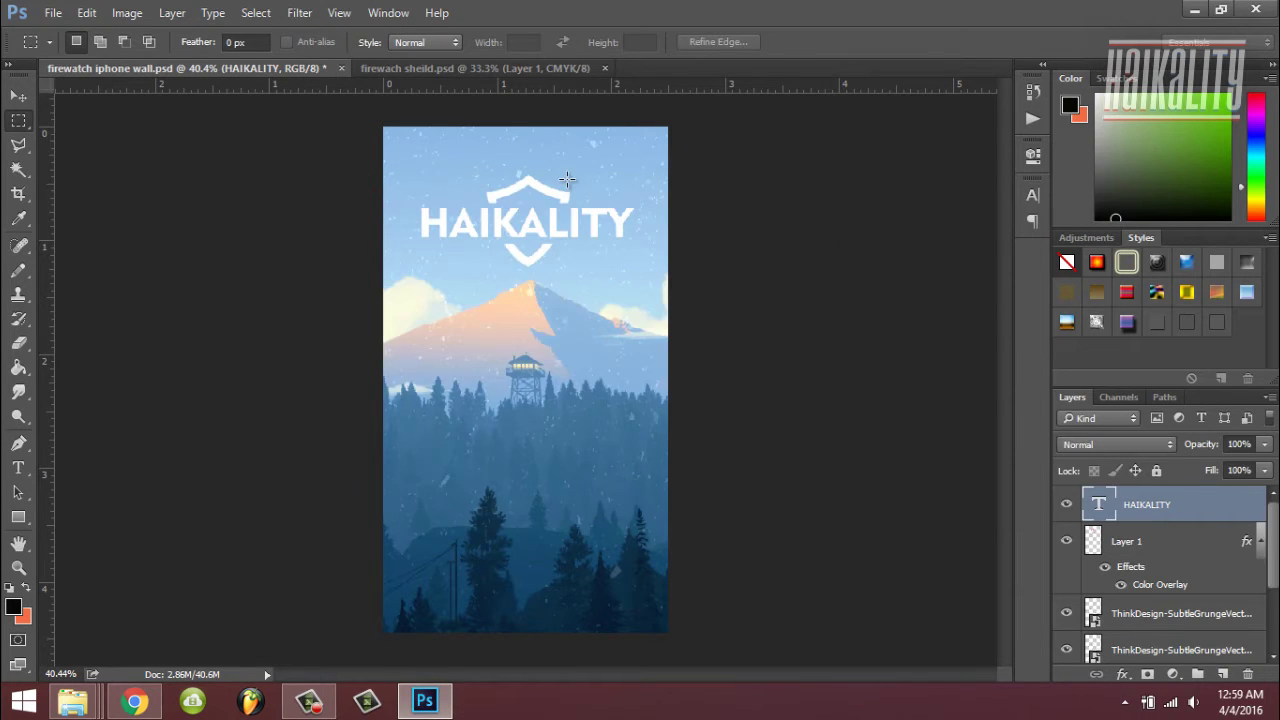
pyautogui.hotkey('ctrl', '+')
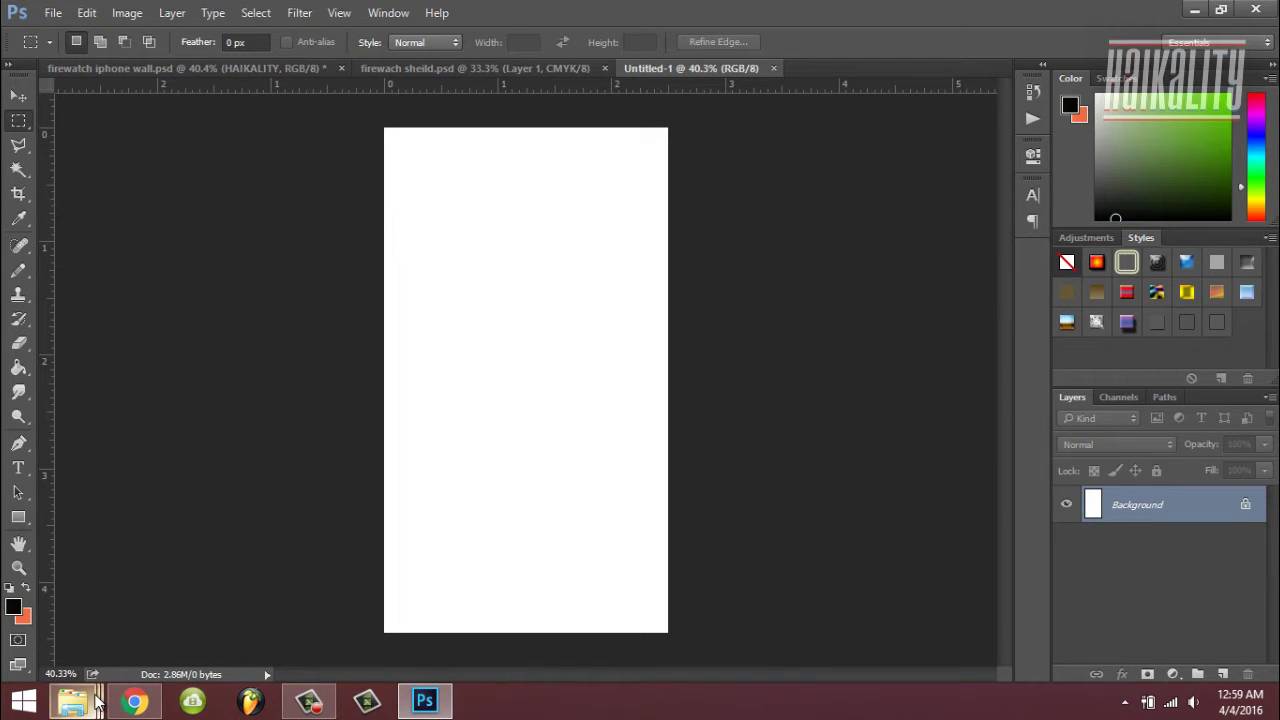
# Refine the Google Images search to 'firewatch wallpaper iphone'.
pyautogui.click(135, 703)
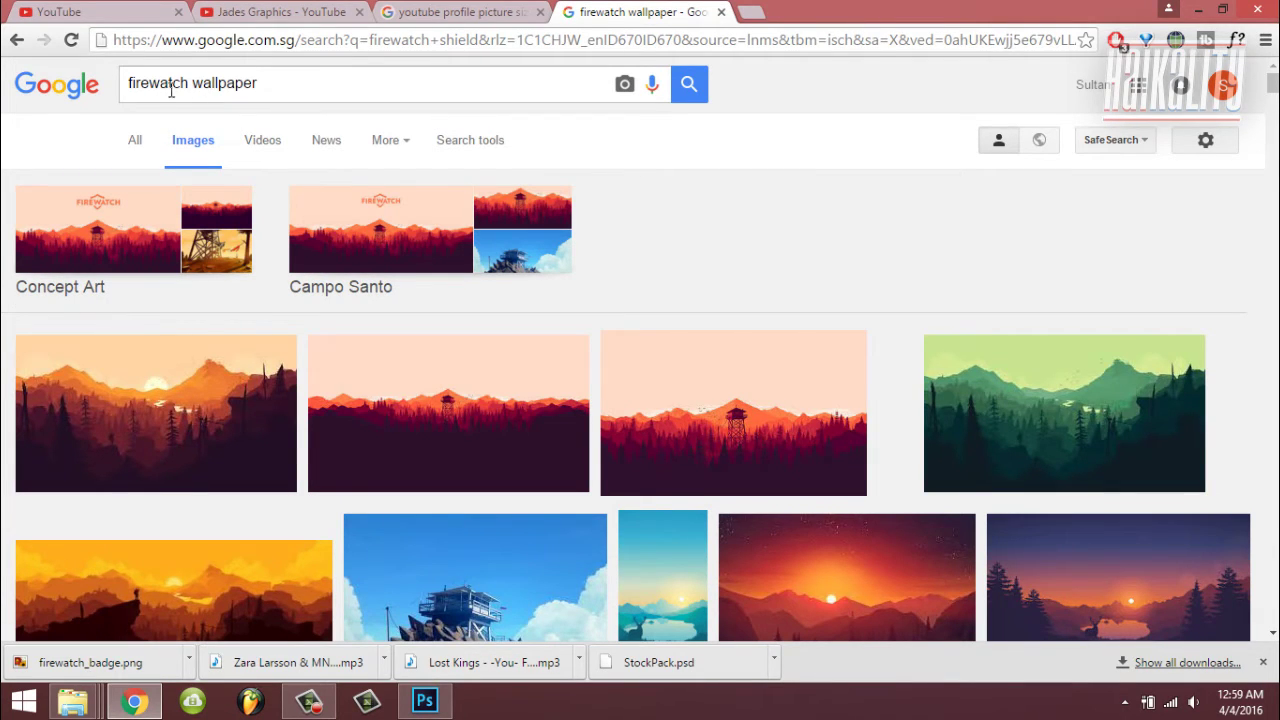
pyautogui.click(266, 85)
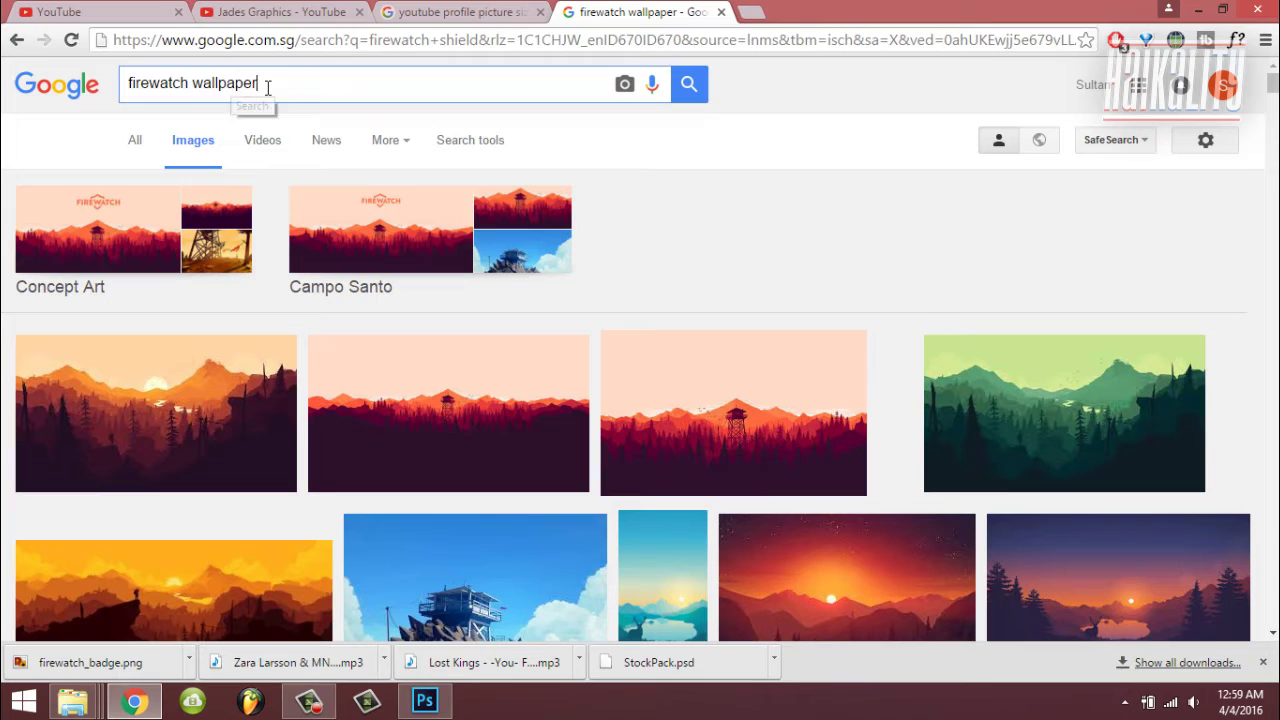
pyautogui.write('ip')
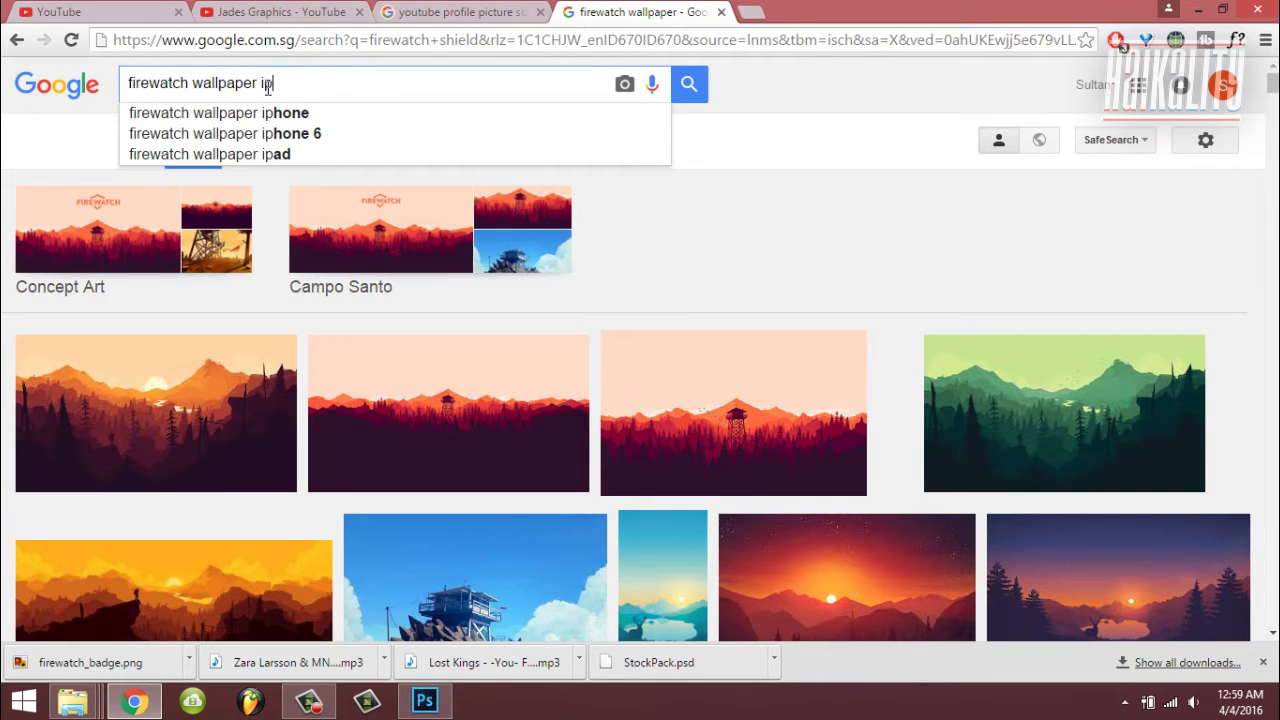
pyautogui.write('hone')
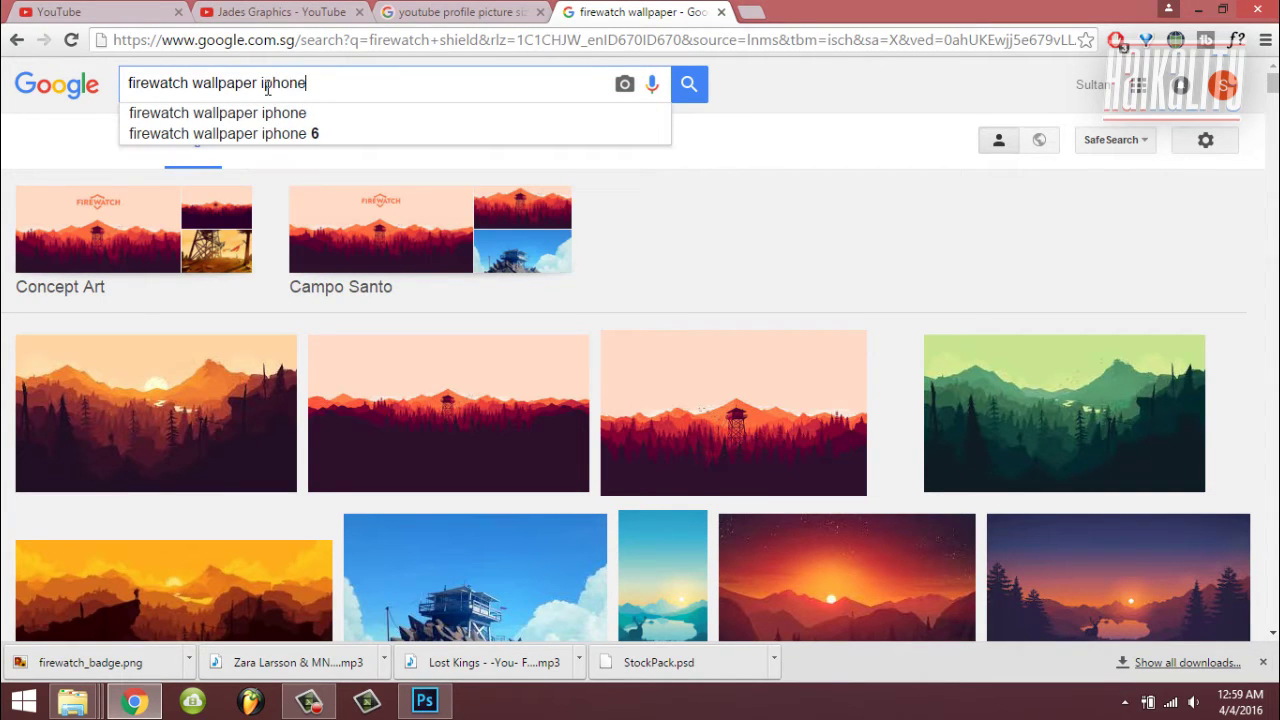
pyautogui.press('Down')
pyautogui.press('Return')
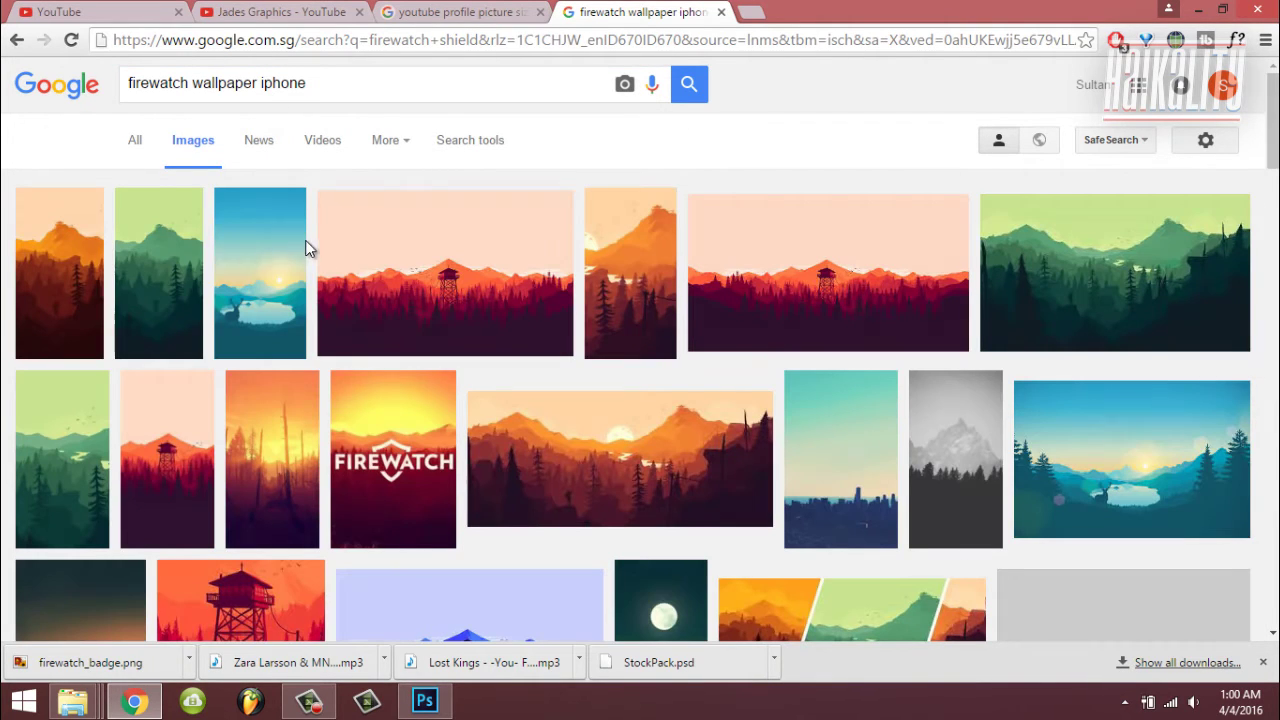
# Preview several Firewatch wallpapers, then return to the firewatch wallpaper results.
pyautogui.click(171, 268)
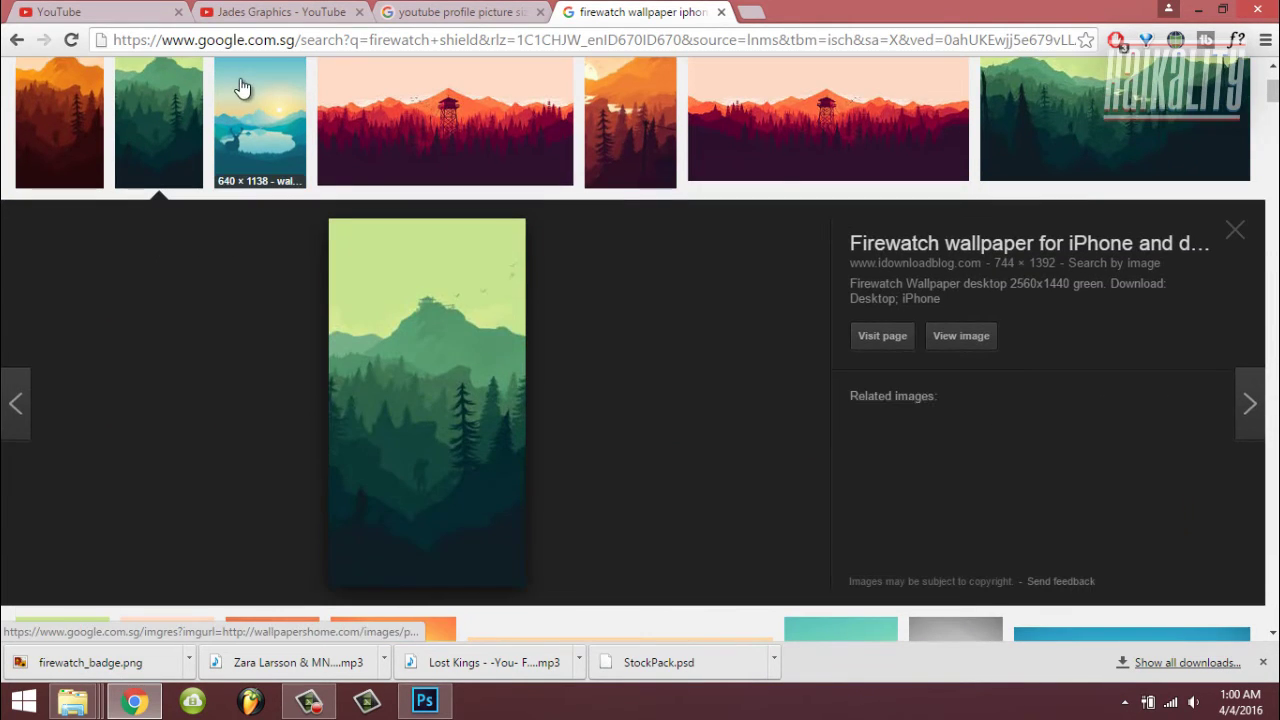
pyautogui.click(237, 92)
pyautogui.click(622, 163)
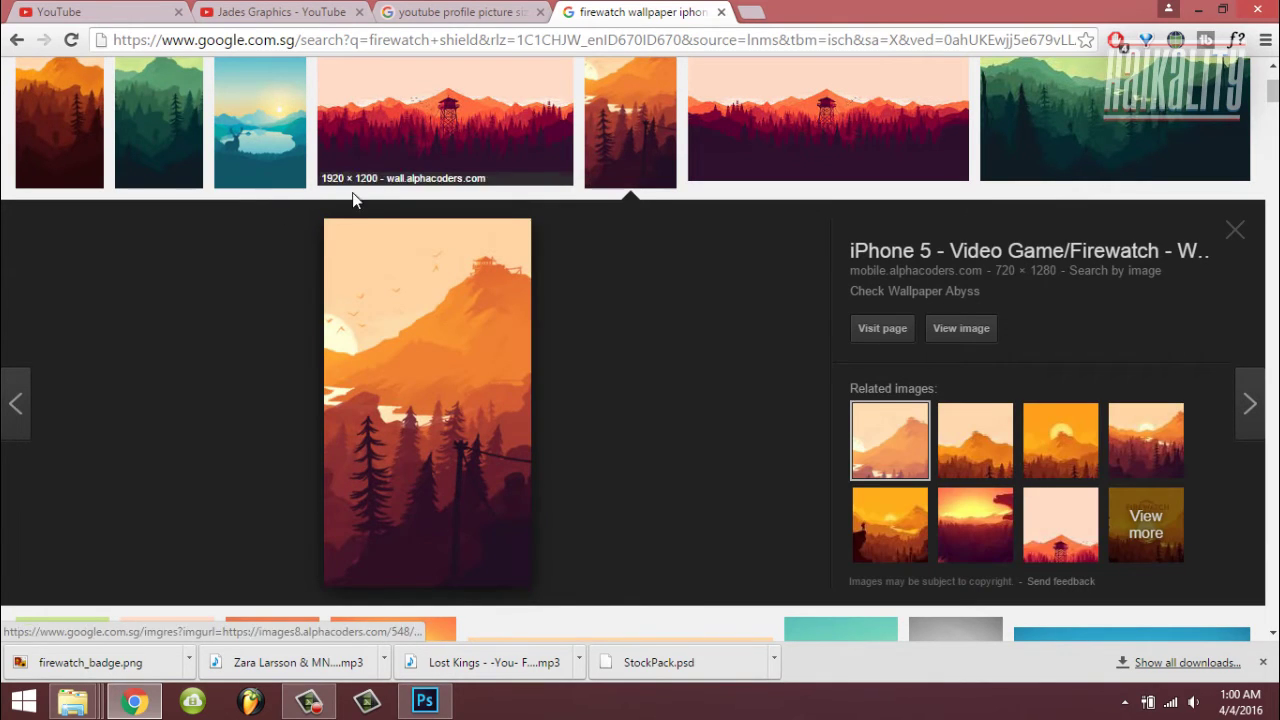
pyautogui.click(175, 140)
pyautogui.click(63, 138)
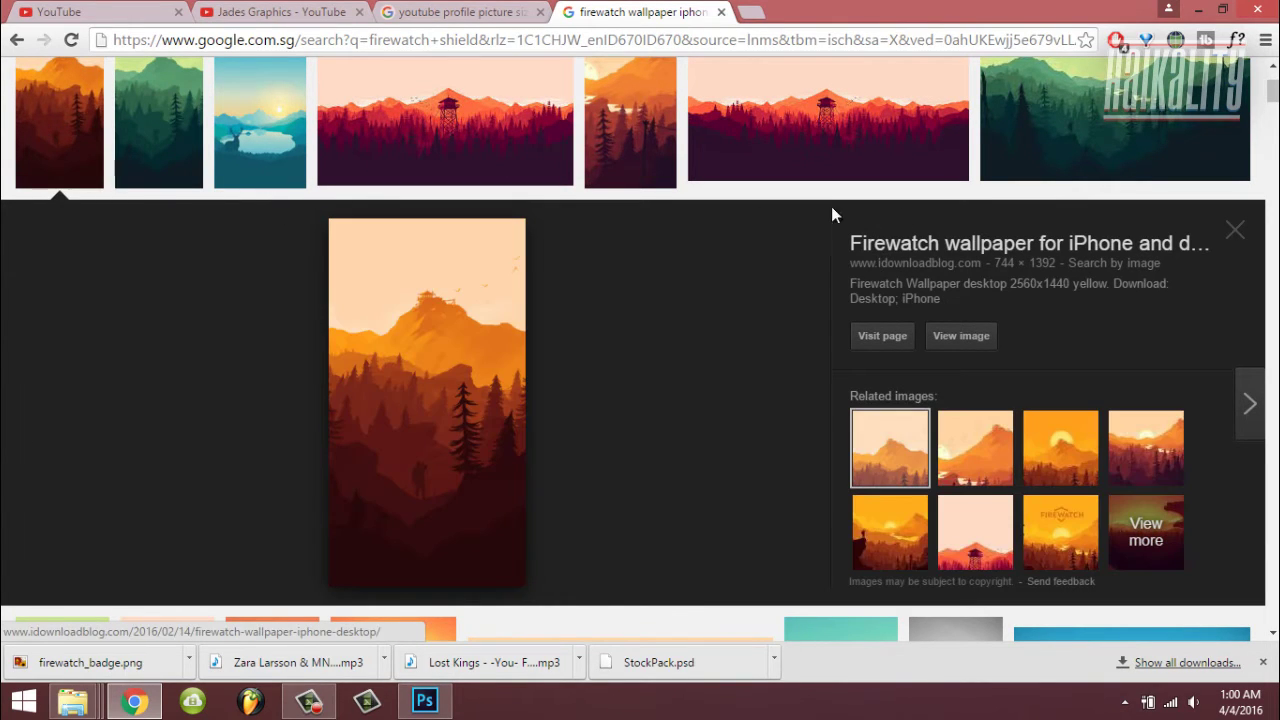
pyautogui.click(1237, 247)
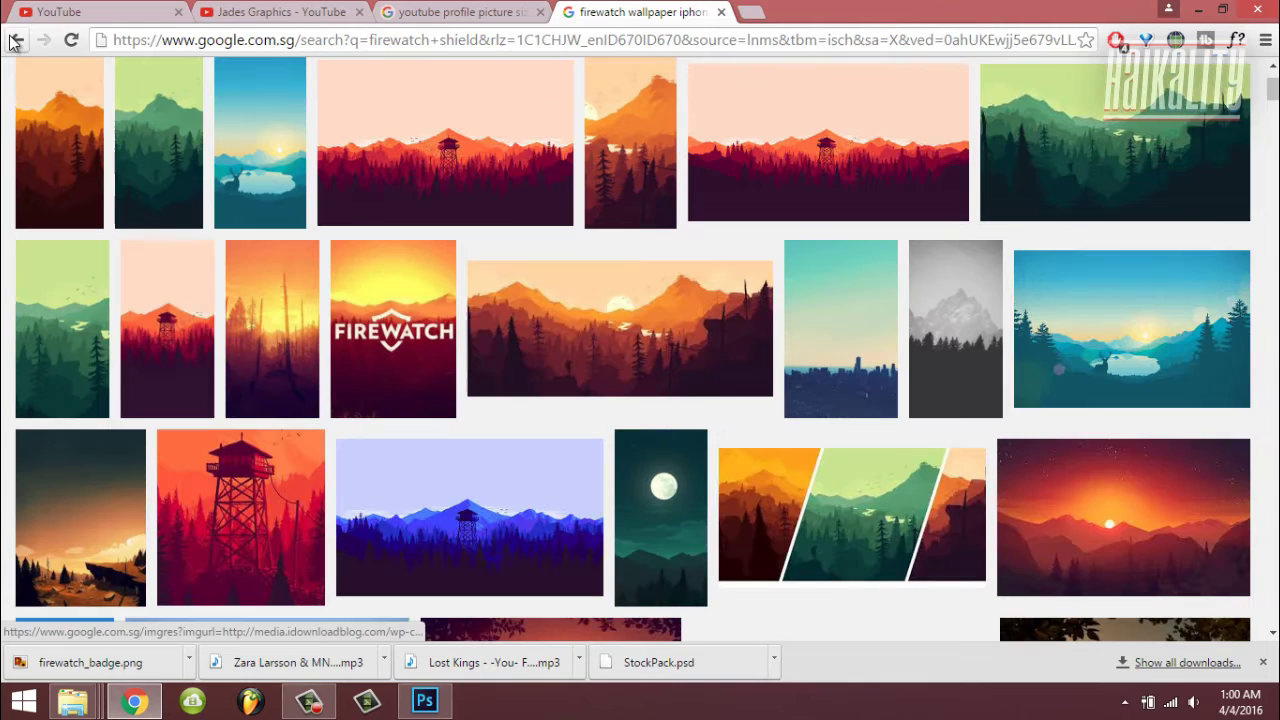
pyautogui.click(14, 41)
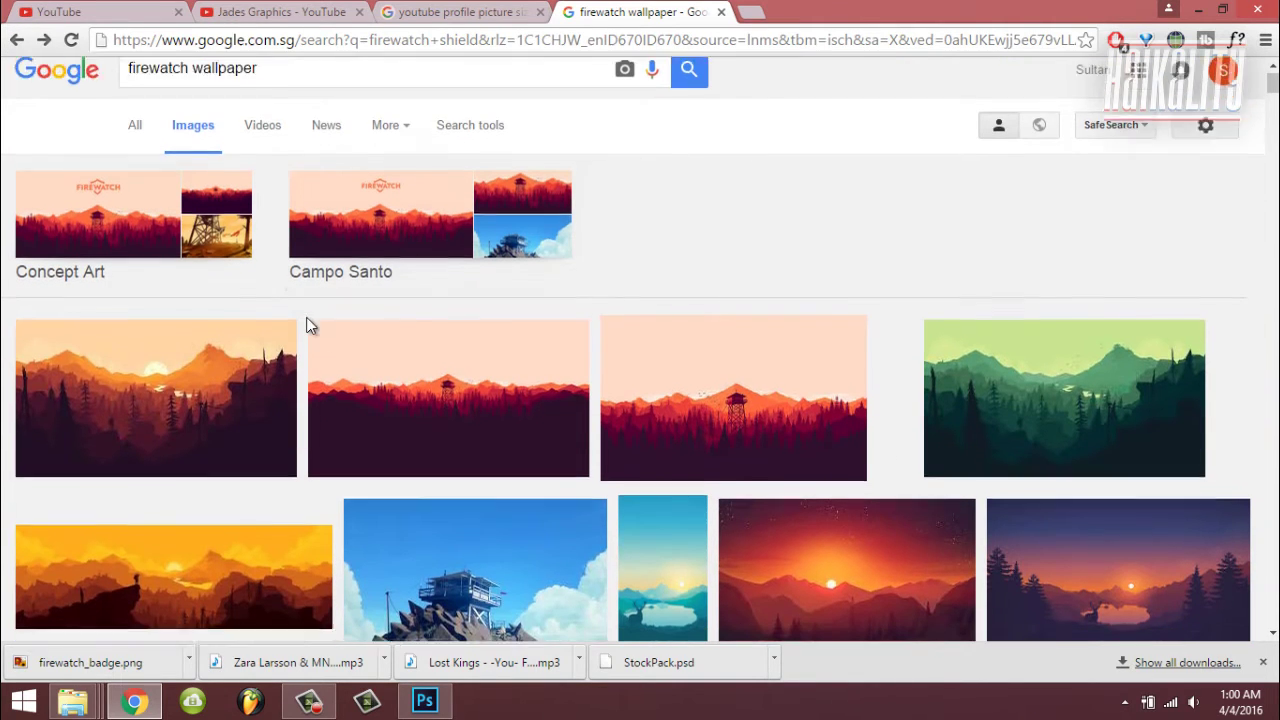
pyautogui.scroll(-1, 800, 343)
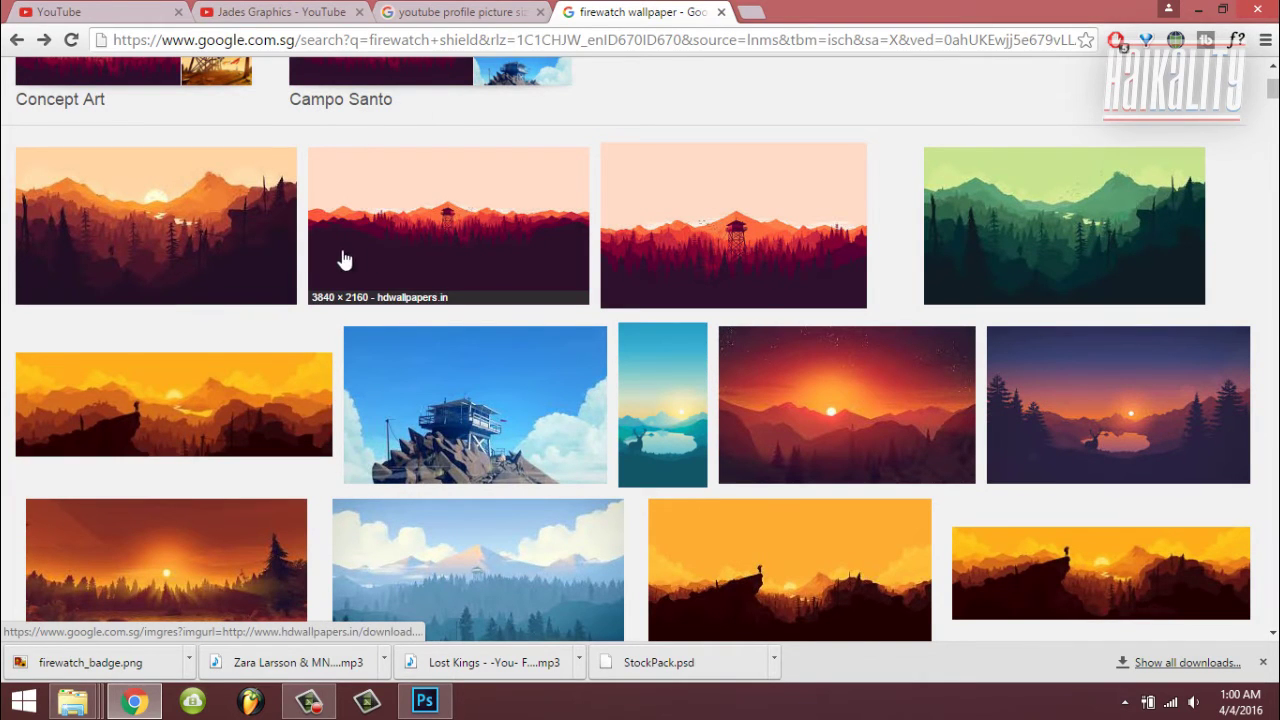
# Open the full-size watchtower sunset Firewatch wallpaper in a new tab, then return to results.
pyautogui.click(466, 272)
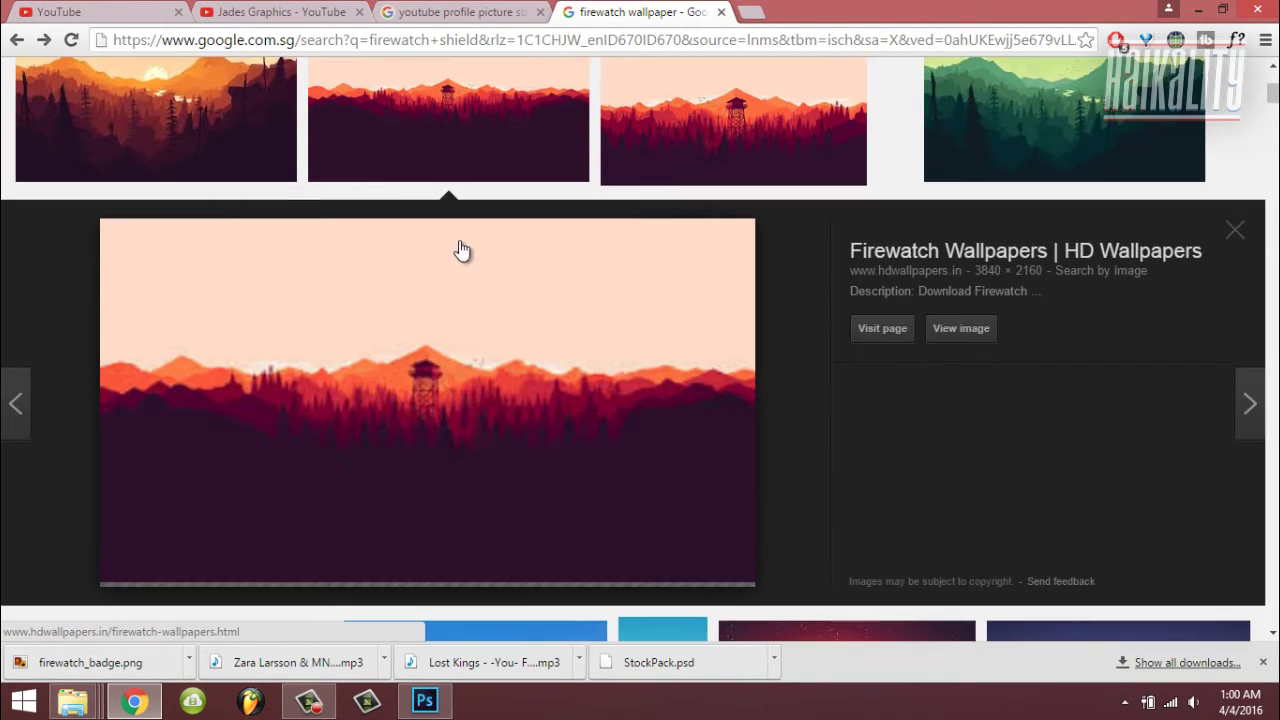
pyautogui.rightClick(980, 334)
pyautogui.click(1015, 349)
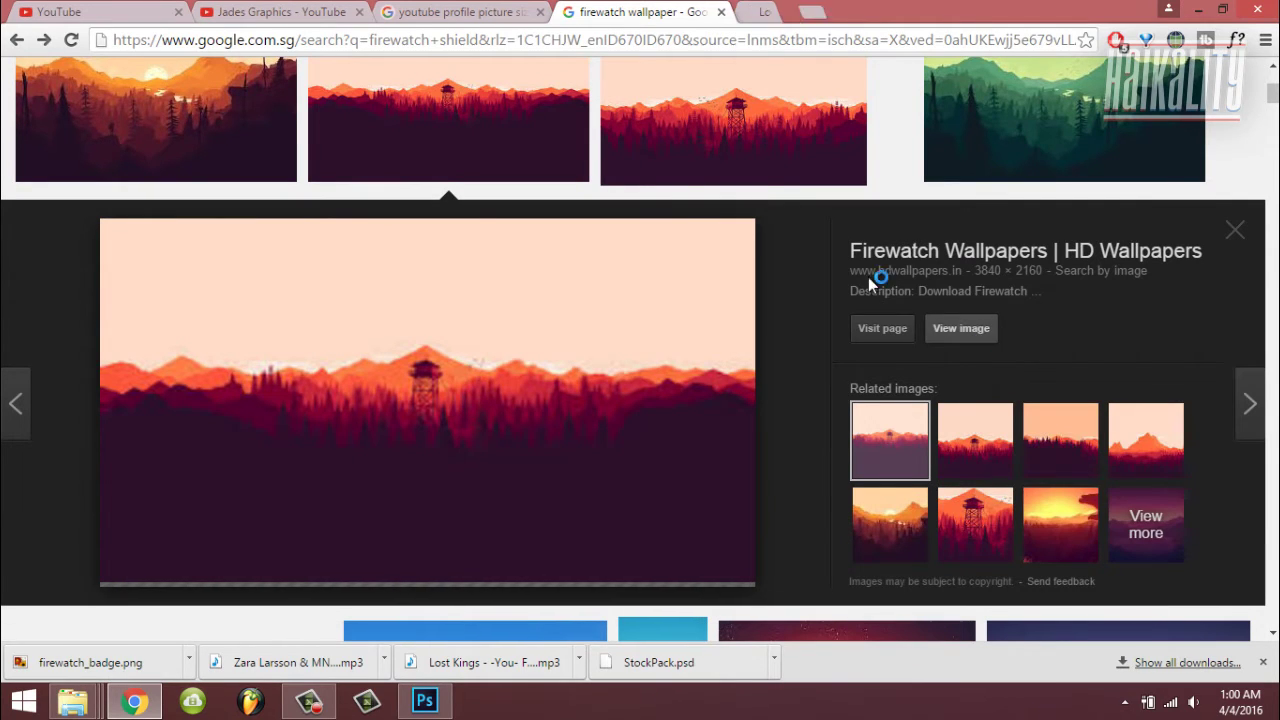
pyautogui.click(805, 10)
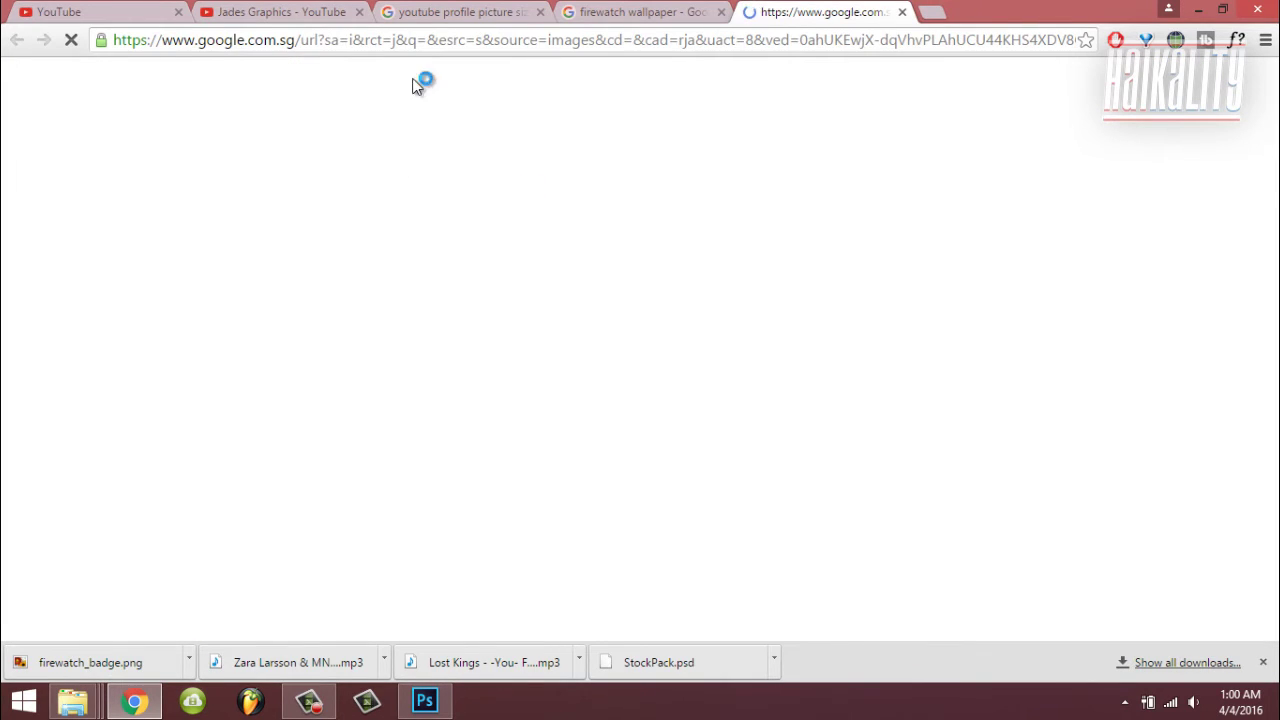
pyautogui.click(430, 8)
pyautogui.click(612, 11)
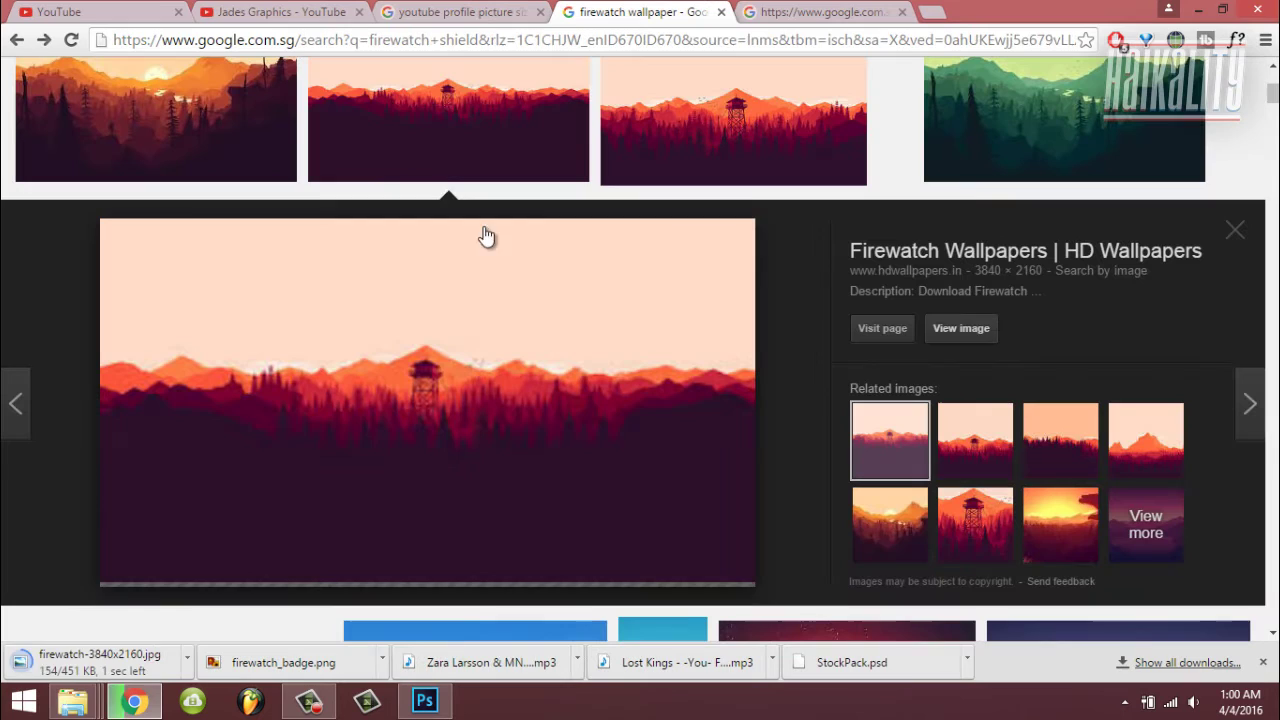
# Show the downloaded firewatch-3840x2160.jpg in its Downloads folder.
pyautogui.click(190, 662)
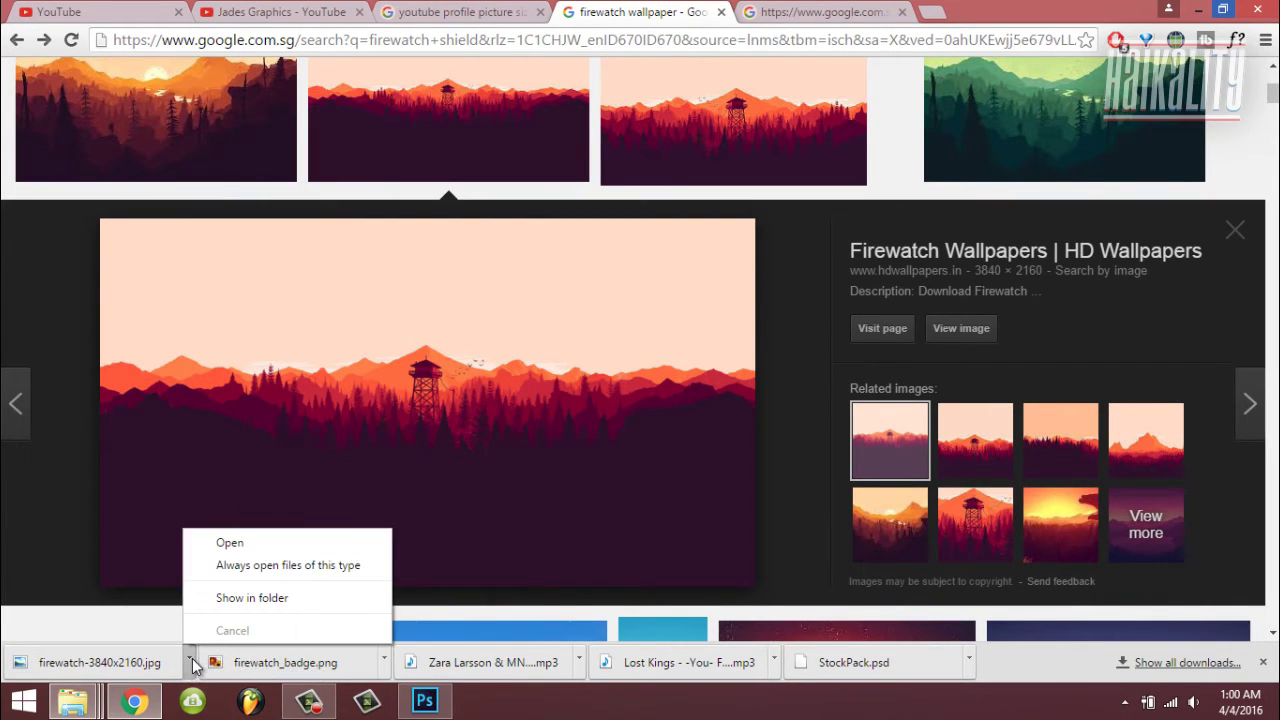
pyautogui.click(228, 605)
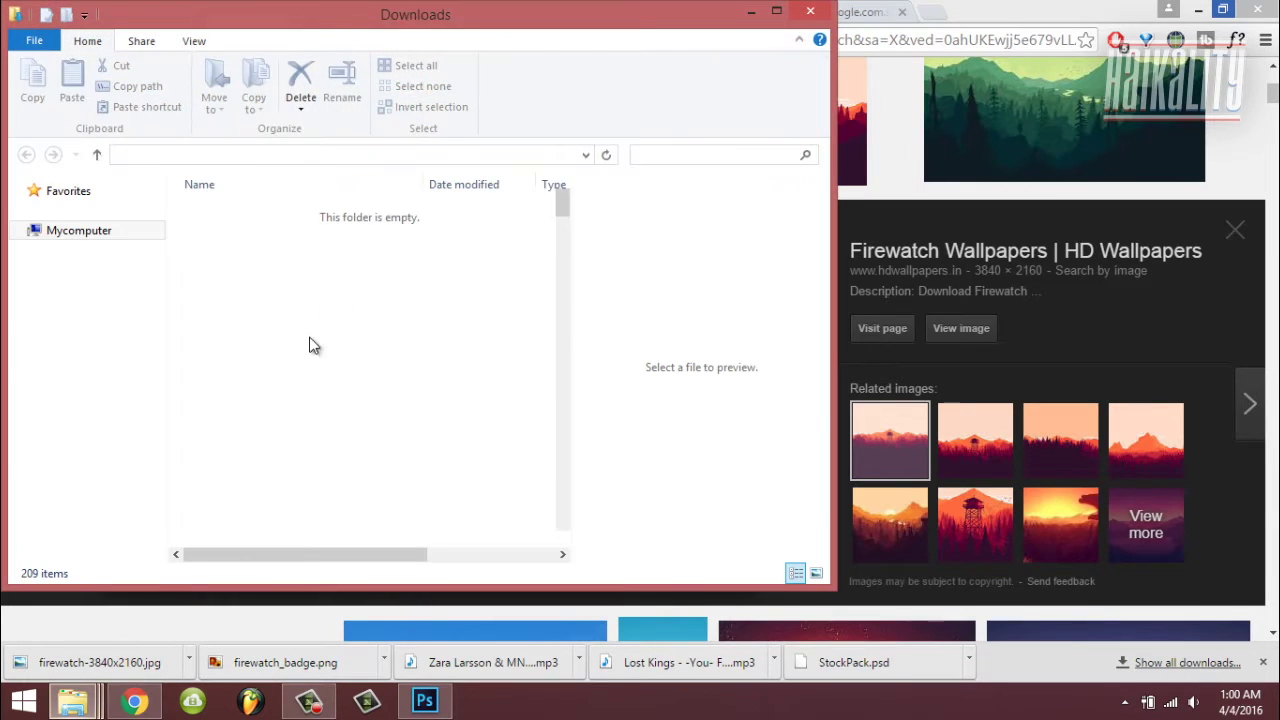
pyautogui.scroll(-1, 322, 535)
pyautogui.scroll(-1, 322, 535)
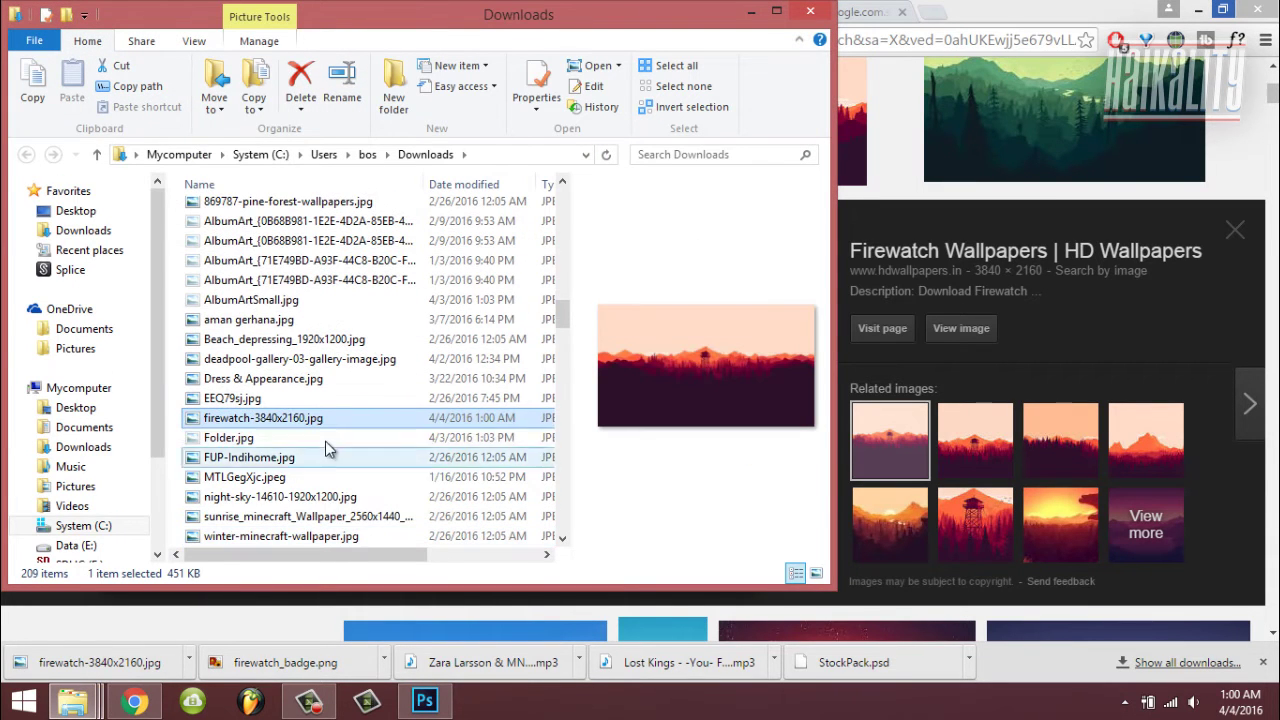
# Drag firewatch-3840x2160.jpg from Explorer onto the blank Untitled-1 canvas.
pyautogui.click(448, 692)
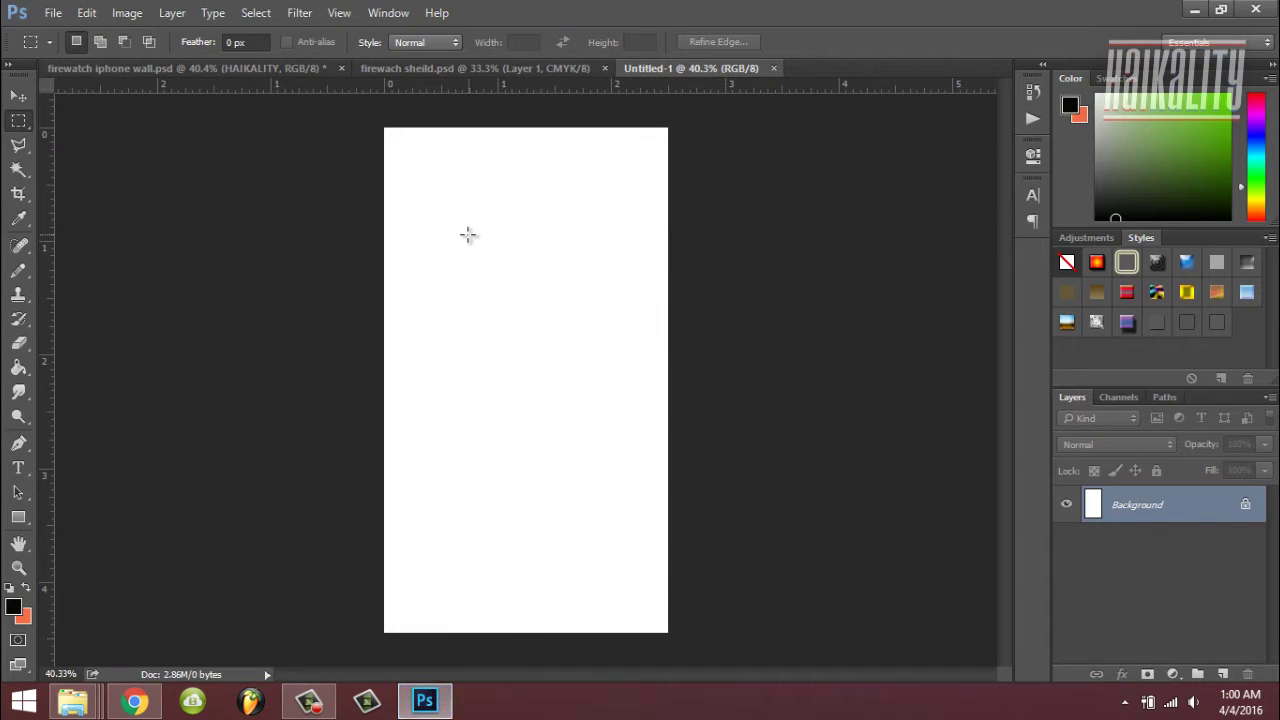
pyautogui.hotkey('alt', 'Tab')
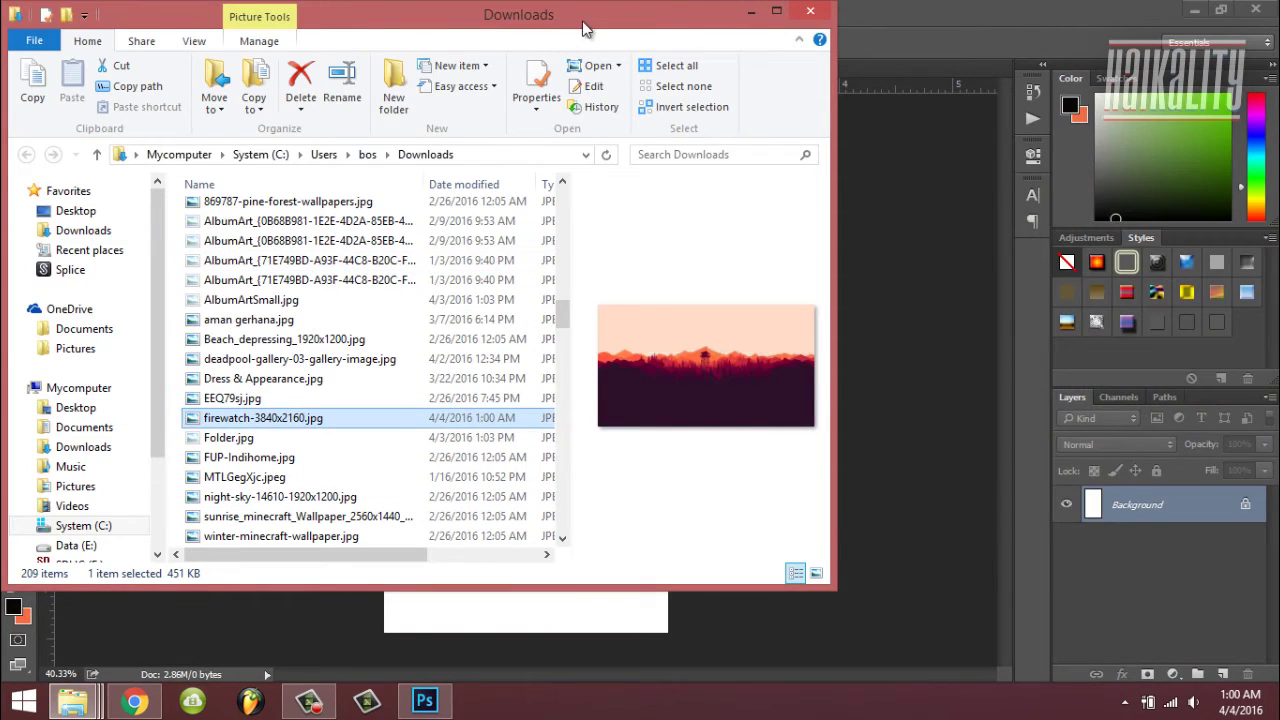
pyautogui.moveTo(585, 28); pyautogui.dragTo(1177, 41)
pyautogui.moveTo(787, 431); pyautogui.dragTo(487, 366)
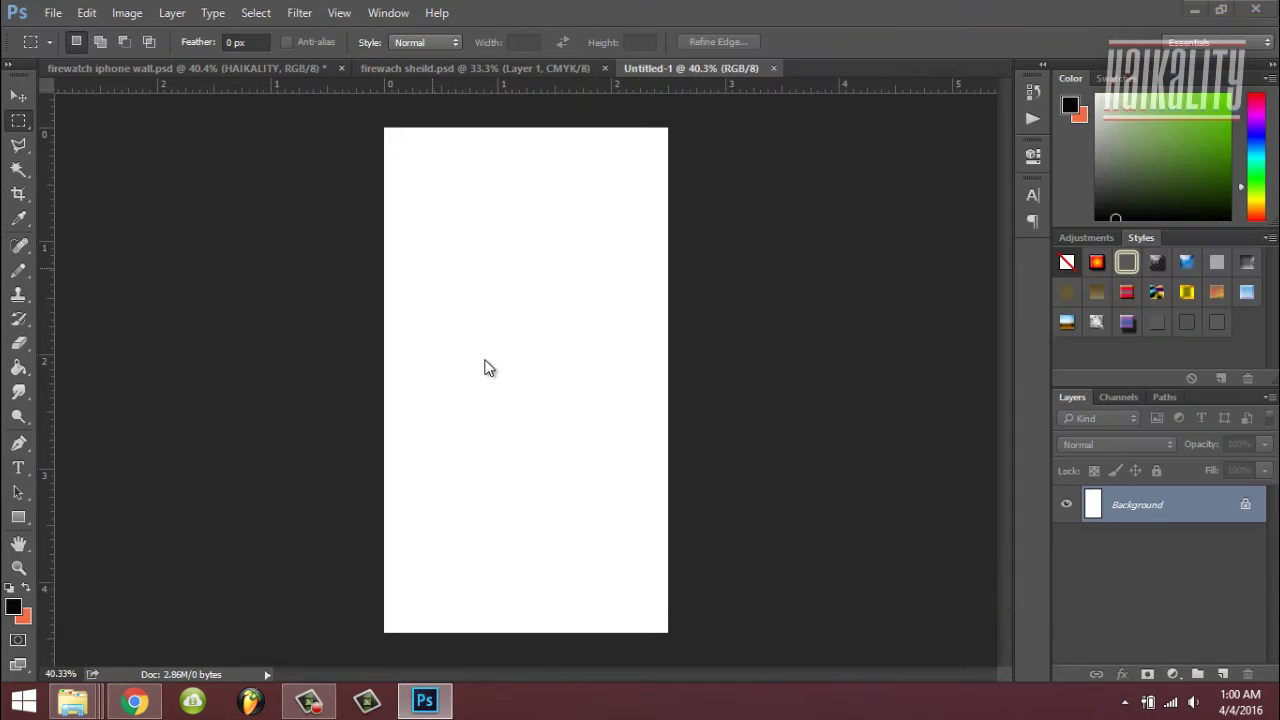
# Enlarge the placed firewatch landscape to cover the portrait canvas, commit, and nudge it into place.
pyautogui.hotkey('ctrl', '-')
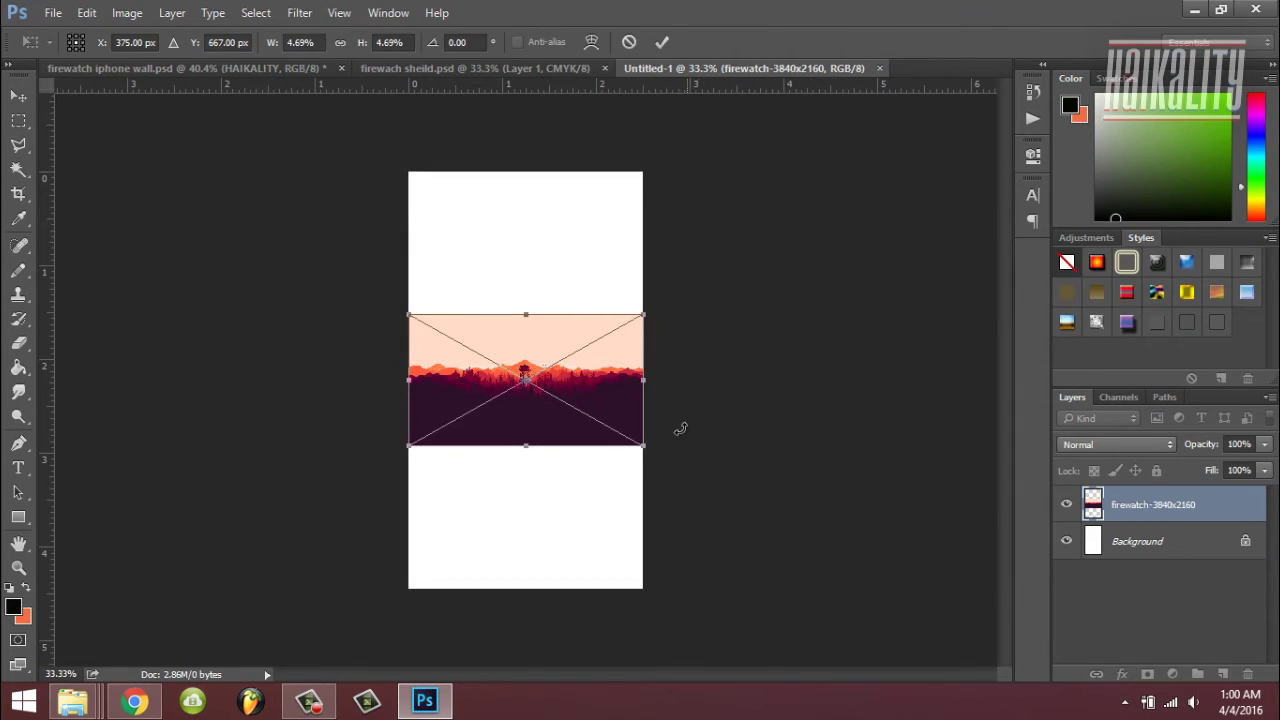
pyautogui.moveTo(648, 449); pyautogui.dragTo(888, 622)
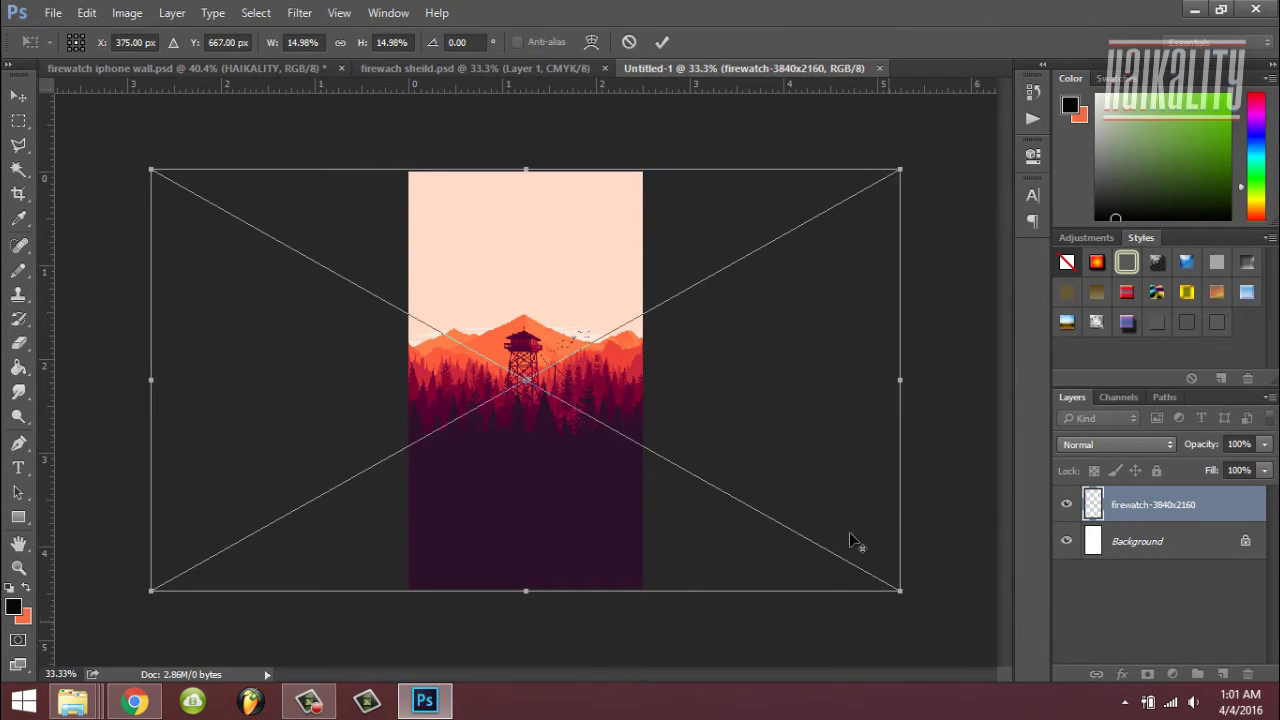
pyautogui.click(661, 43)
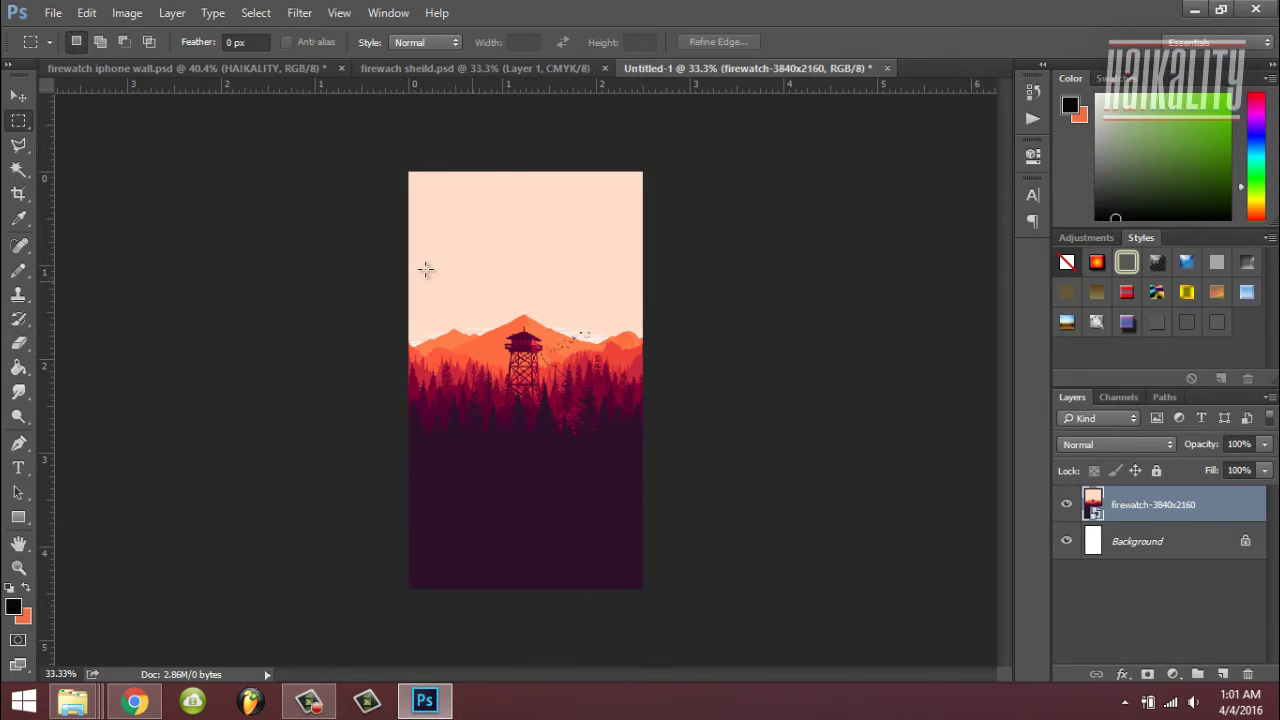
pyautogui.click(18, 96)
pyautogui.moveTo(455, 206); pyautogui.dragTo(453, 221)
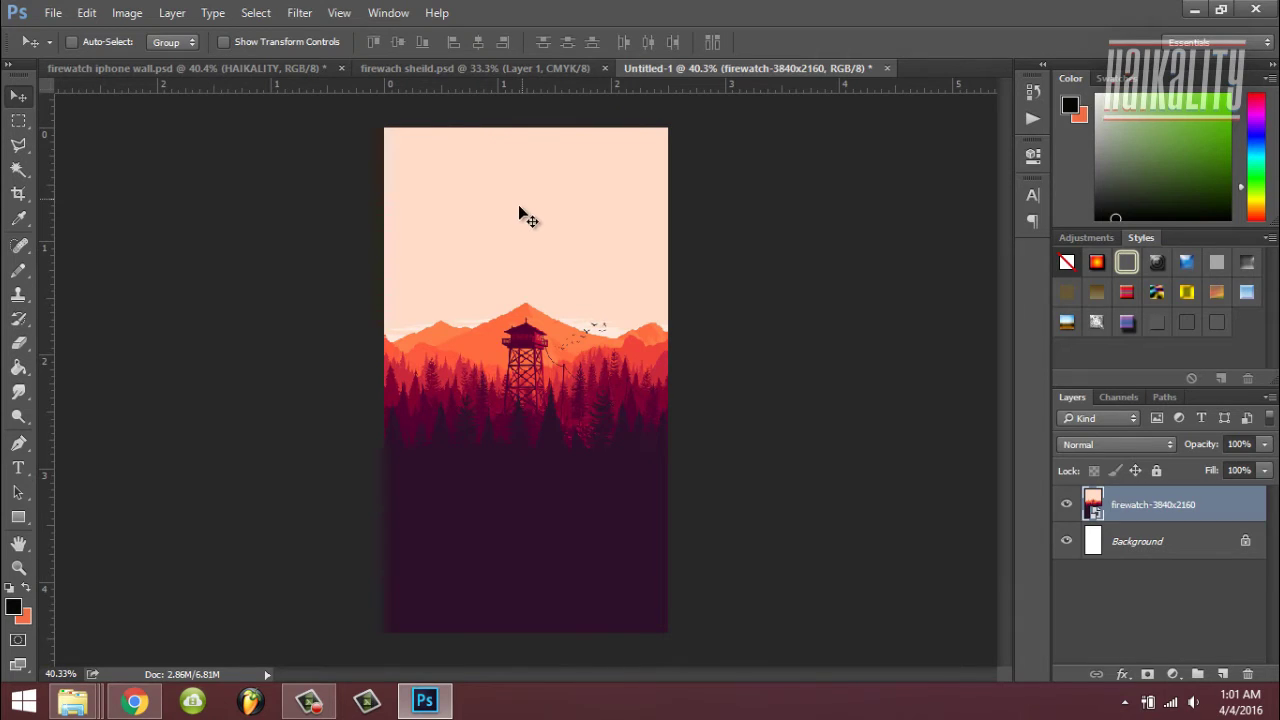
# Drag Layer 1's black chevrons from firewatch sheild.psd into Untitled-1, above the mountains.
pyautogui.click(268, 72)
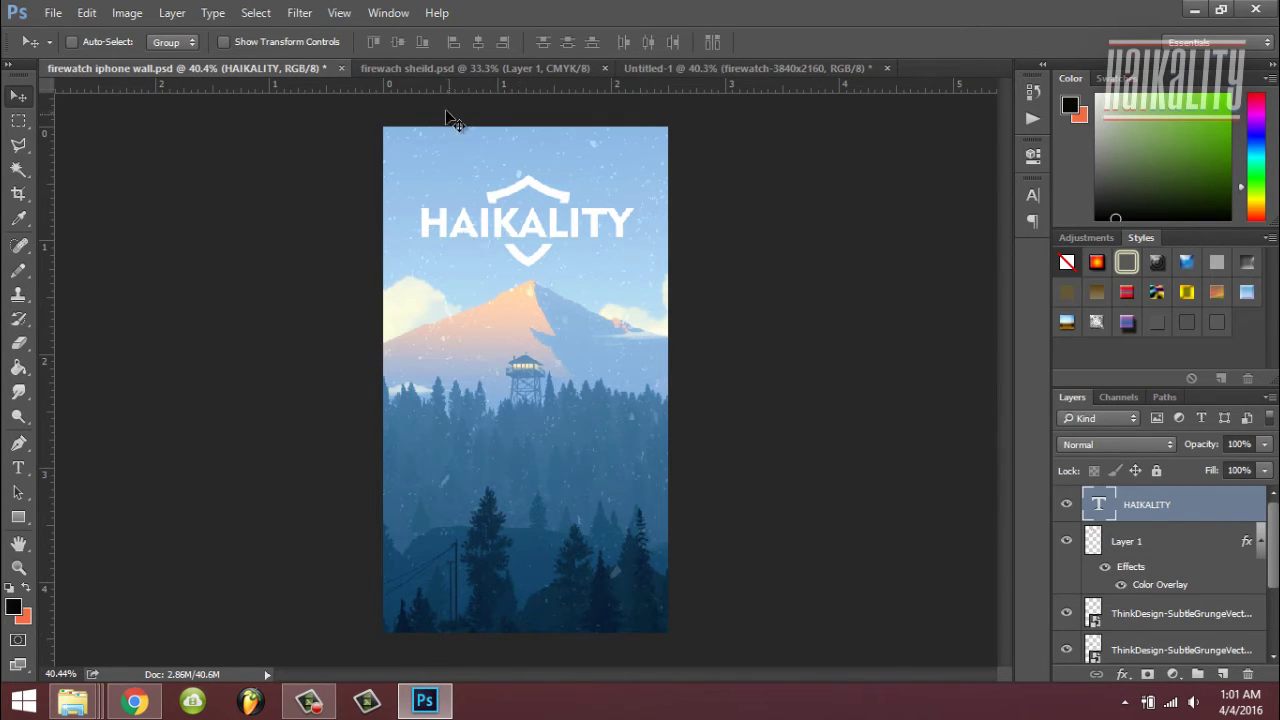
pyautogui.click(464, 74)
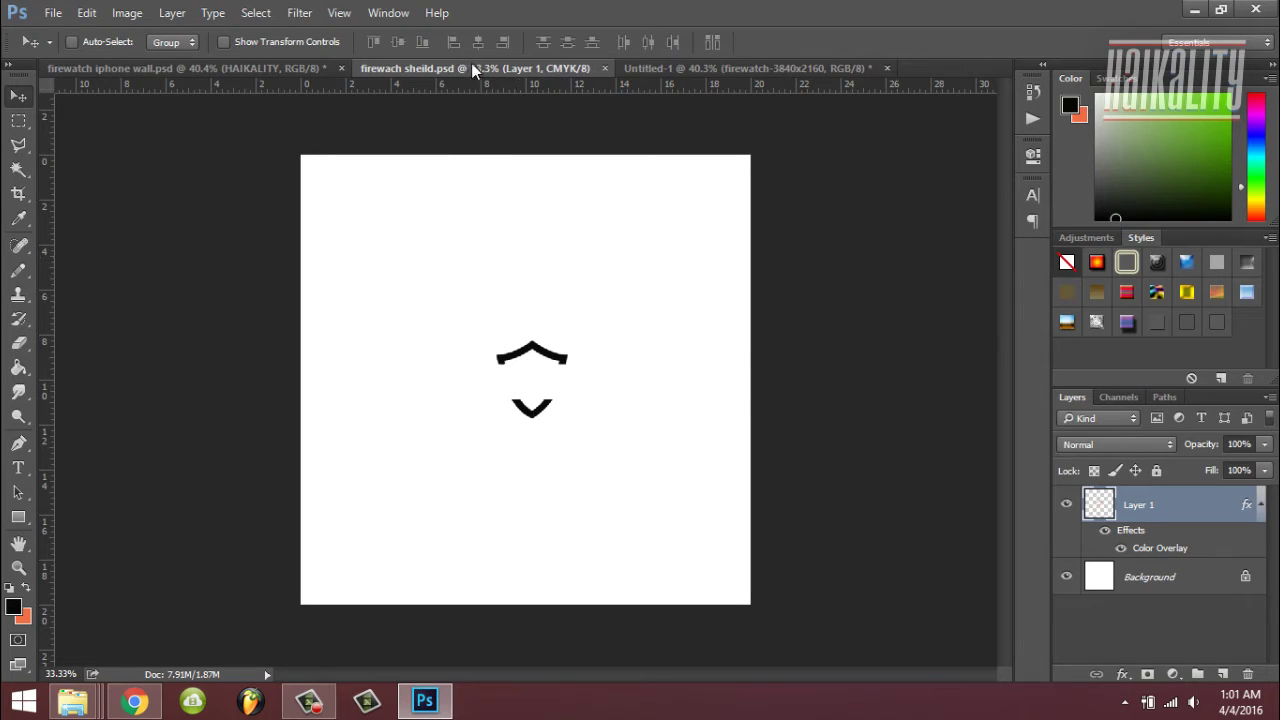
pyautogui.moveTo(540, 366); pyautogui.dragTo(468, 407)
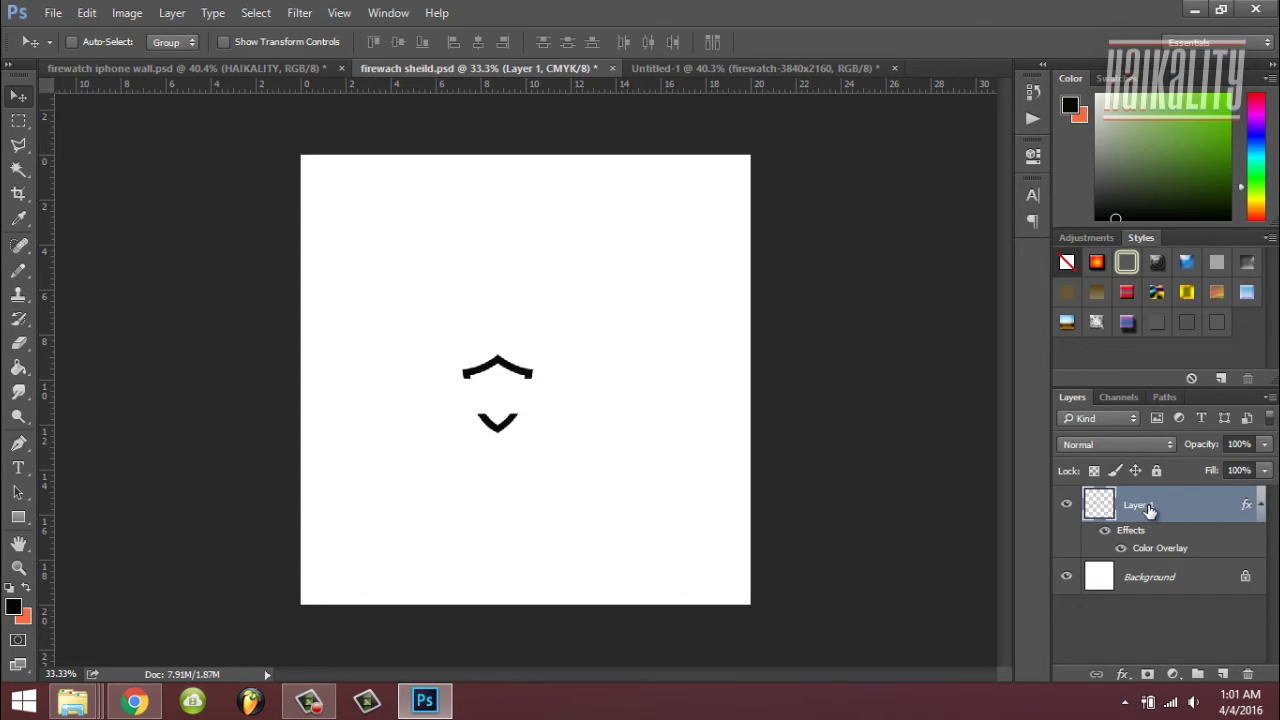
pyautogui.moveTo(486, 371); pyautogui.dragTo(667, 73)
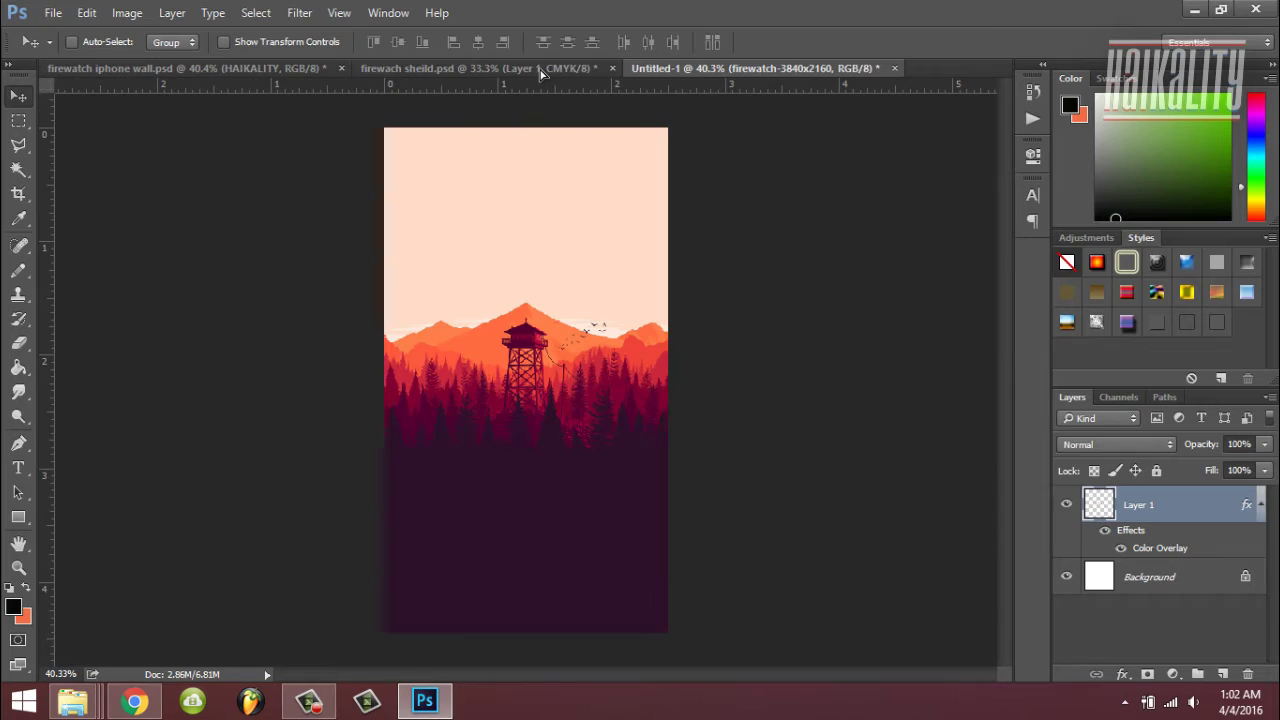
pyautogui.moveTo(540, 75); pyautogui.dragTo(544, 238)
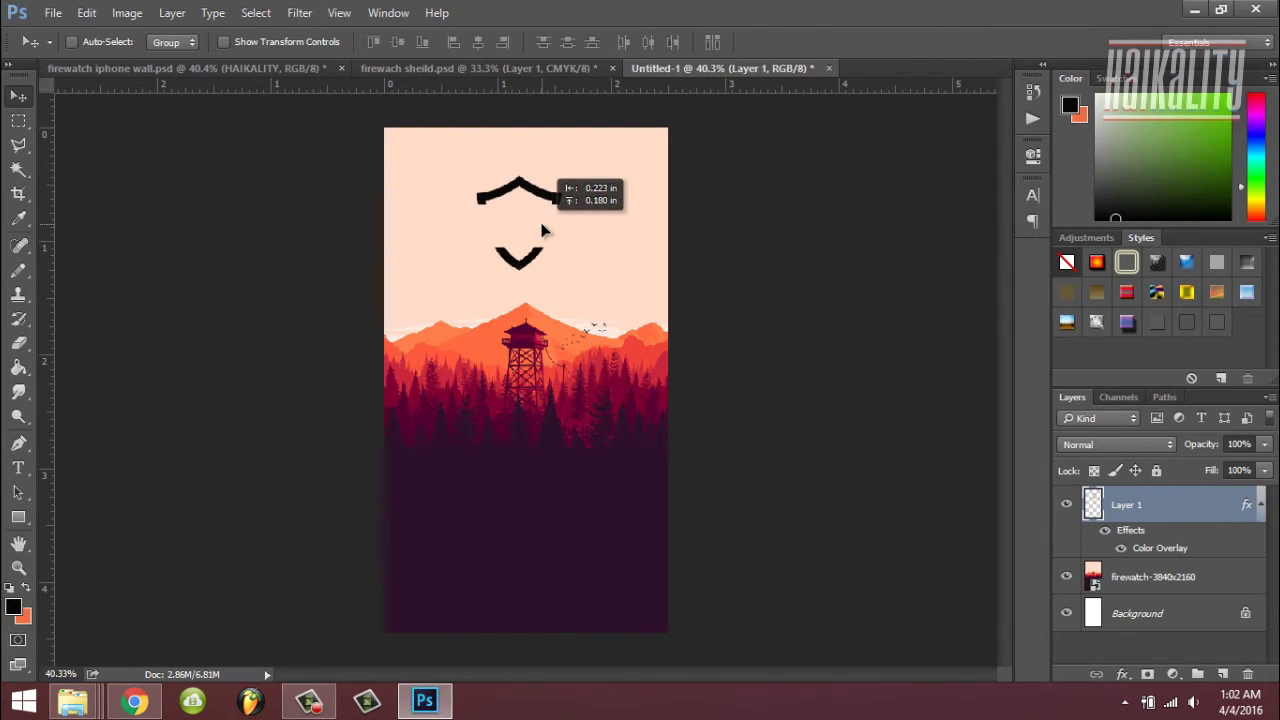
pyautogui.moveTo(541, 231); pyautogui.dragTo(551, 233)
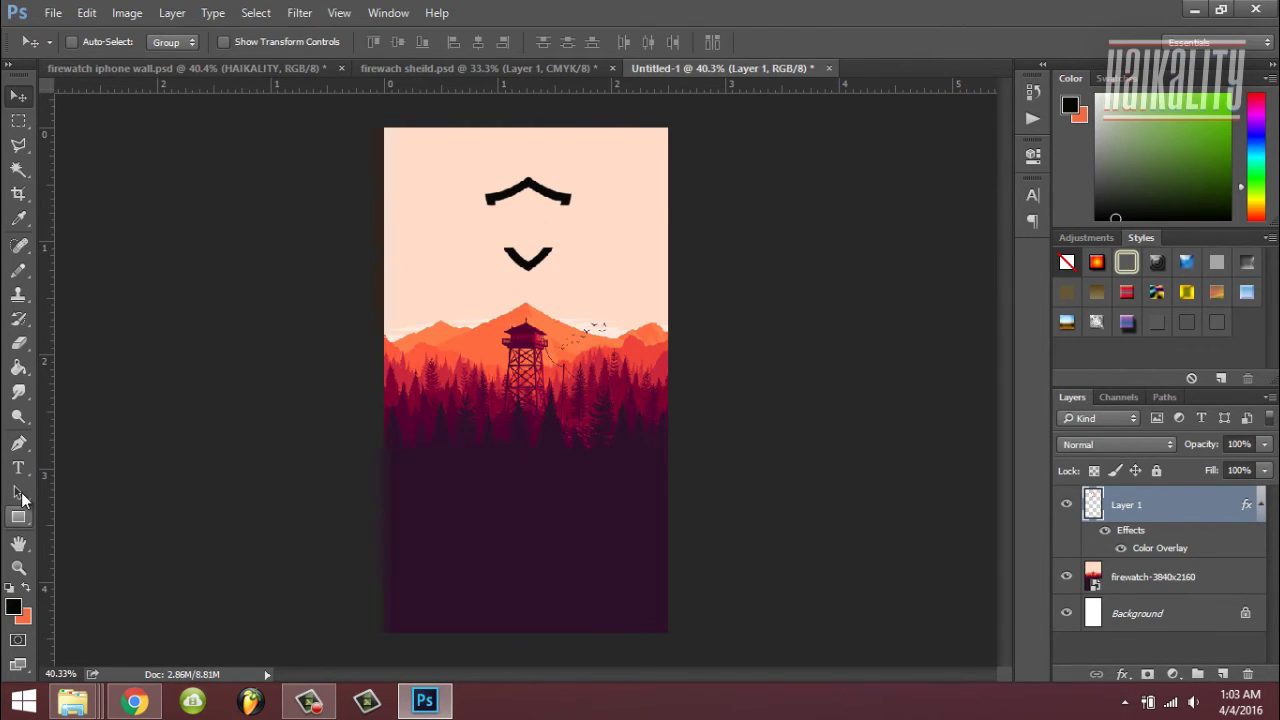
# Type USERNAME in Geometr415 Blk BT Black between the chevrons and lower it slightly.
pyautogui.click(20, 468)
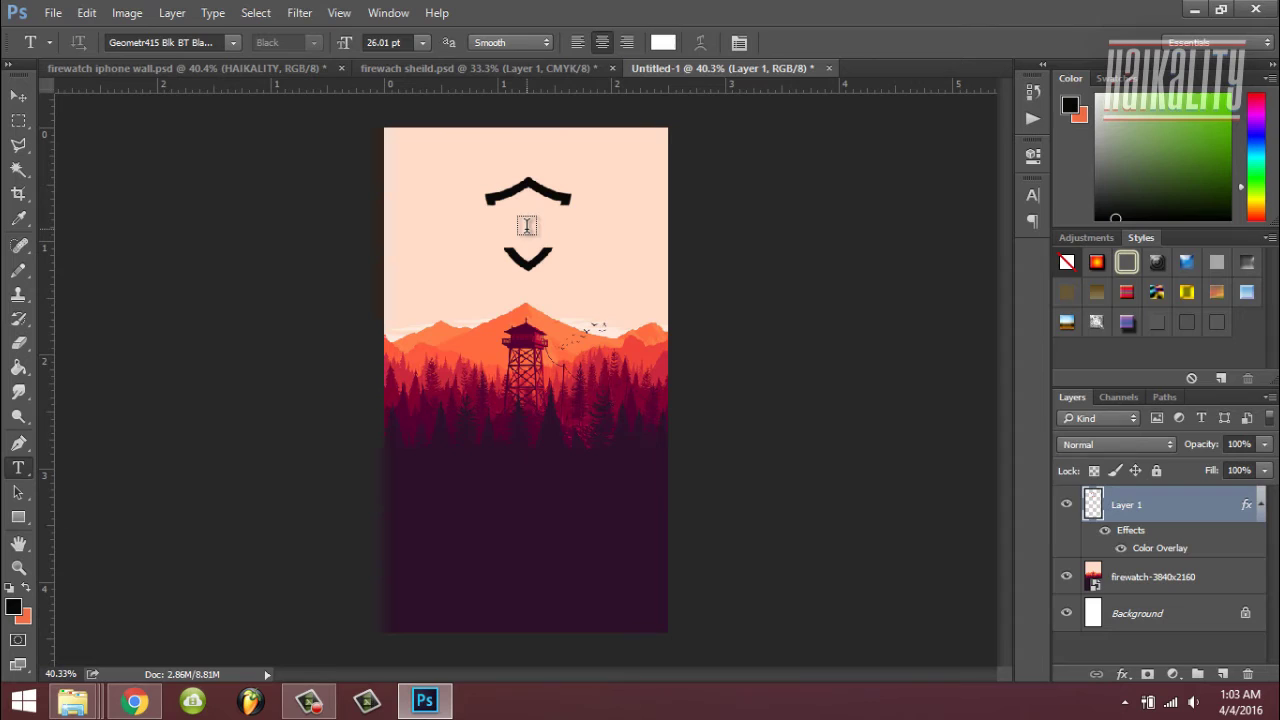
pyautogui.click(527, 226)
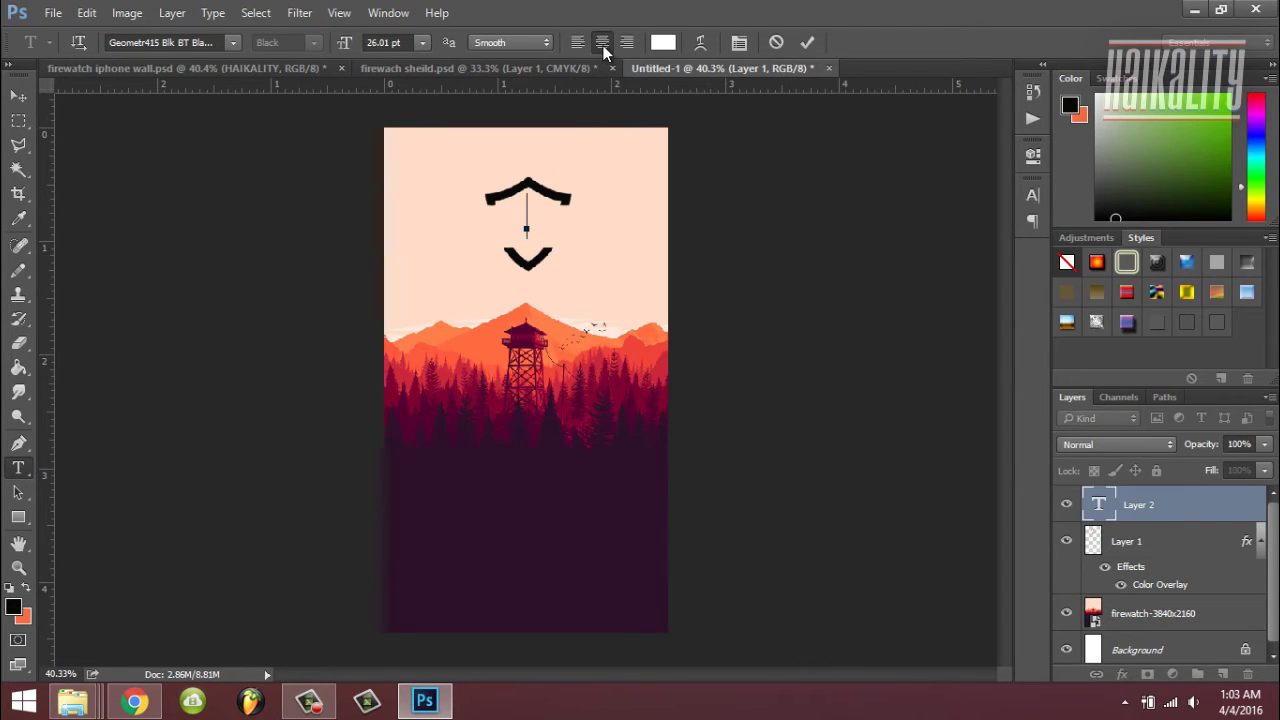
pyautogui.click(239, 42)
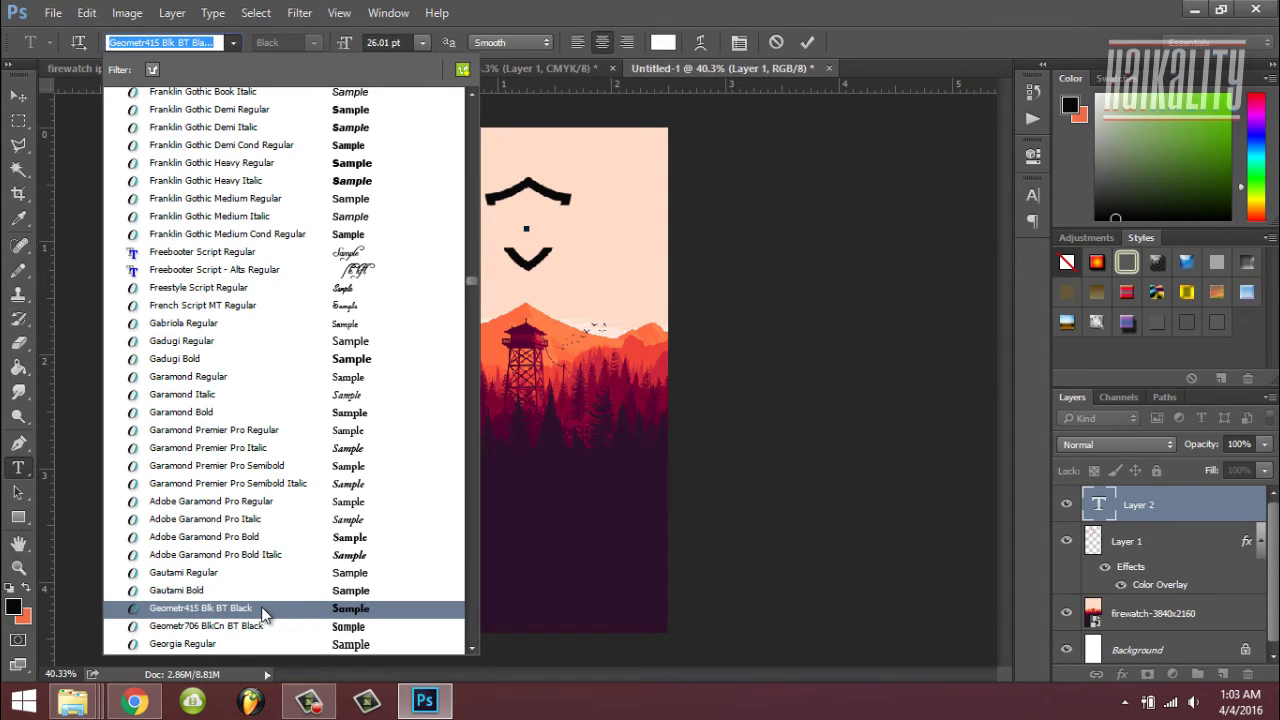
pyautogui.click(261, 606)
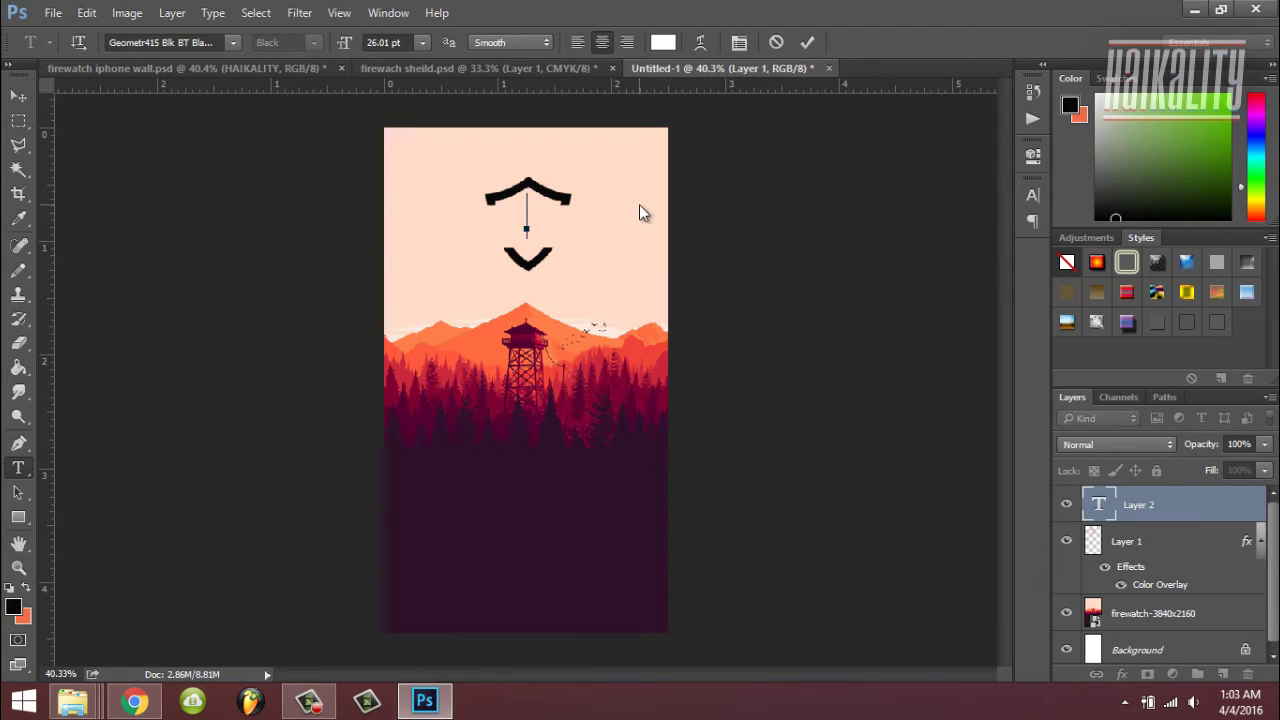
pyautogui.write('USERNAME')
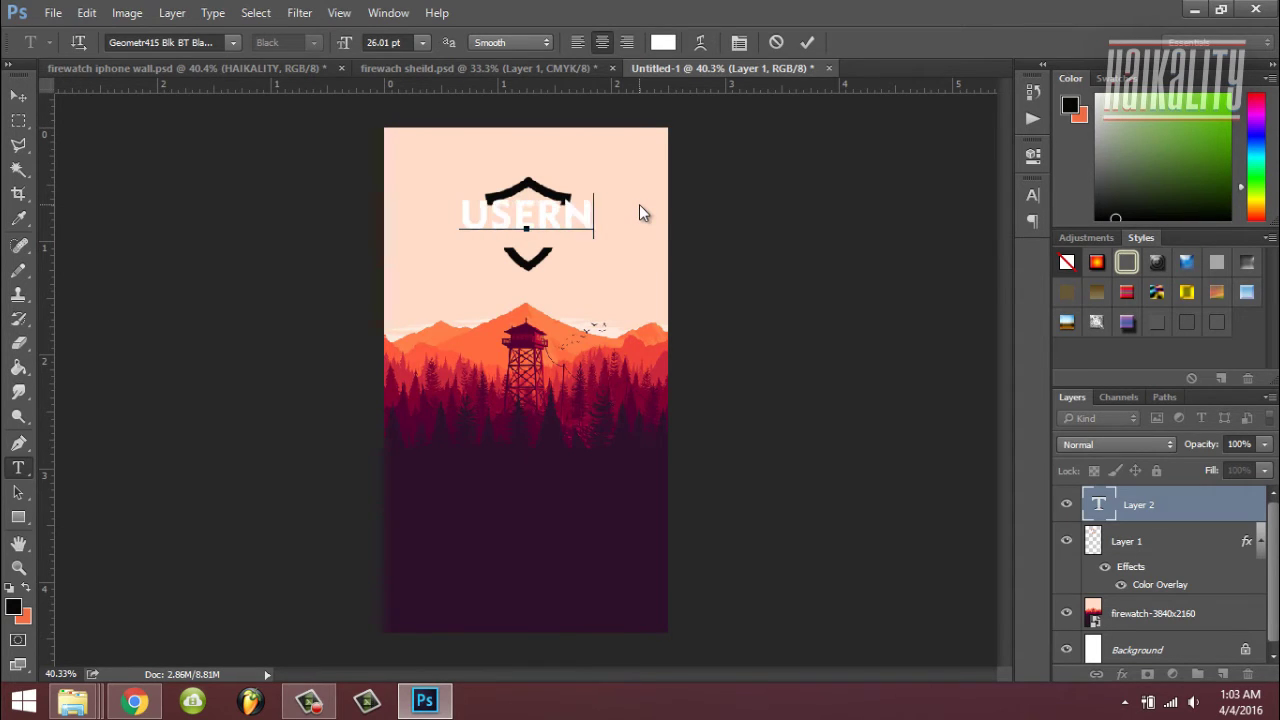
pyautogui.click(807, 42)
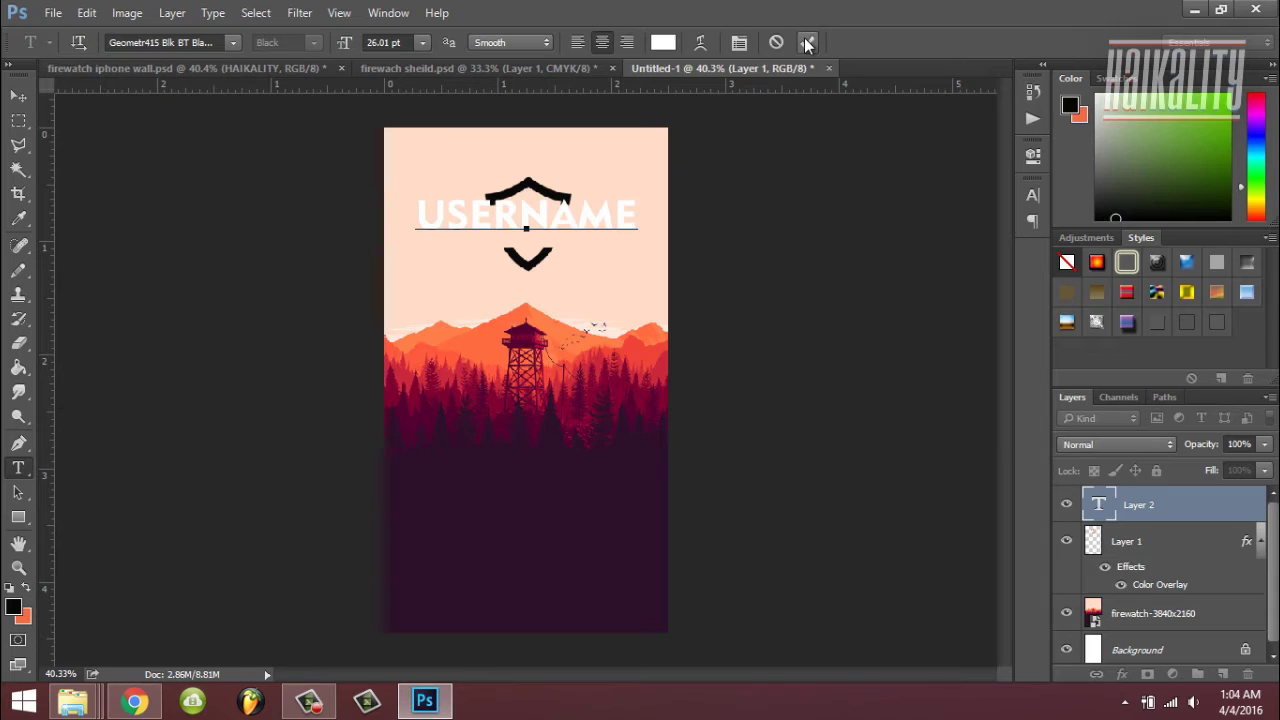
pyautogui.click(18, 96)
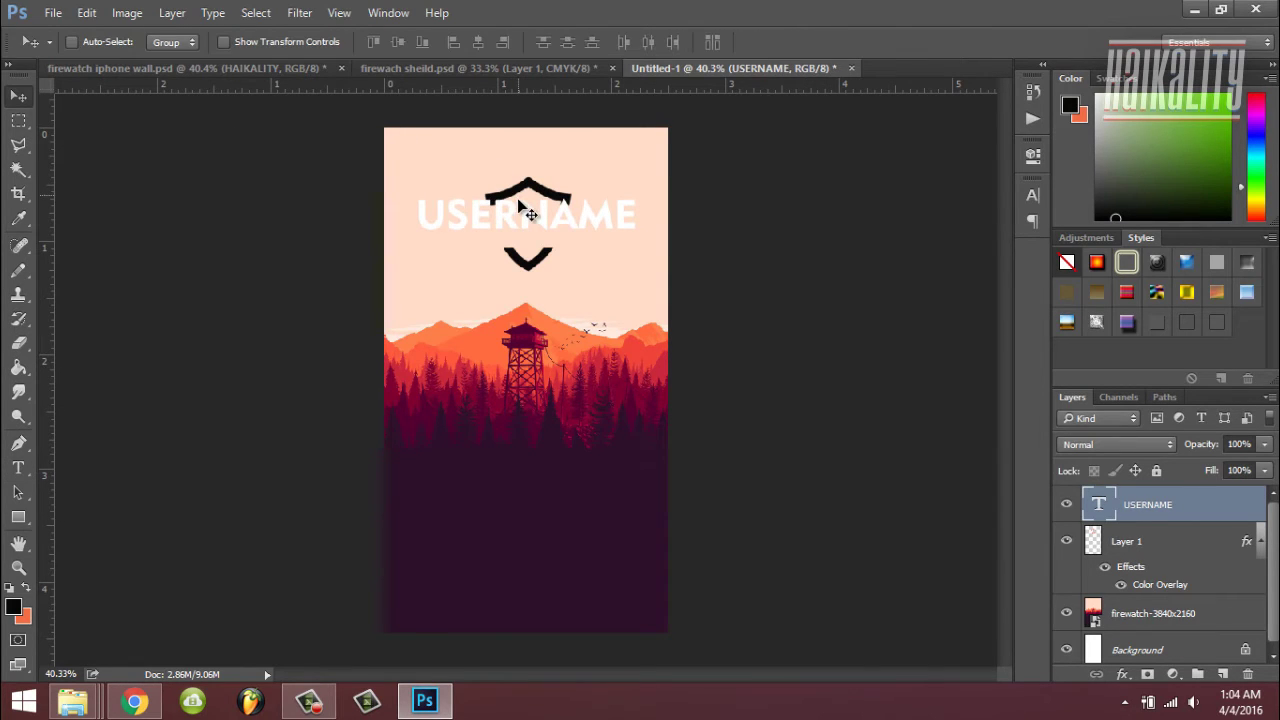
pyautogui.moveTo(517, 199); pyautogui.dragTo(518, 208)
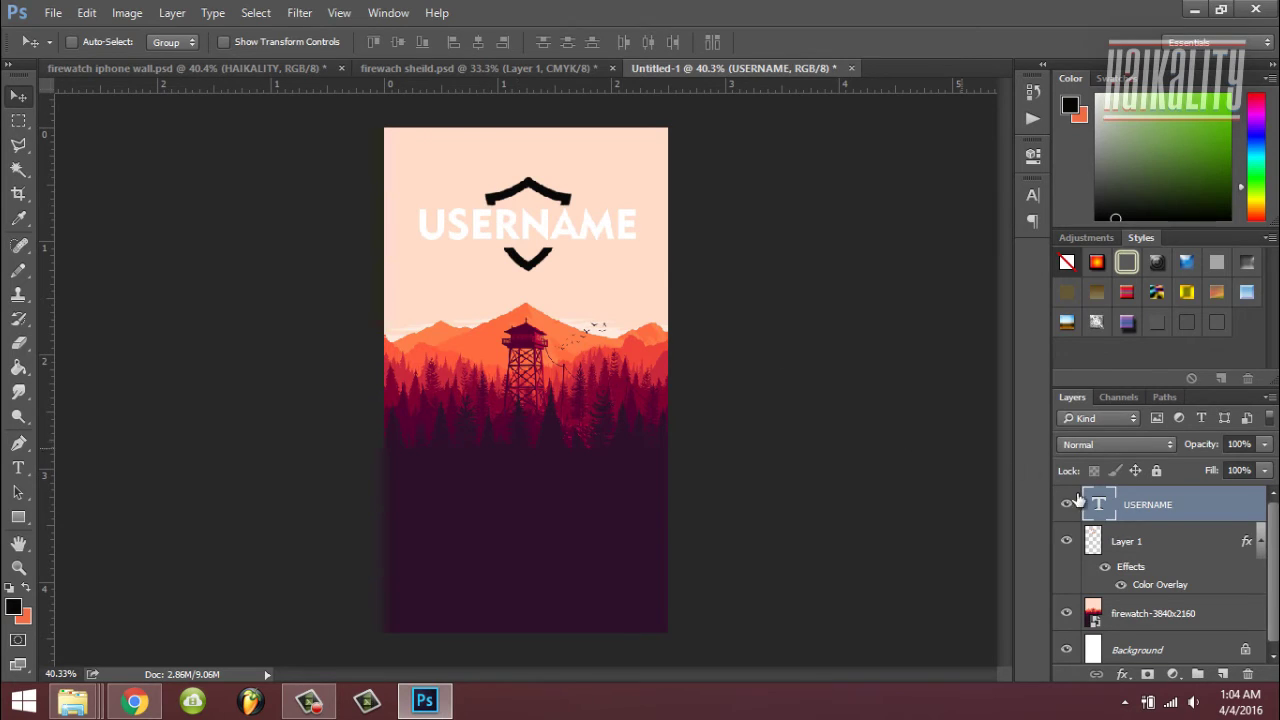
pyautogui.click(1150, 545)
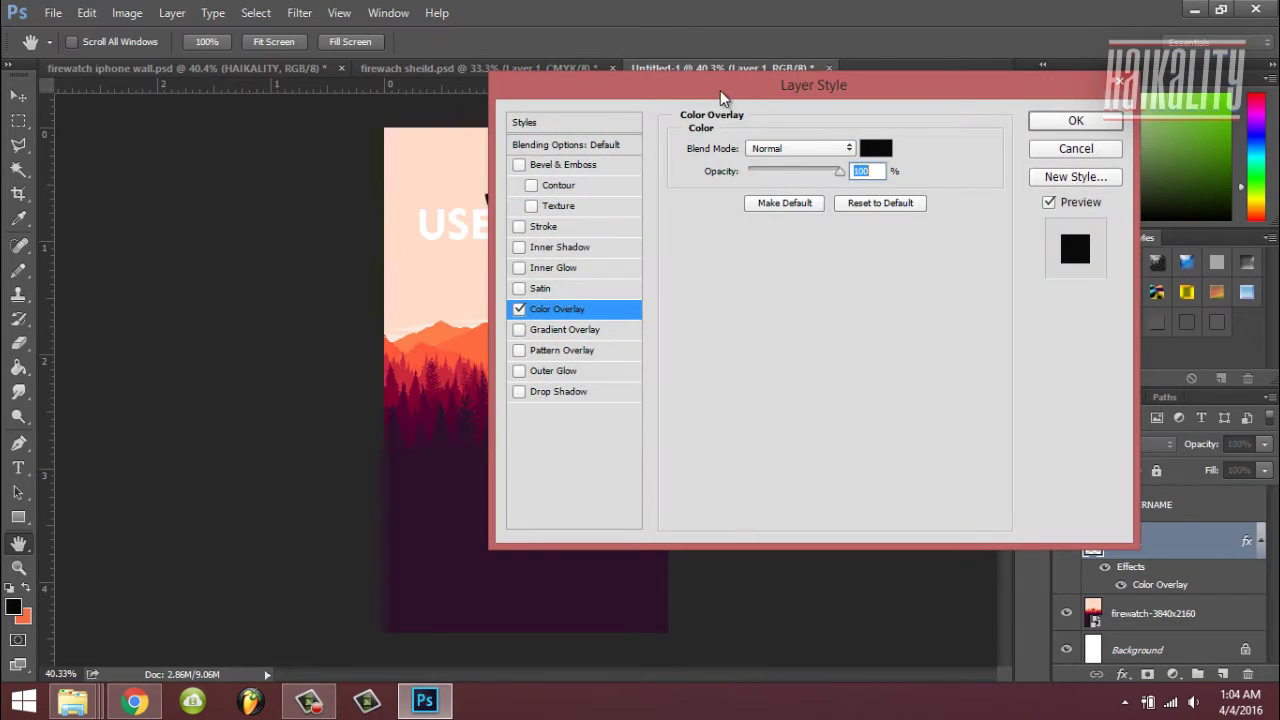
# Set Layer 1's Color Overlay to an orange sampled from the mountains.
pyautogui.moveTo(727, 90); pyautogui.dragTo(957, 89)
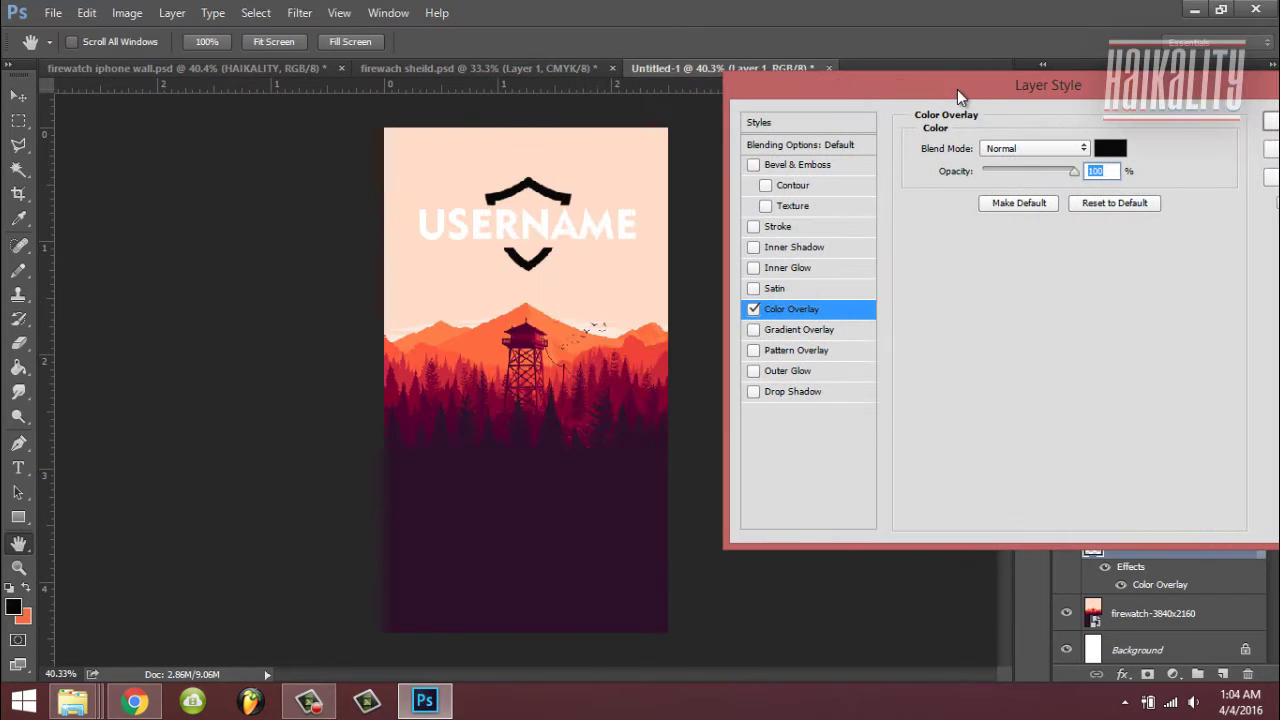
pyautogui.click(1110, 148)
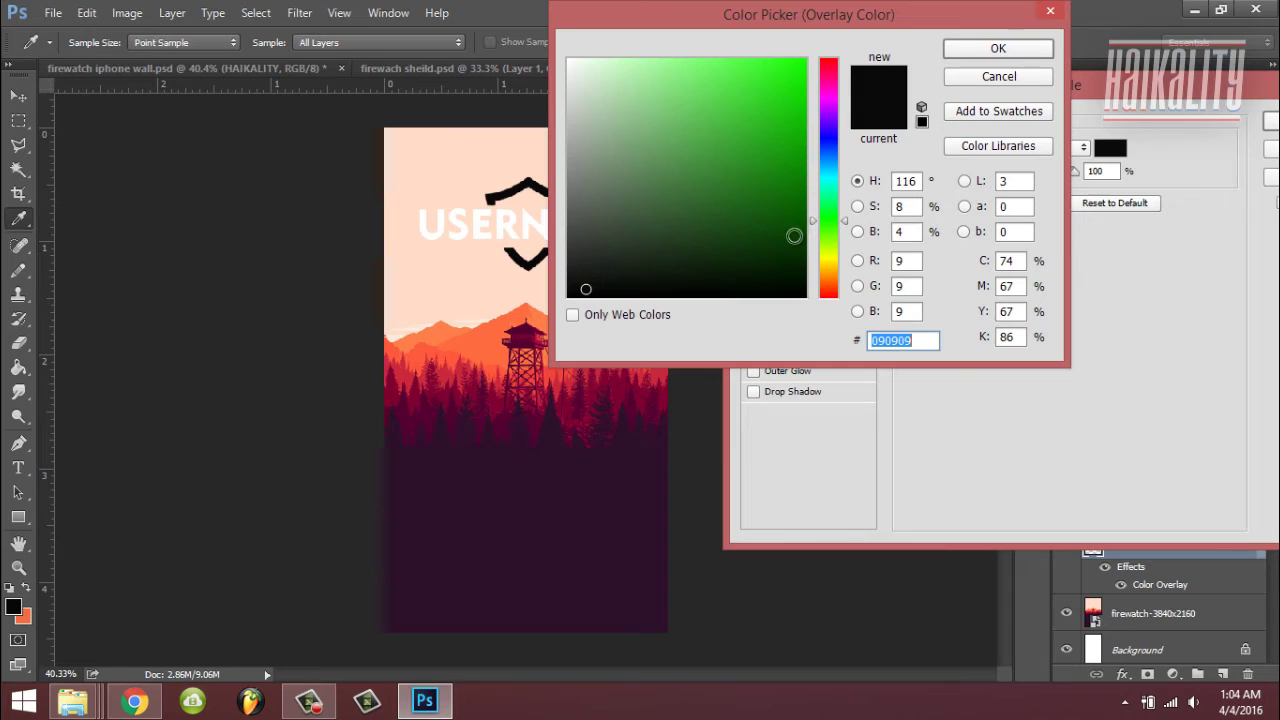
pyautogui.write('ffffff')
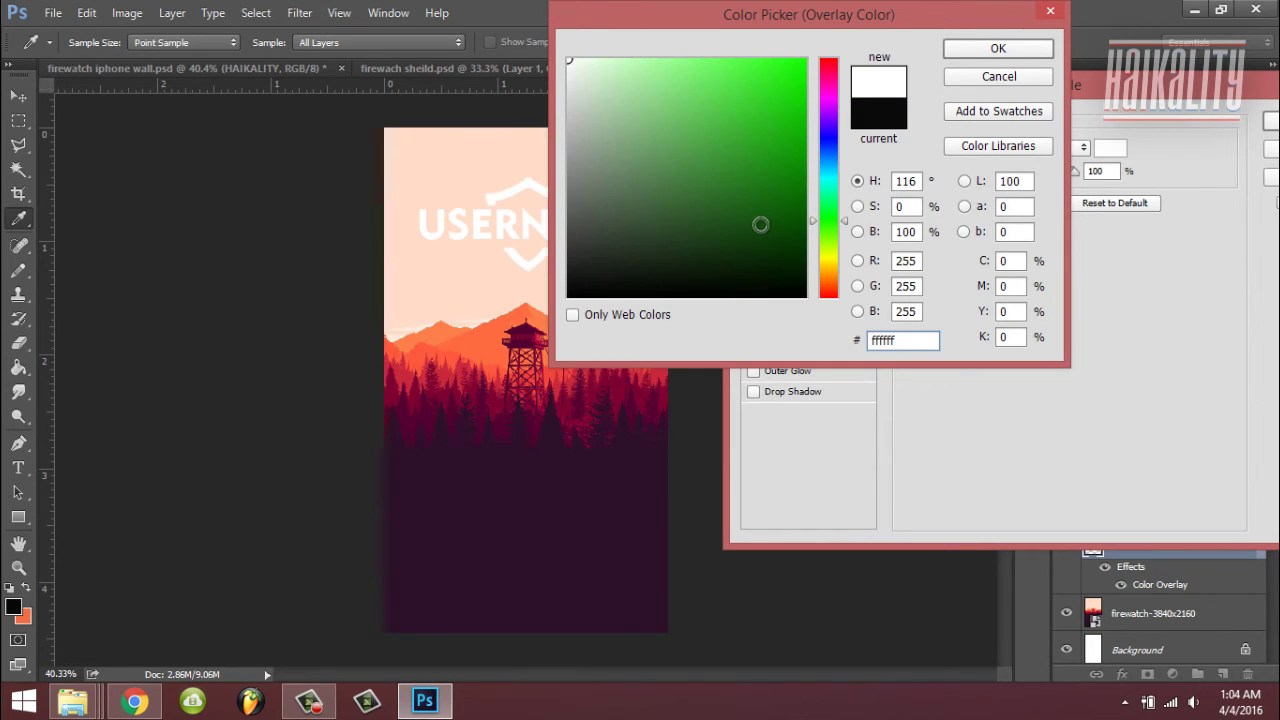
pyautogui.write('ff6c40')
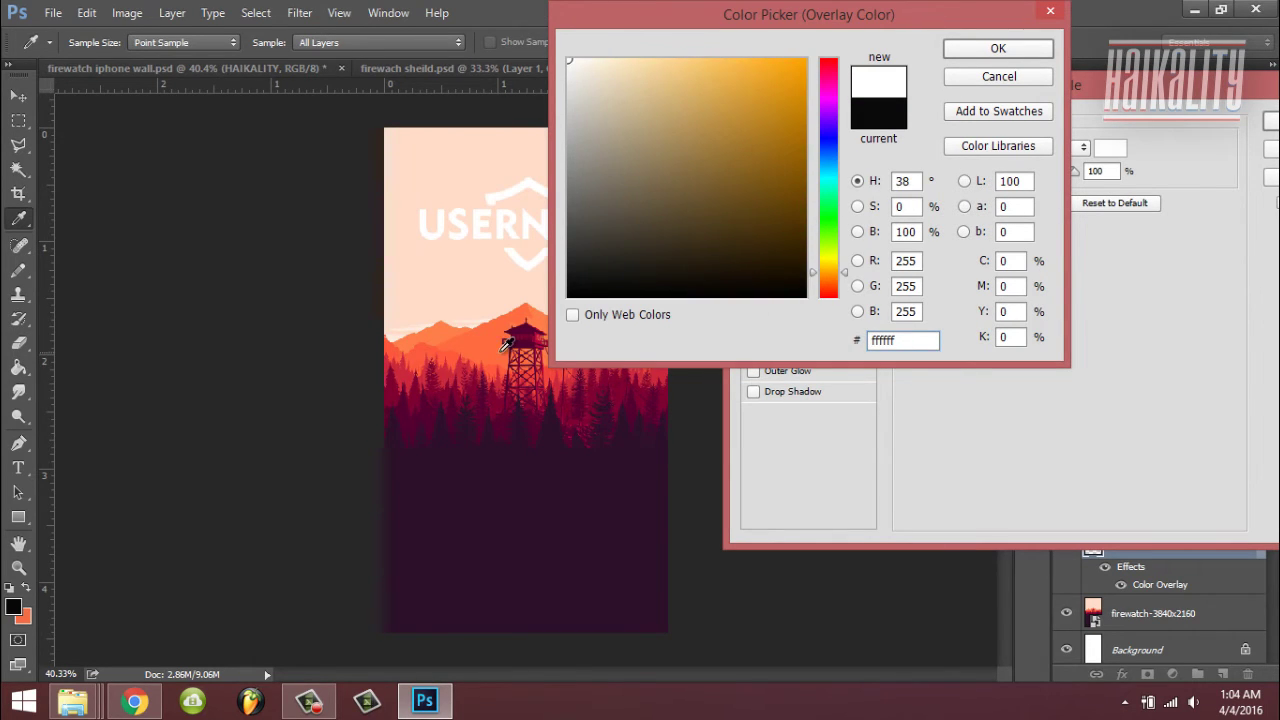
pyautogui.click(452, 318)
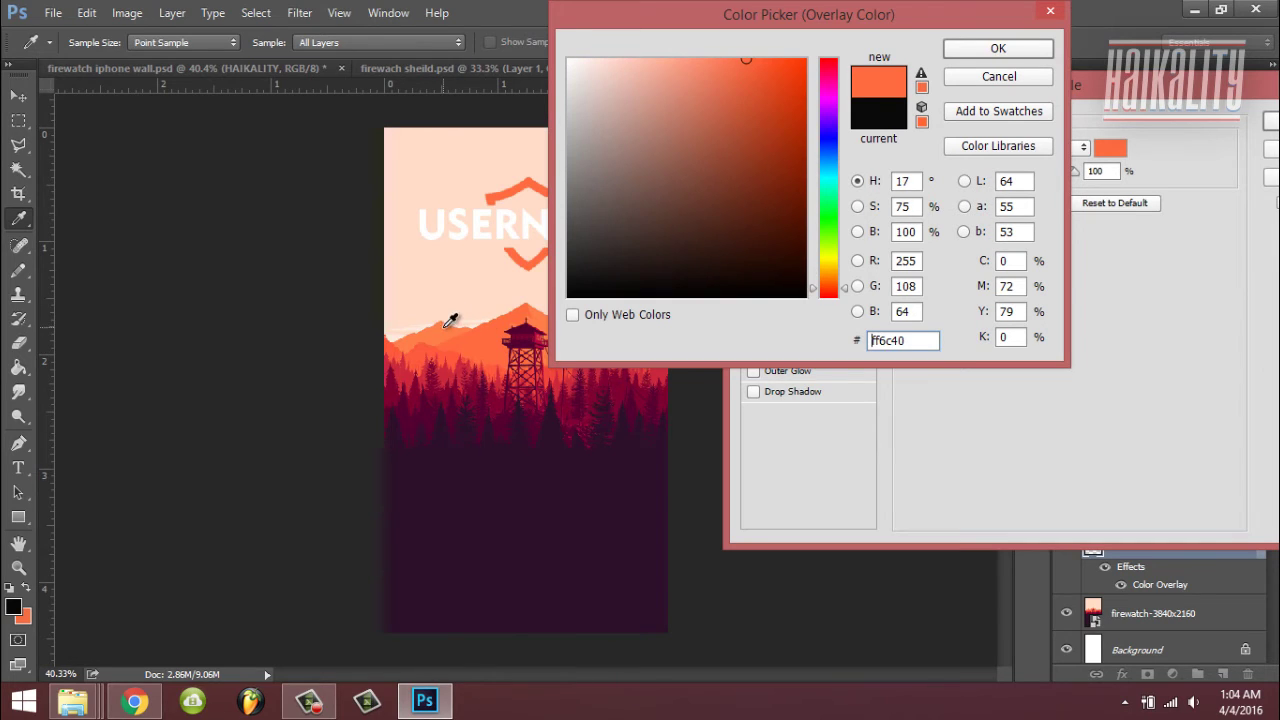
pyautogui.click(1009, 51)
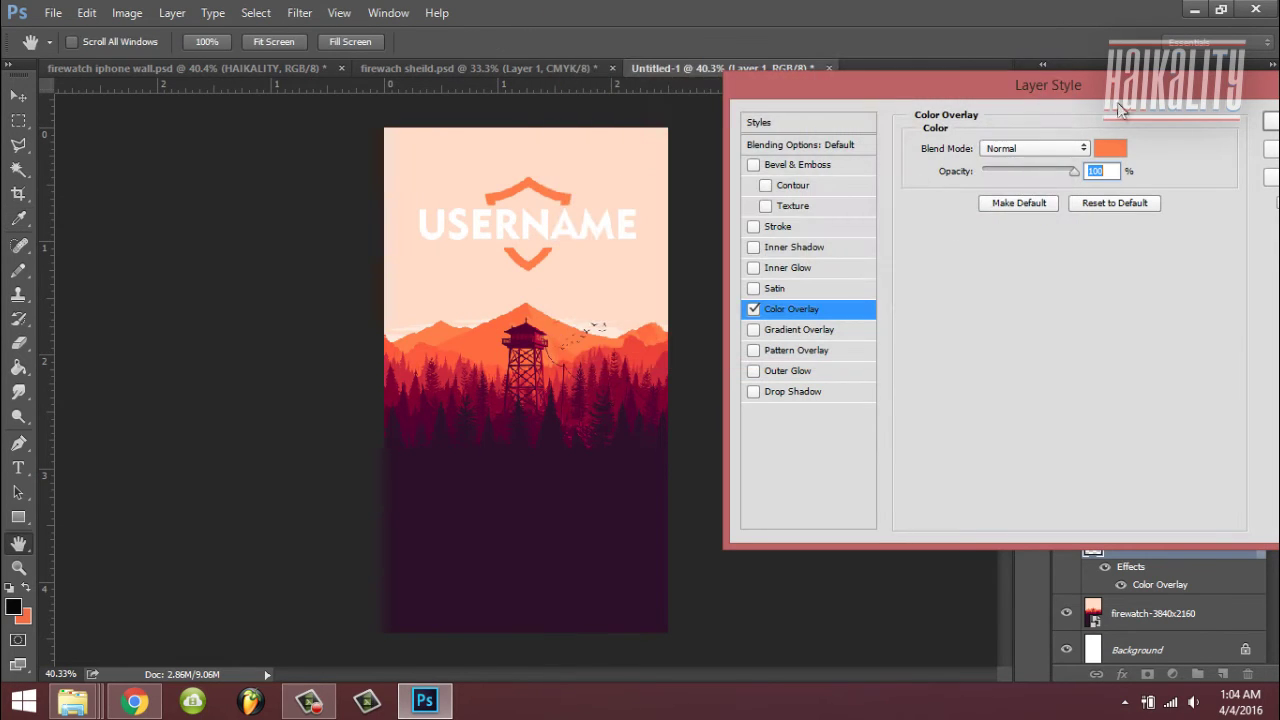
pyautogui.moveTo(933, 93); pyautogui.dragTo(728, 93)
pyautogui.click(1106, 124)
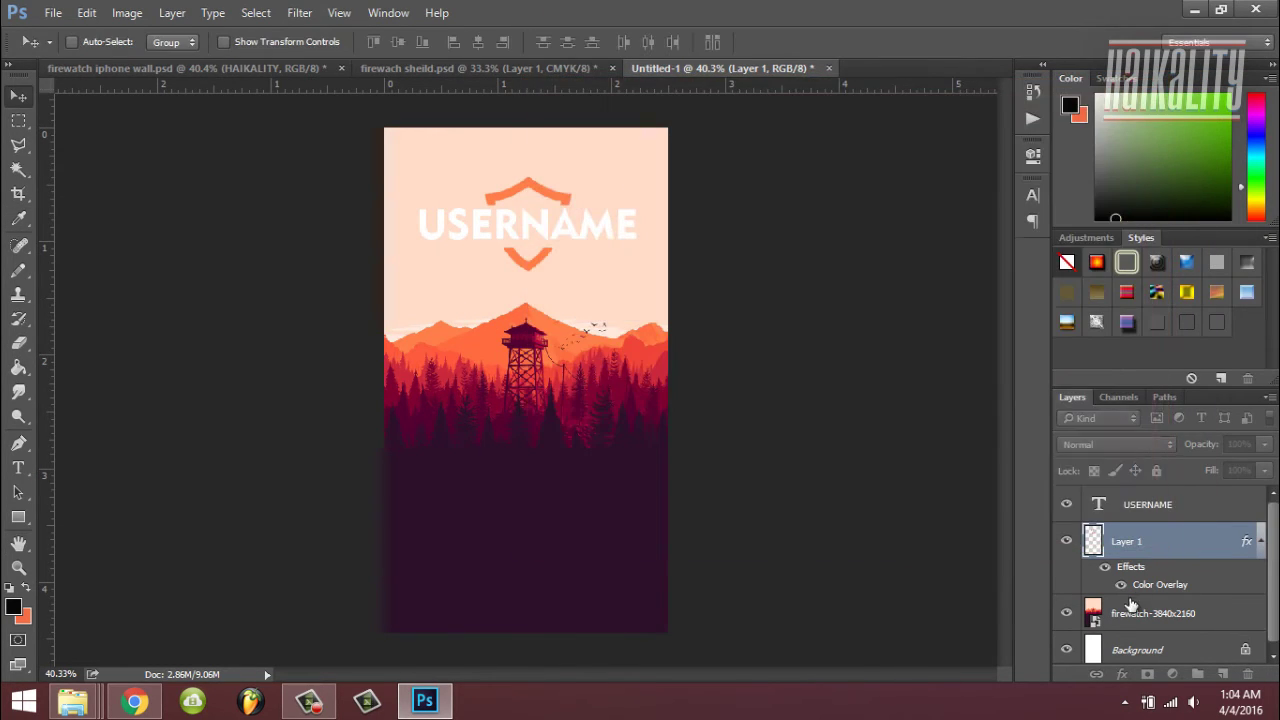
# Recolour the USERNAME text to the shield's orange, #ff7e4a.
pyautogui.doubleClick(1100, 505)
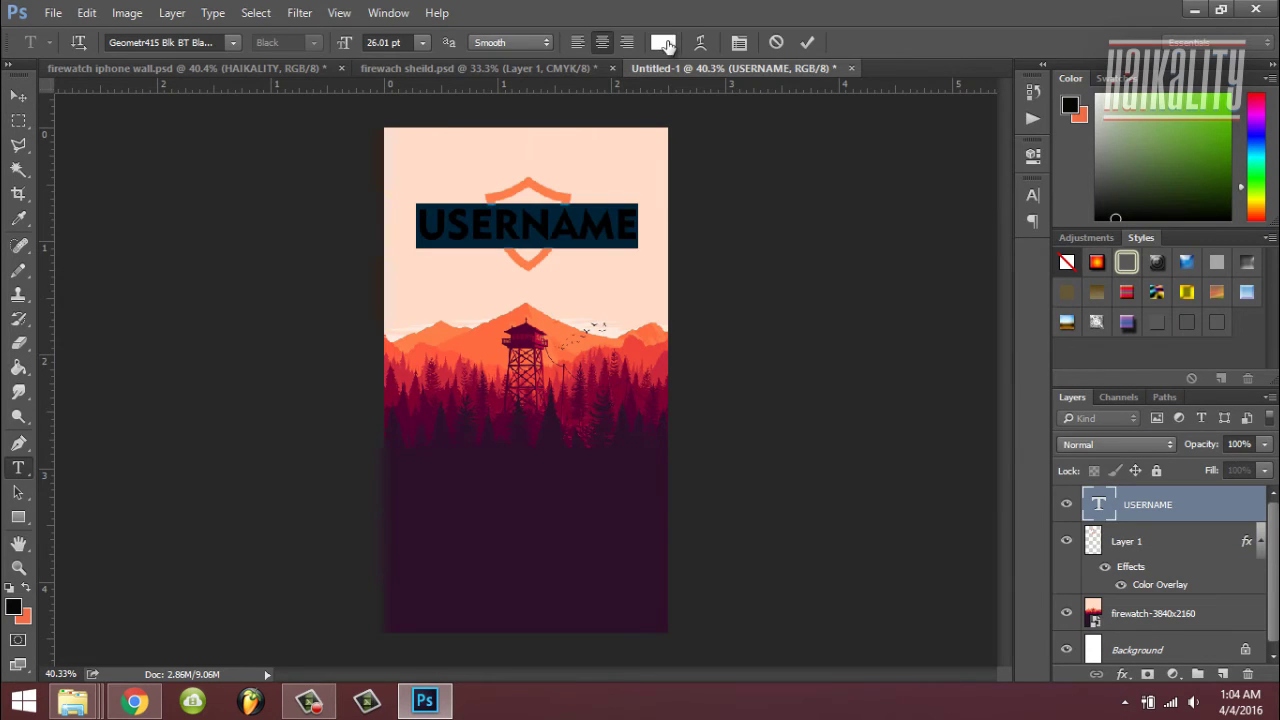
pyautogui.click(663, 43)
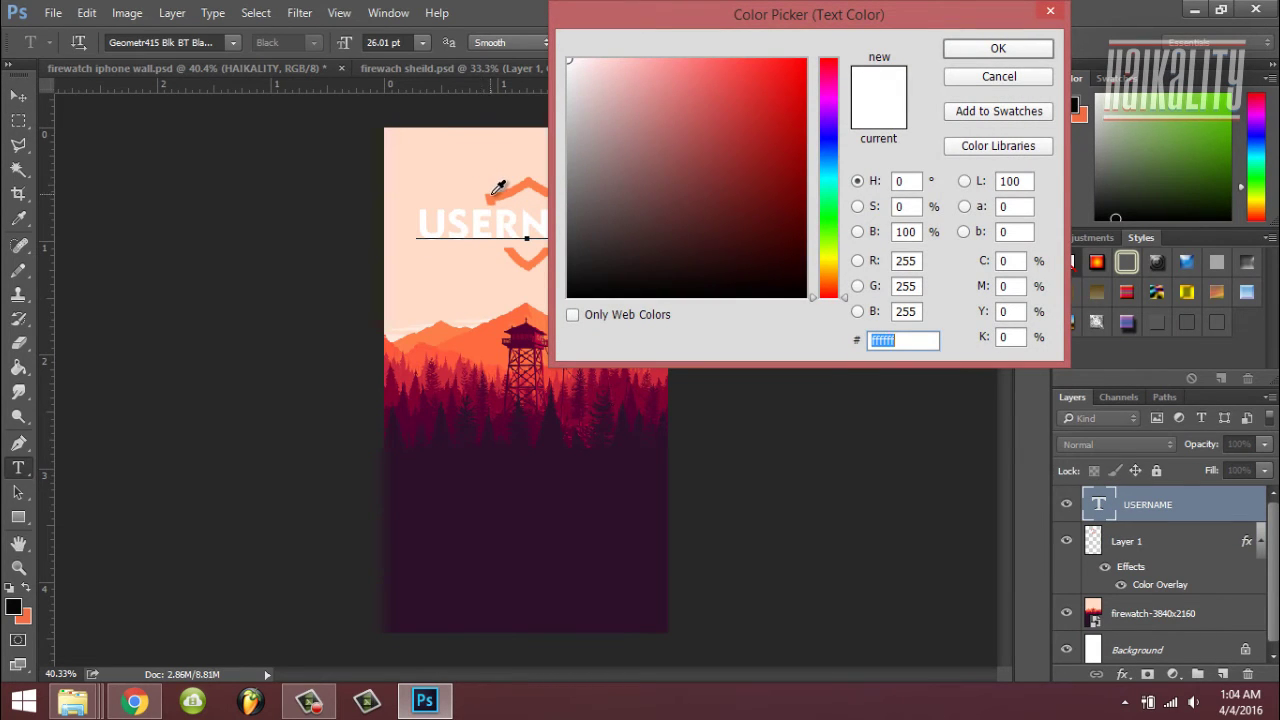
pyautogui.click(501, 188)
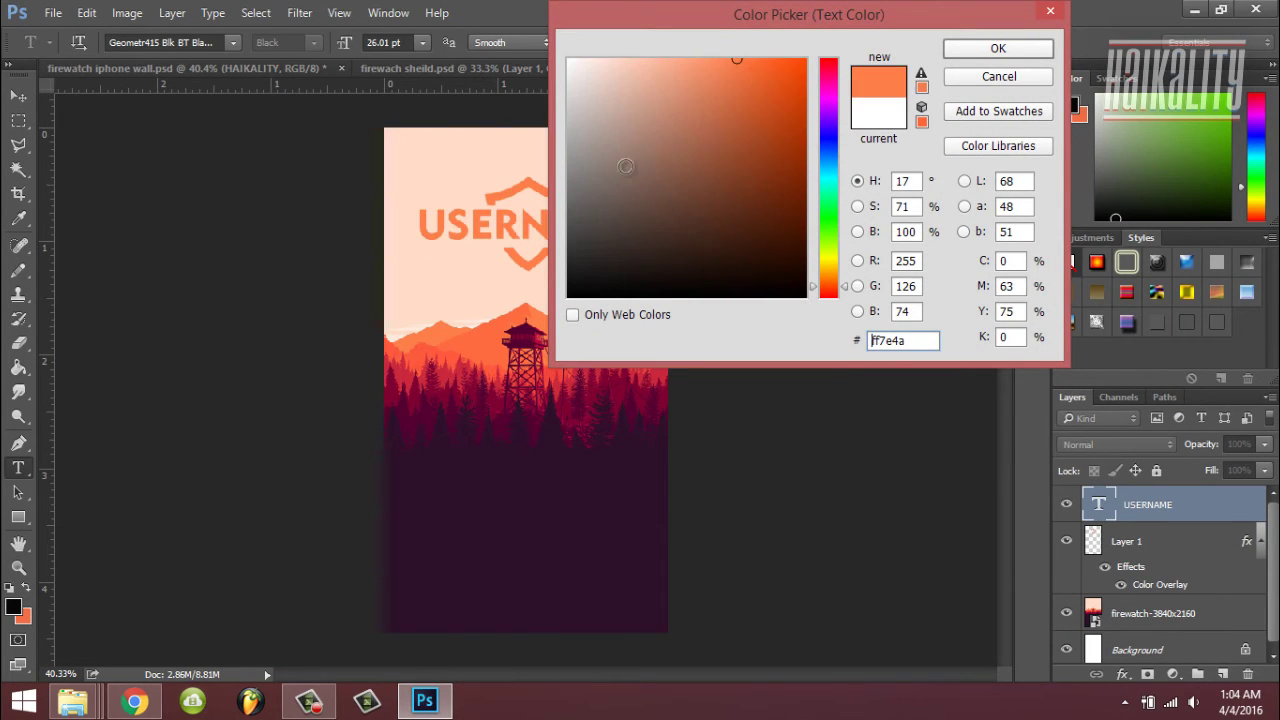
pyautogui.click(990, 50)
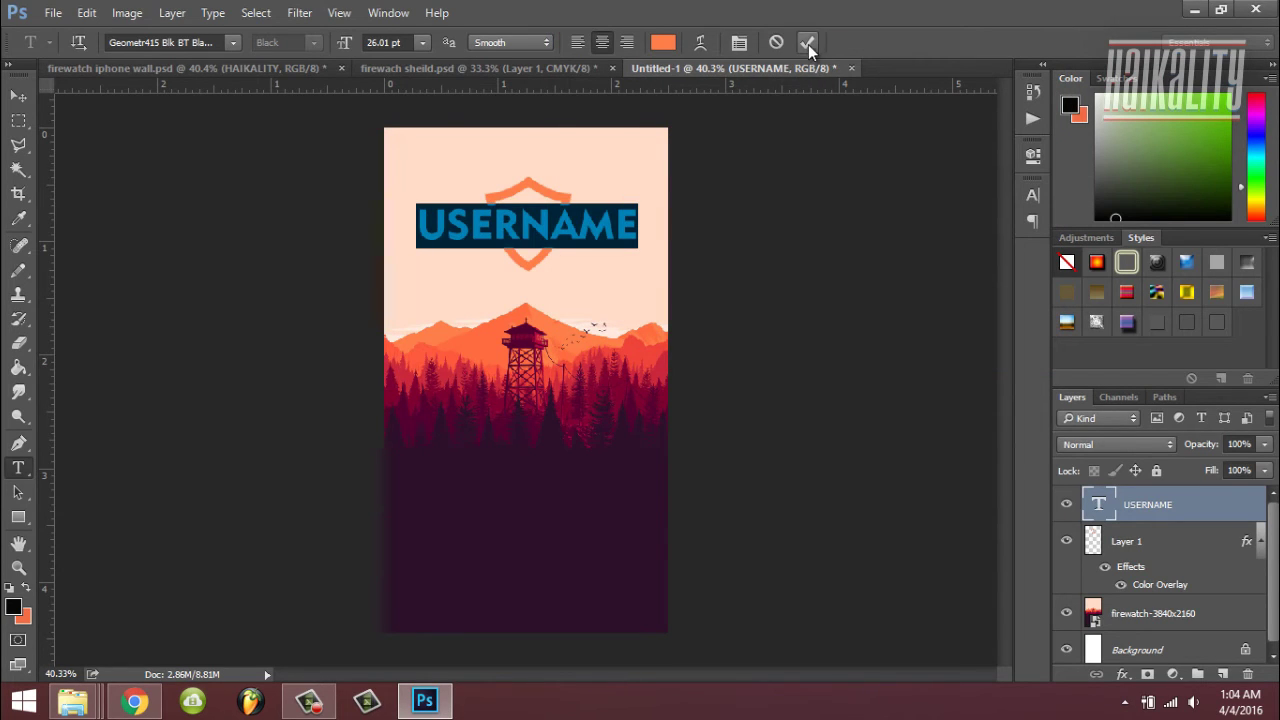
pyautogui.click(808, 44)
pyautogui.press('v')
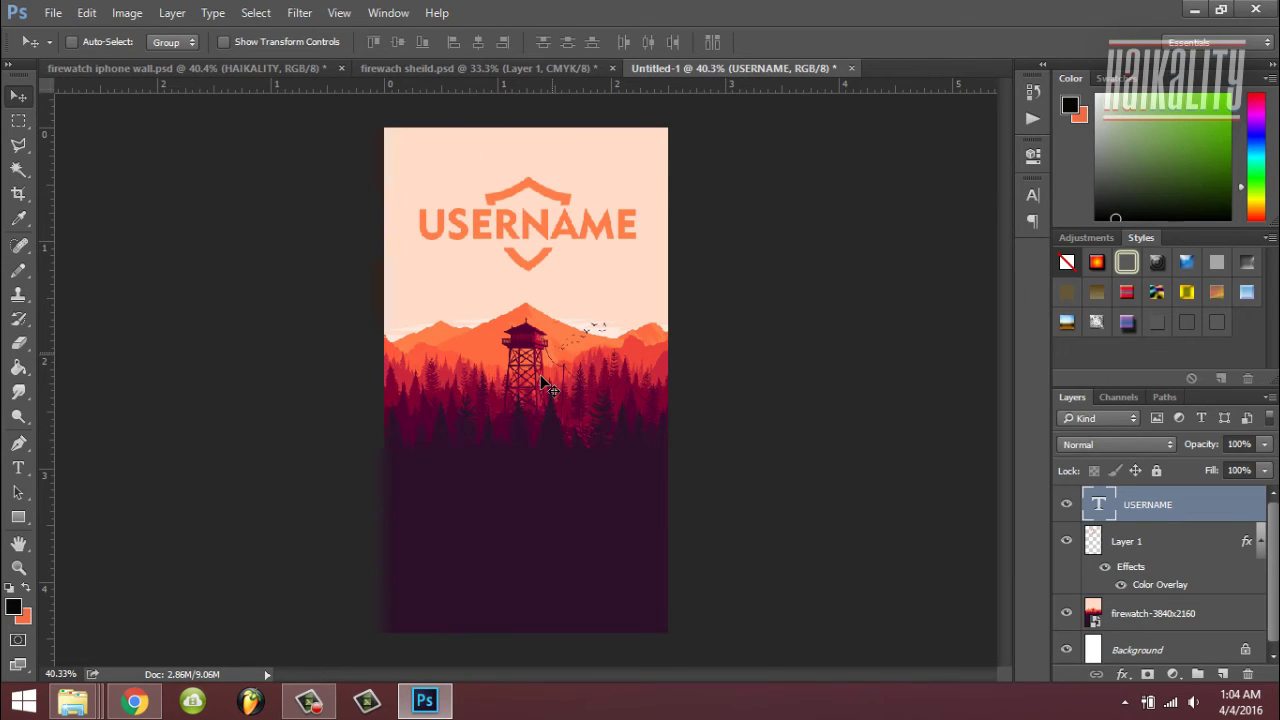
# Open ThinkDesign-SubtleGrungeVectors in the Design window and select ThinkDesign-SubtleGrungeVector10.eps.
pyautogui.click(74, 700)
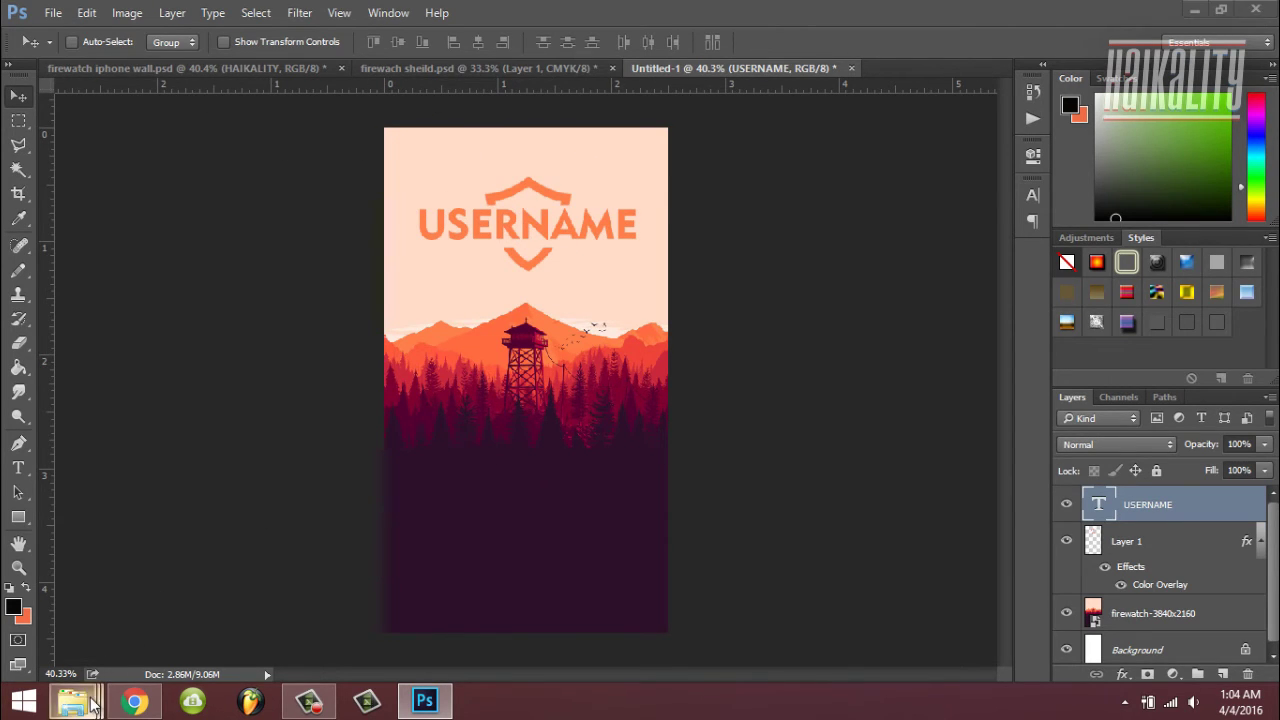
pyautogui.click(613, 598)
pyautogui.scroll(3, 585, 440)
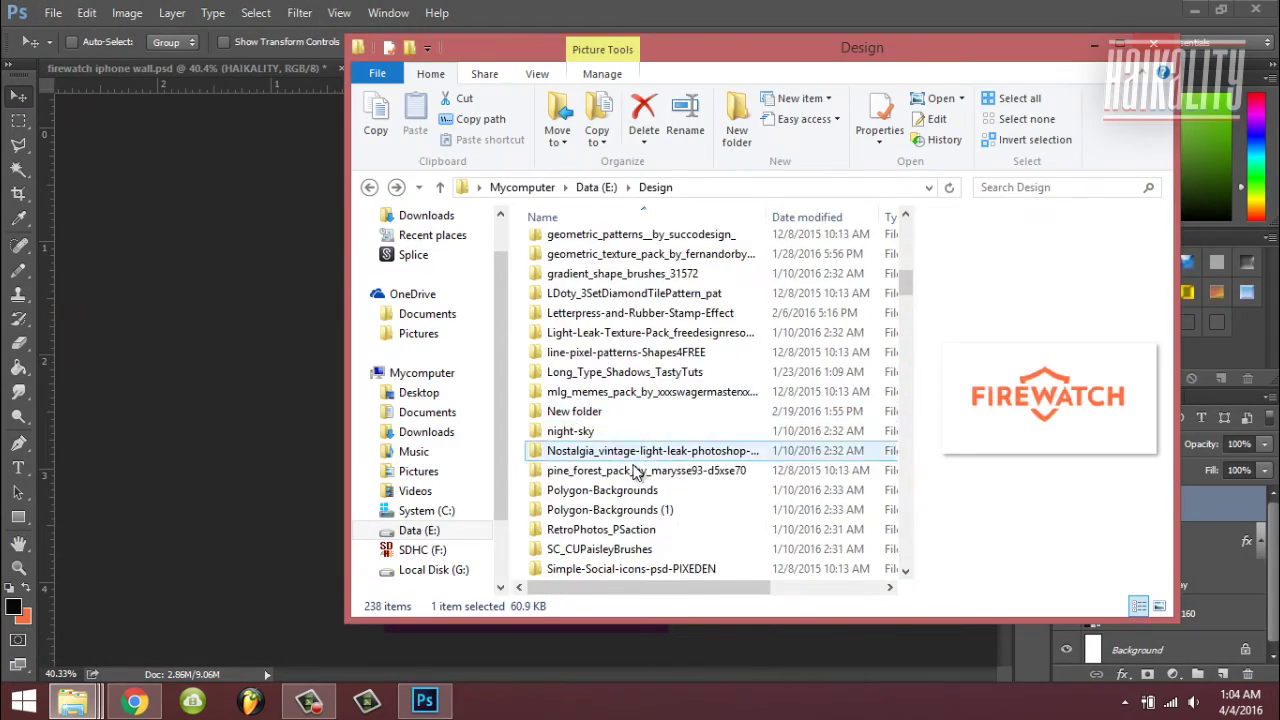
pyautogui.scroll(-4, 585, 460)
pyautogui.doubleClick(727, 388)
pyautogui.doubleClick(640, 264)
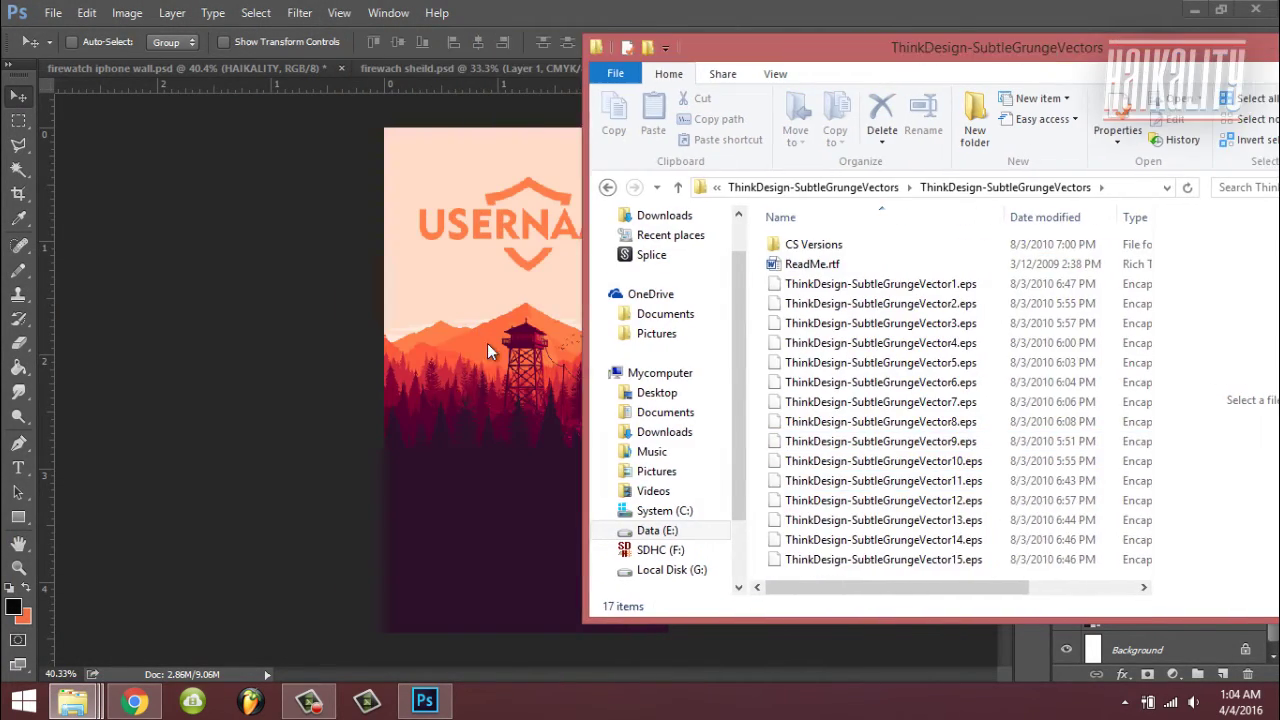
pyautogui.click(490, 352)
pyautogui.click(74, 700)
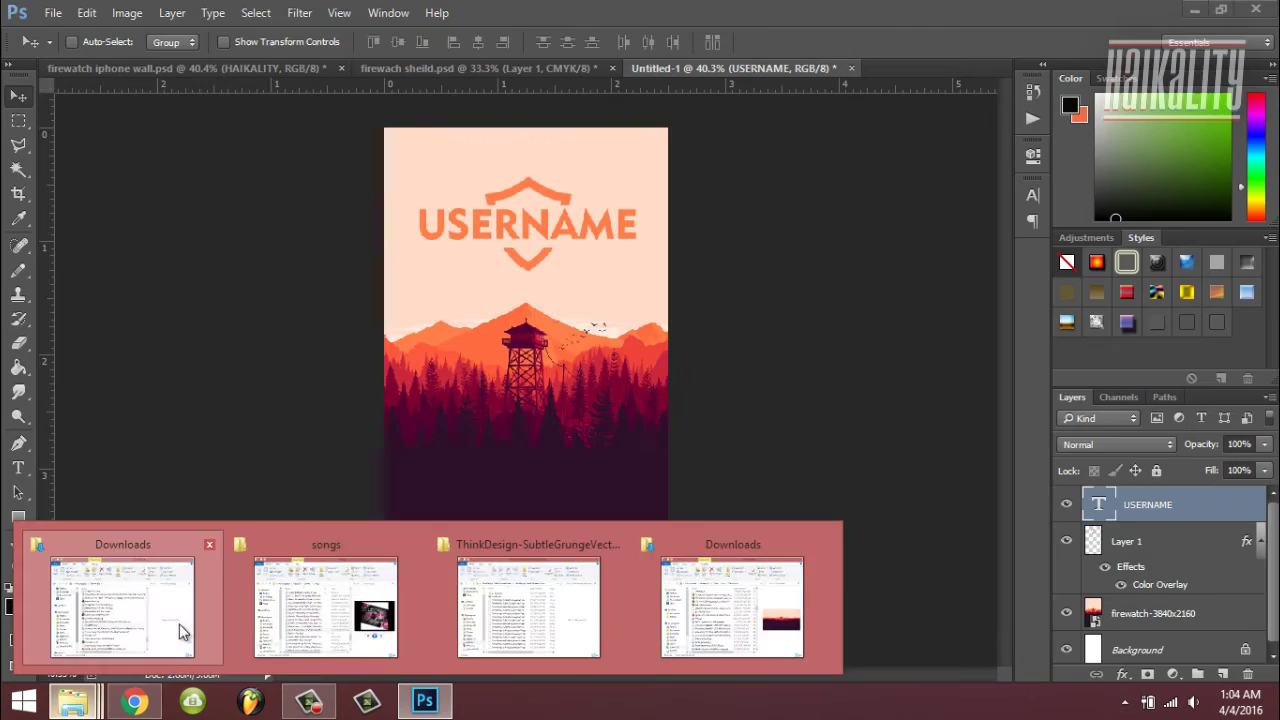
pyautogui.click(540, 600)
pyautogui.click(800, 461)
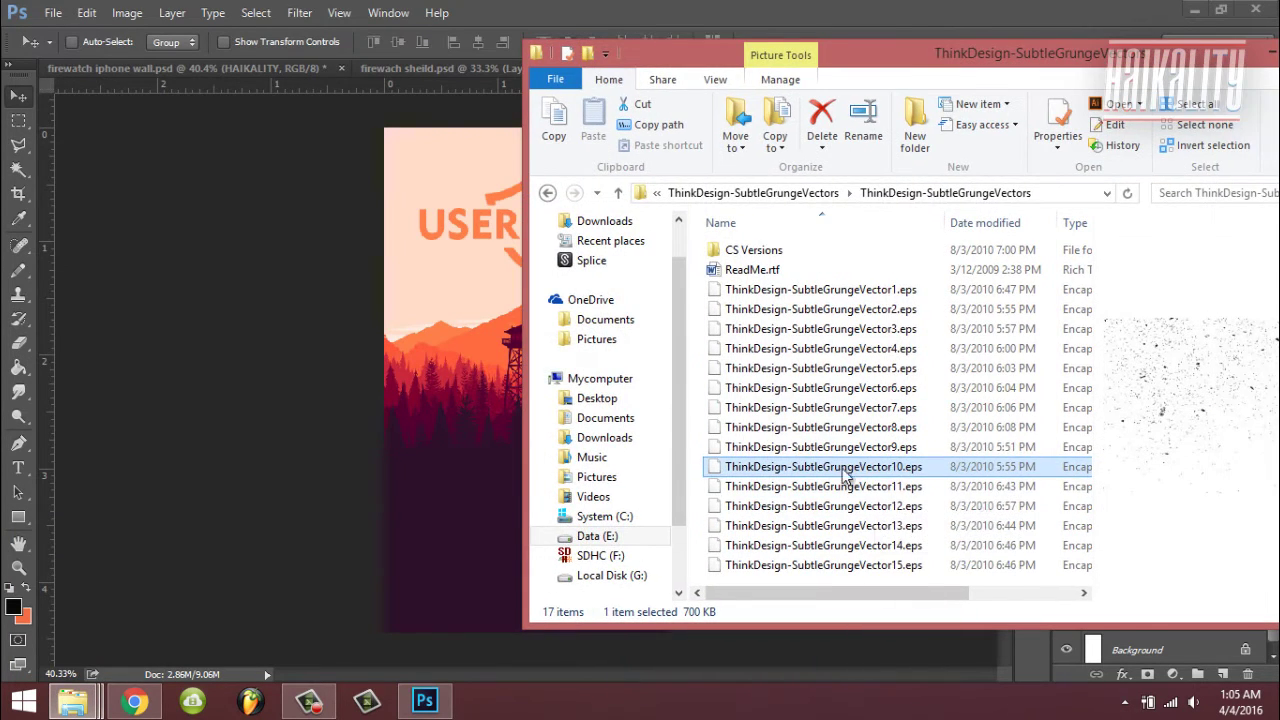
# Place ThinkDesign-SubtleGrungeVector10.eps on the canvas, rotated 90° and scaled to cover it.
pyautogui.moveTo(845, 466); pyautogui.dragTo(523, 423)
pyautogui.moveTo(704, 232); pyautogui.dragTo(690, 560)
pyautogui.scroll(-3, 590, 480)
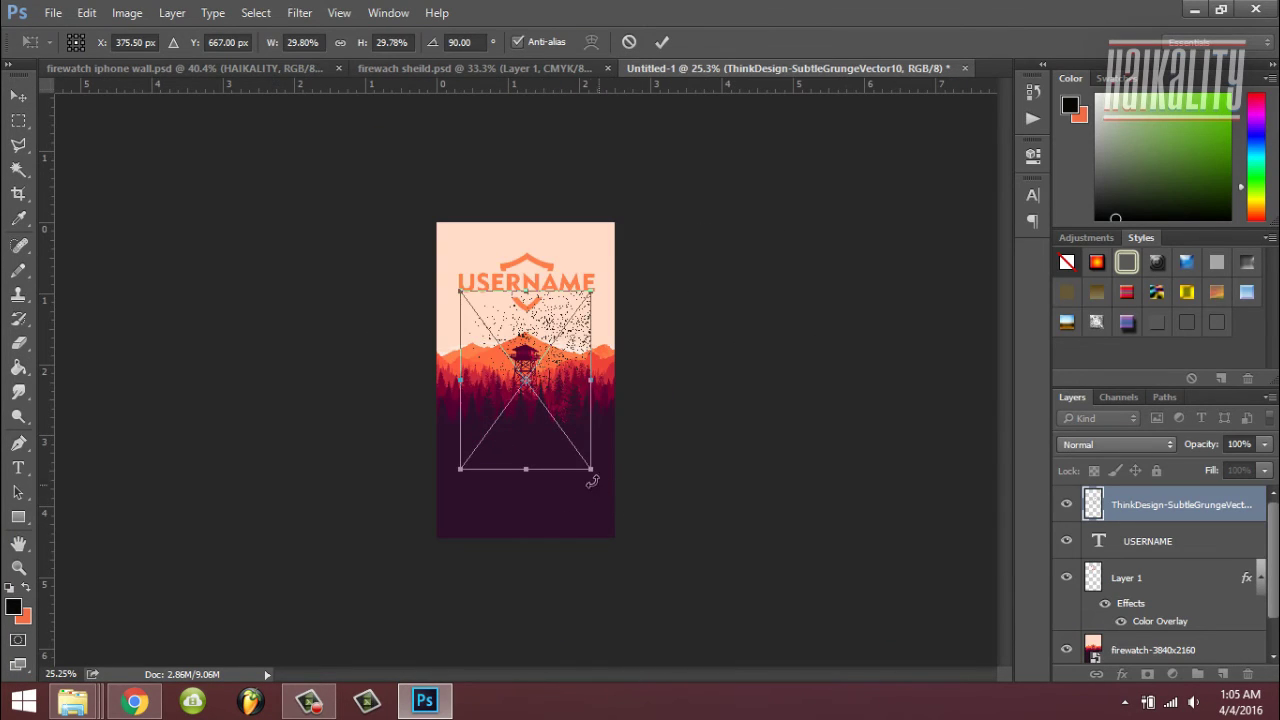
pyautogui.moveTo(591, 472); pyautogui.dragTo(666, 572)
pyautogui.click(666, 45)
# Move the grunge layer below Layer 1 and shift the specks across the wallpaper.
pyautogui.hotkey('ctrl', '0')
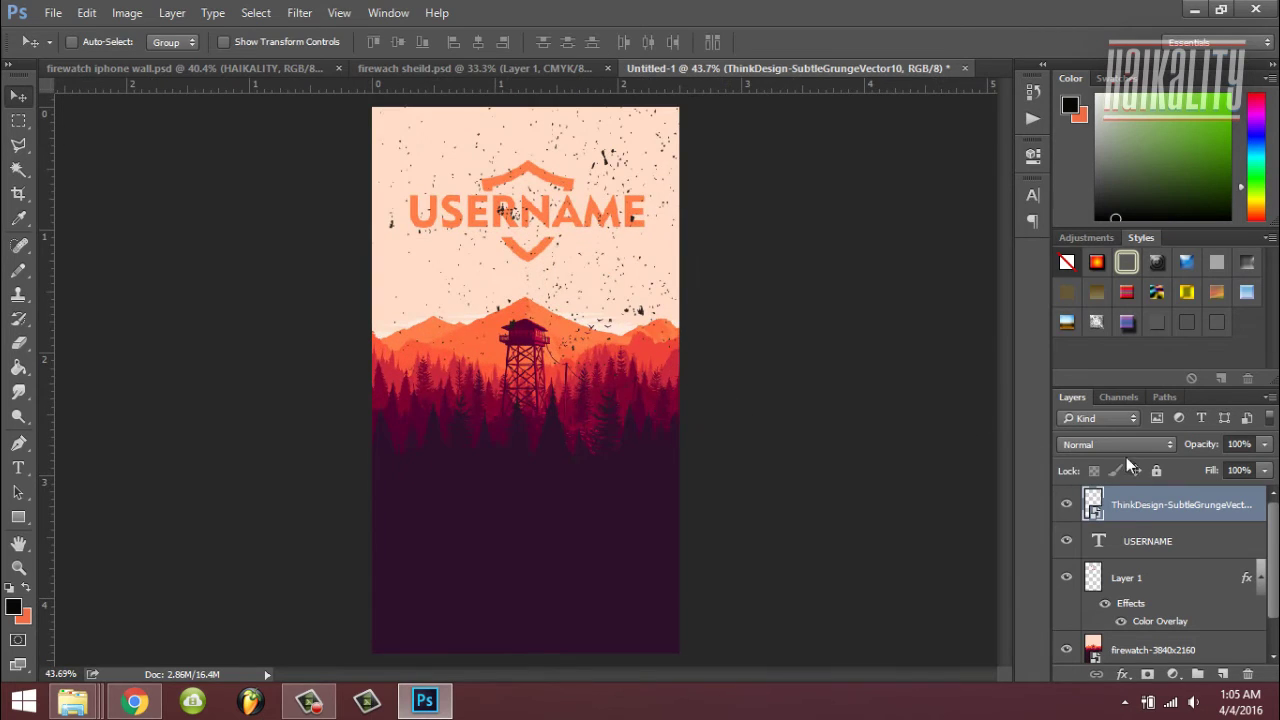
pyautogui.scroll(-1, 1127, 514)
pyautogui.hotkey('ctrl', '[')
pyautogui.hotkey('ctrl', '[')
pyautogui.moveTo(634, 300); pyautogui.dragTo(722, 310)
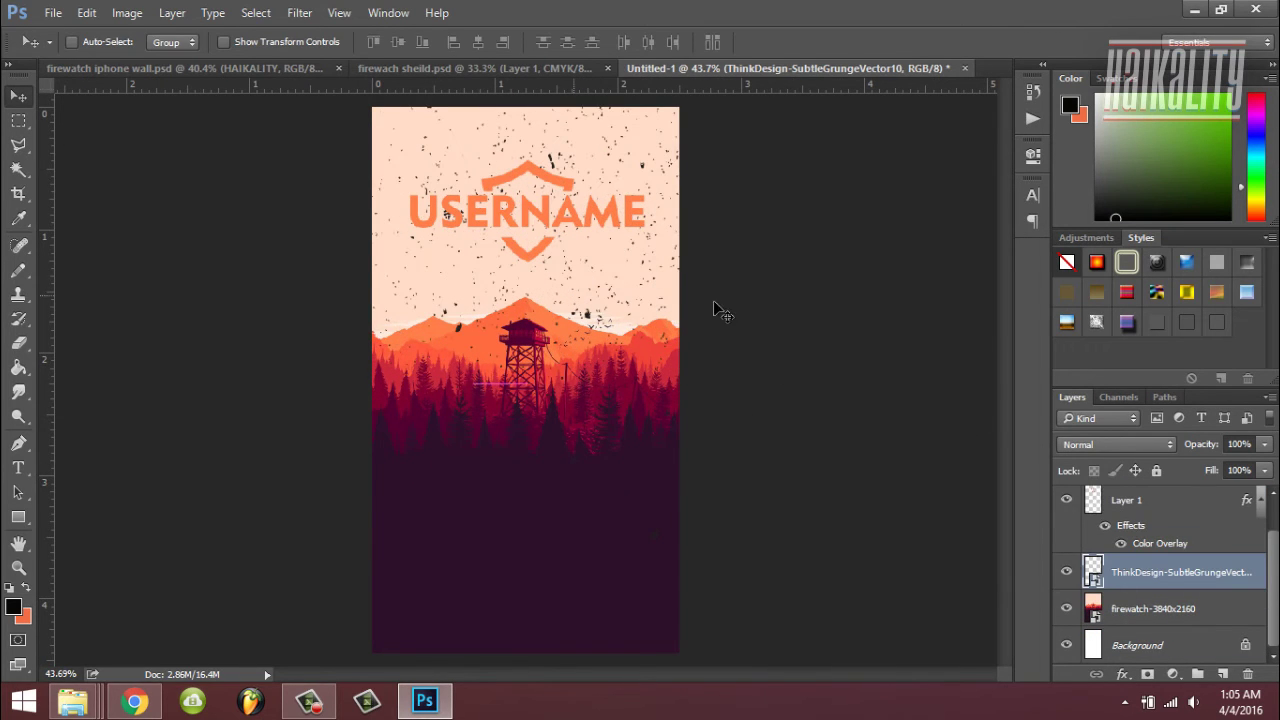
# Try Soft Light and Lighten on the grunge layer, then settle on Linear Dodge (Add).
pyautogui.click(1131, 444)
pyautogui.click(1106, 446)
pyautogui.click(1086, 442)
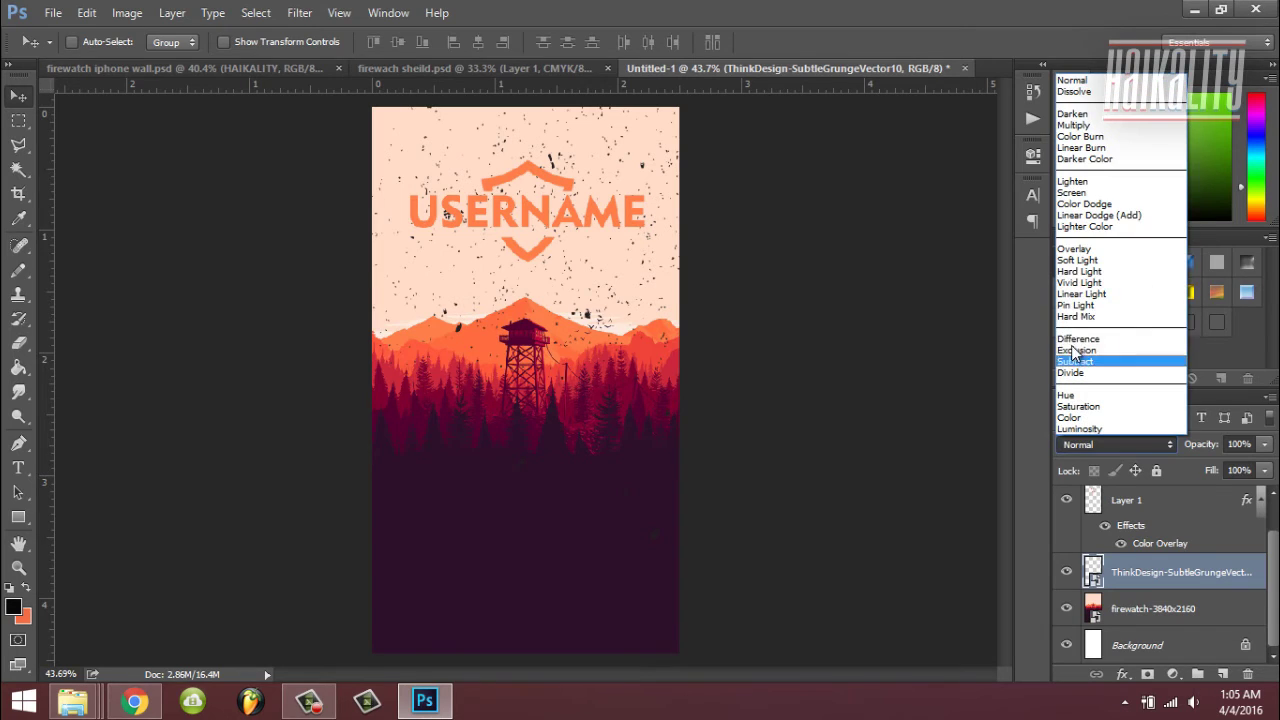
pyautogui.click(1074, 261)
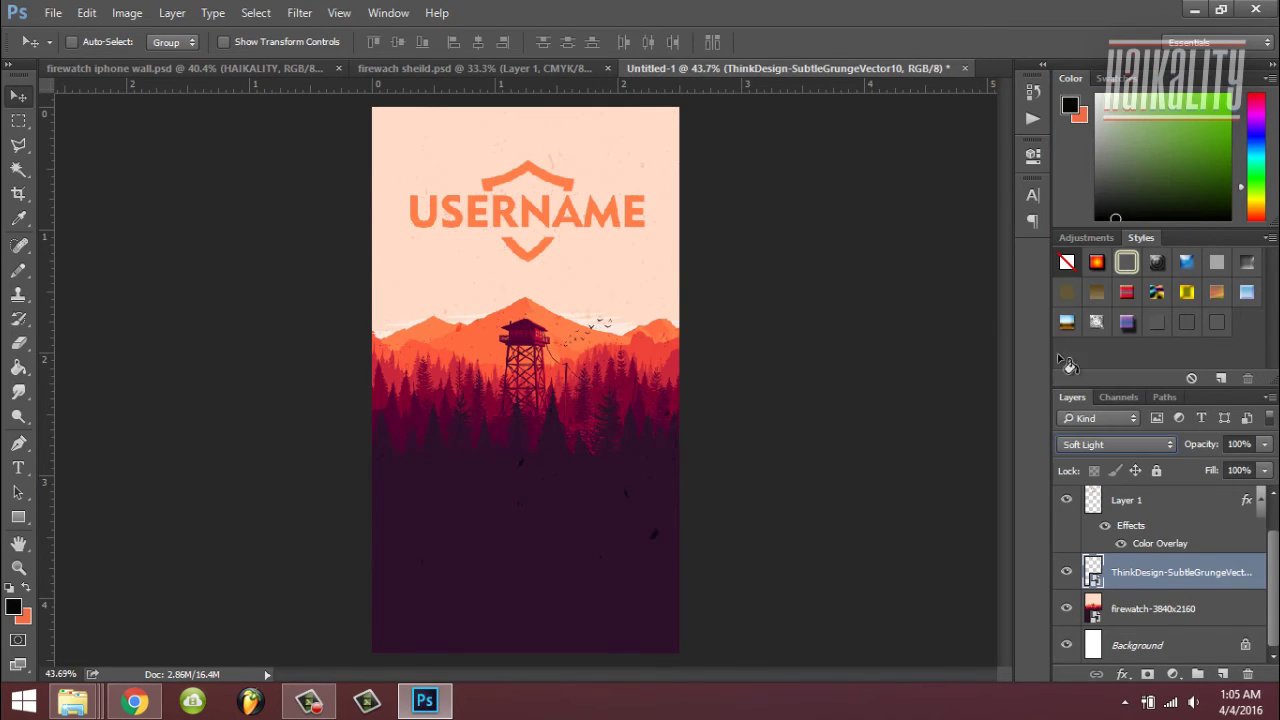
pyautogui.click(1143, 437)
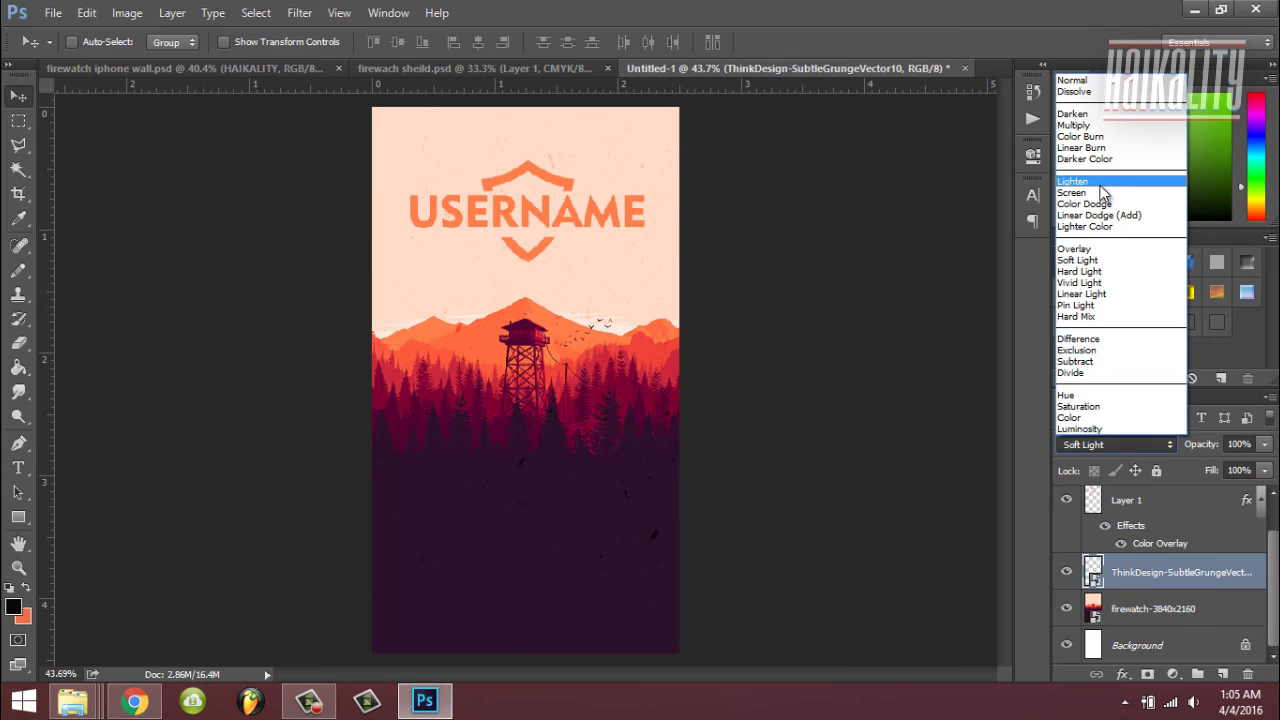
pyautogui.click(1103, 192)
pyautogui.click(1131, 441)
pyautogui.click(1095, 215)
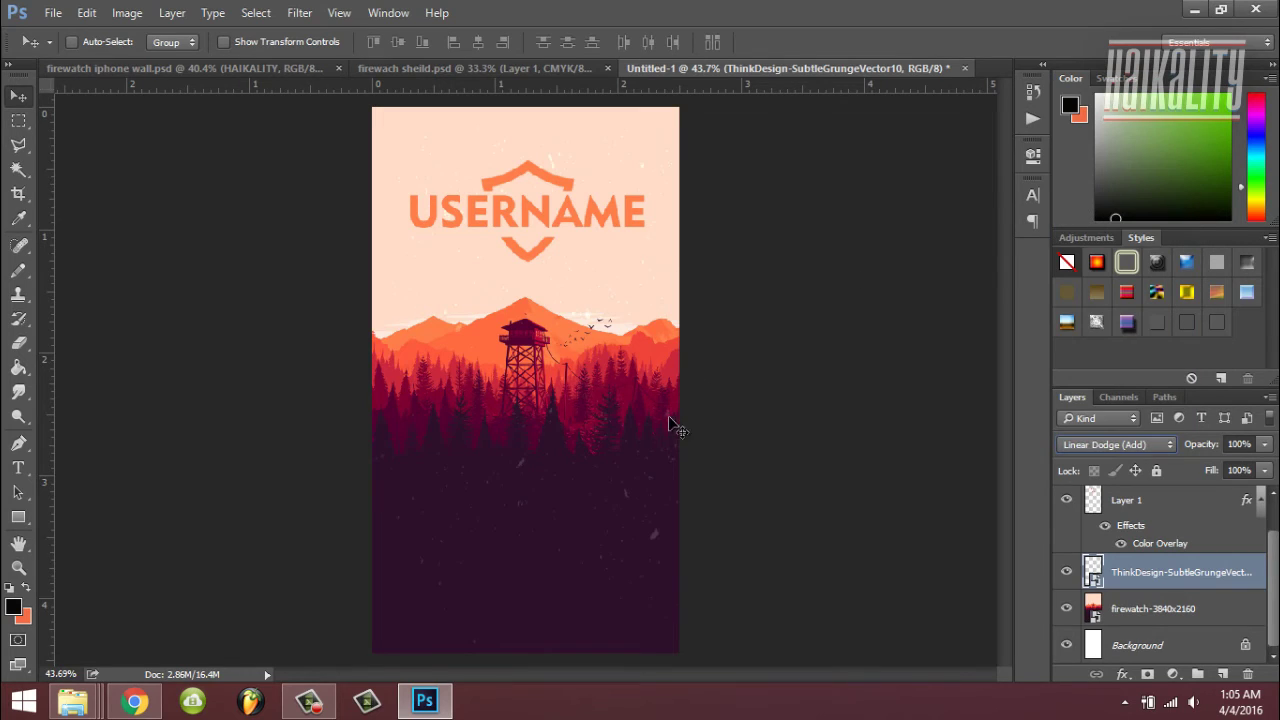
pyautogui.moveTo(660, 391); pyautogui.dragTo(660, 391)
# Lower the grunge layer's opacity to 71% and select the second grunge copy.
pyautogui.click(1265, 444)
pyautogui.moveTo(1262, 468); pyautogui.dragTo(1246, 472)
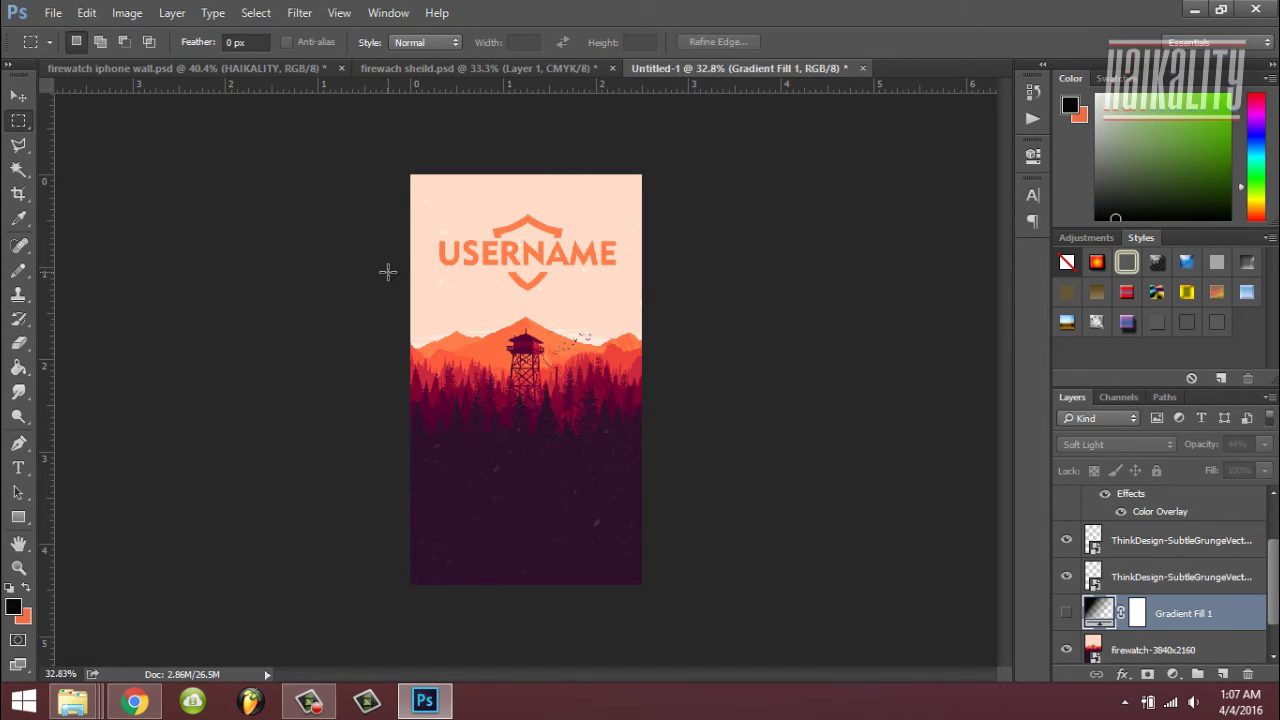
pyautogui.click(1221, 582)
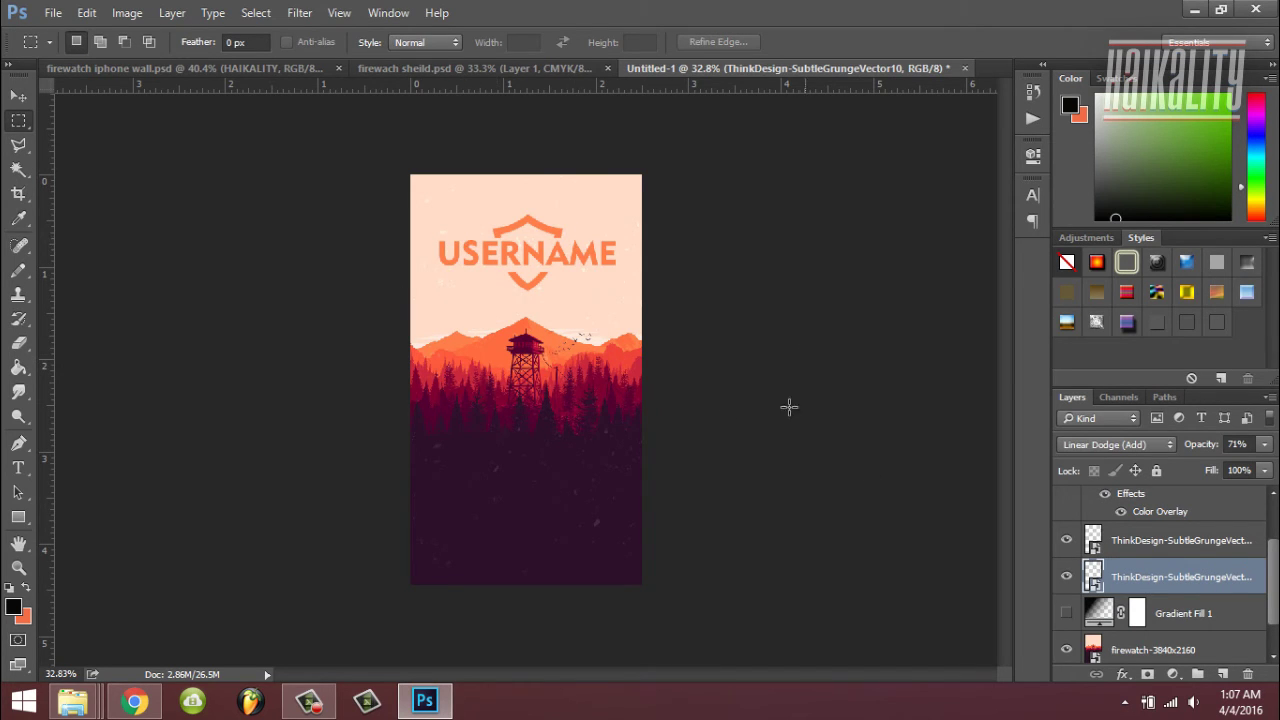
pyautogui.click(52, 13)
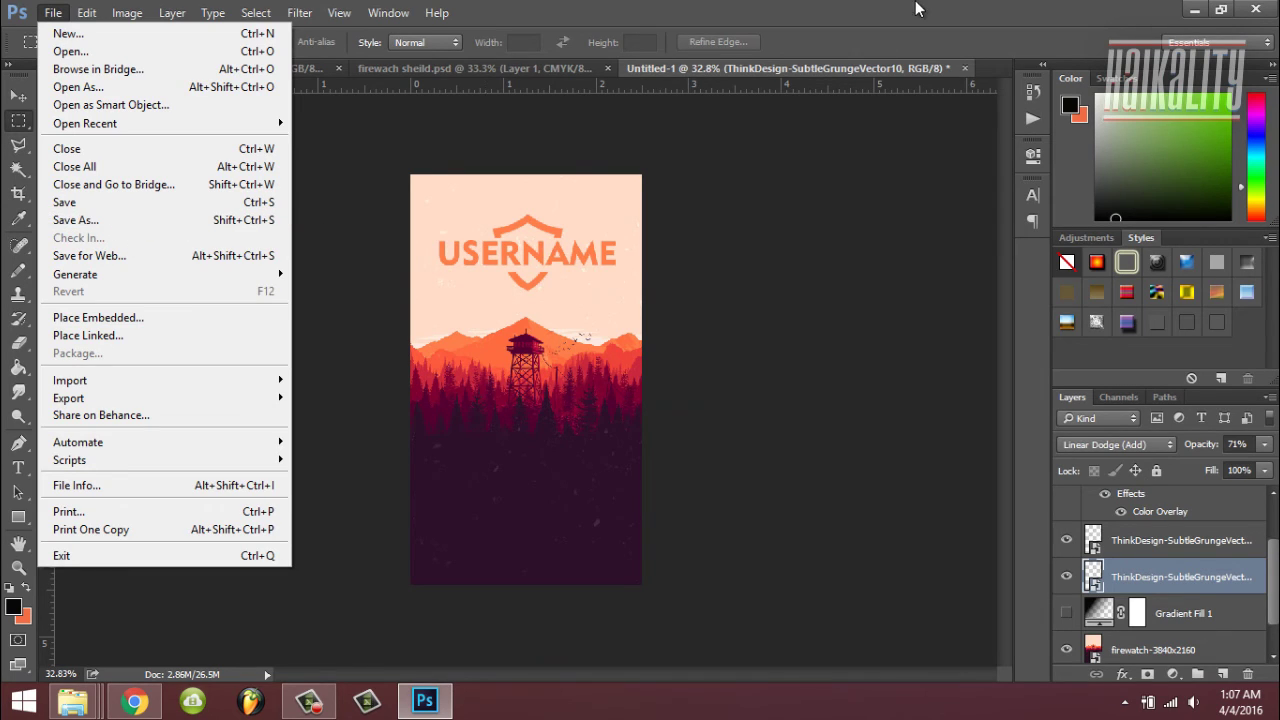
# Save the wallpaper as PNG named 'firewatch iphone wp', accepting the default PNG options.
pyautogui.click(918, 9)
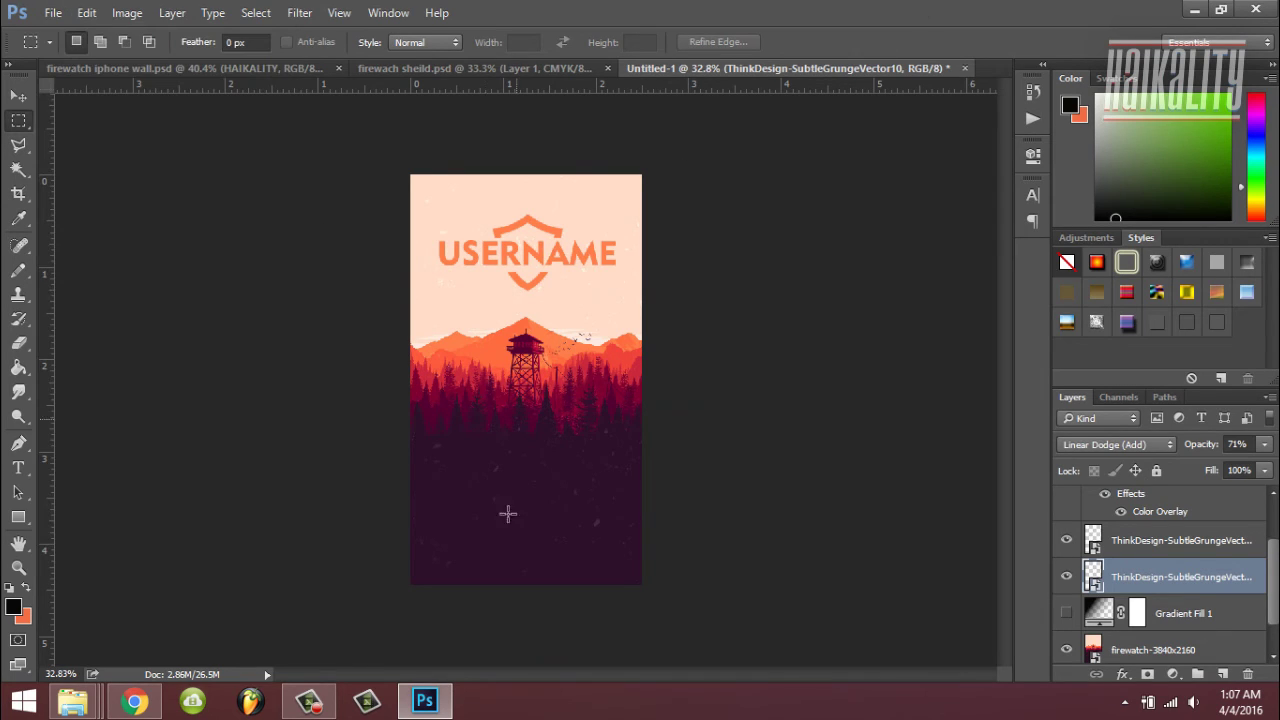
pyautogui.click(53, 13)
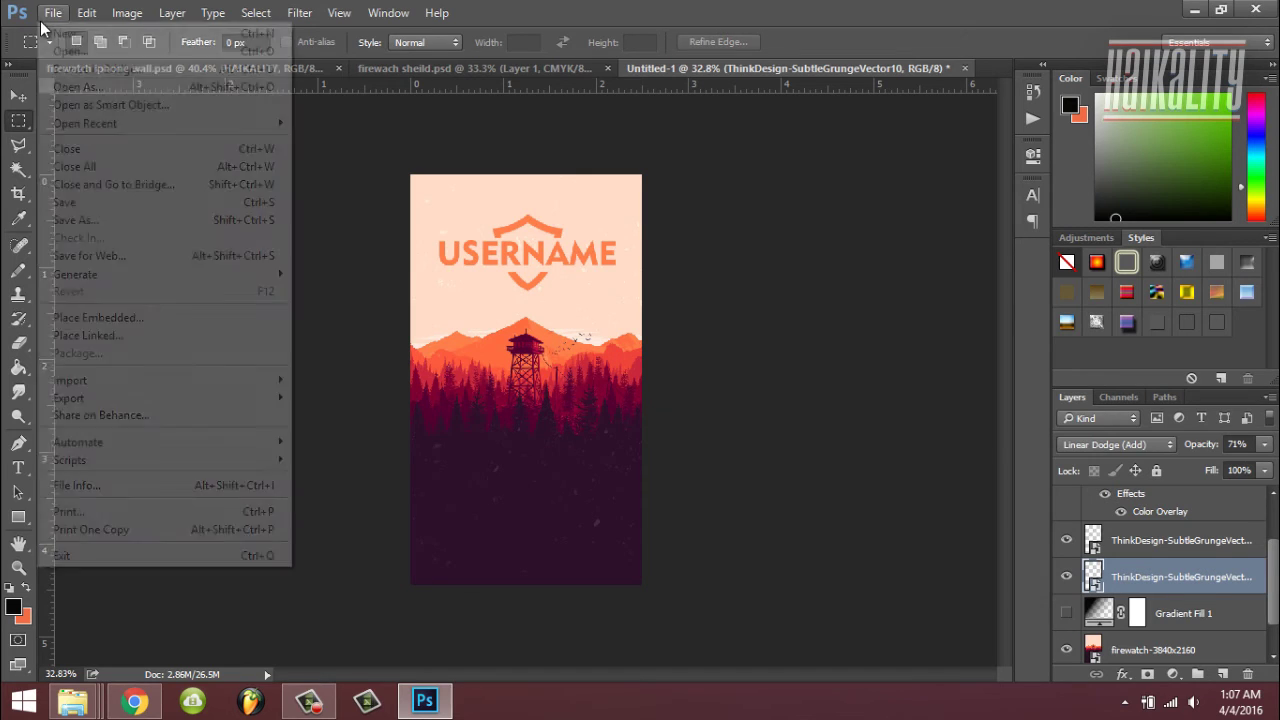
pyautogui.click(143, 217)
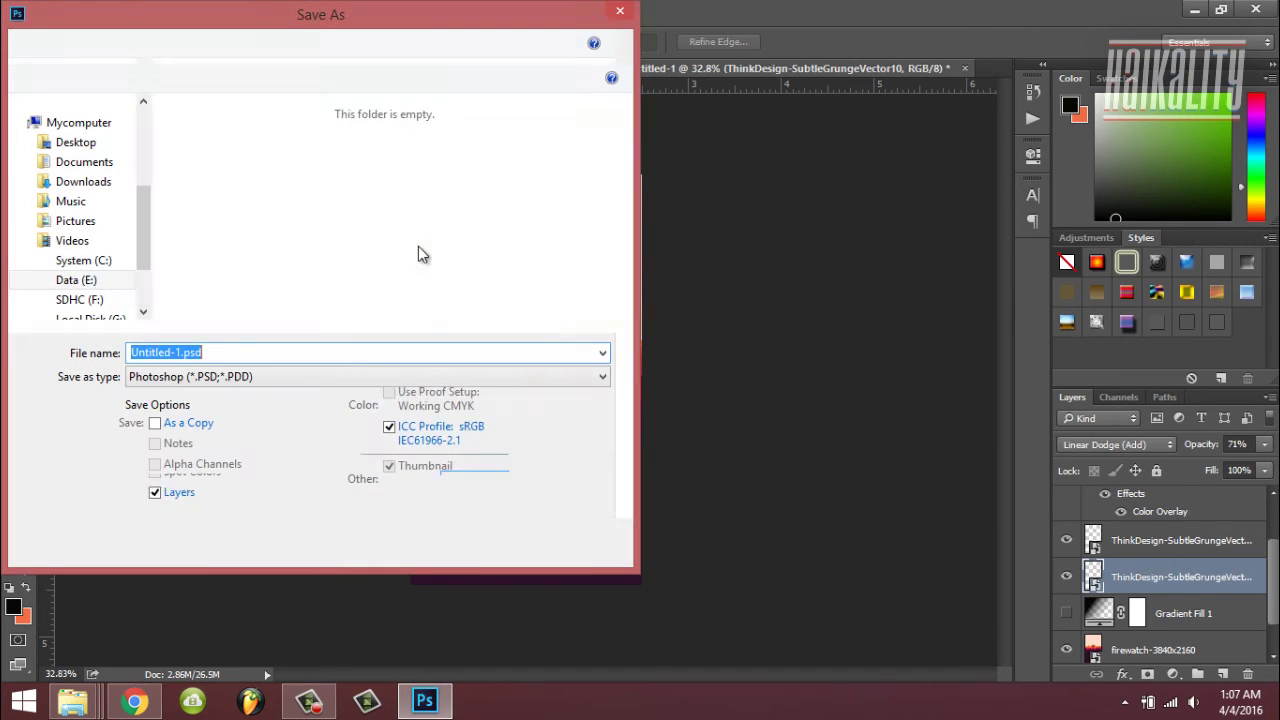
pyautogui.click(298, 378)
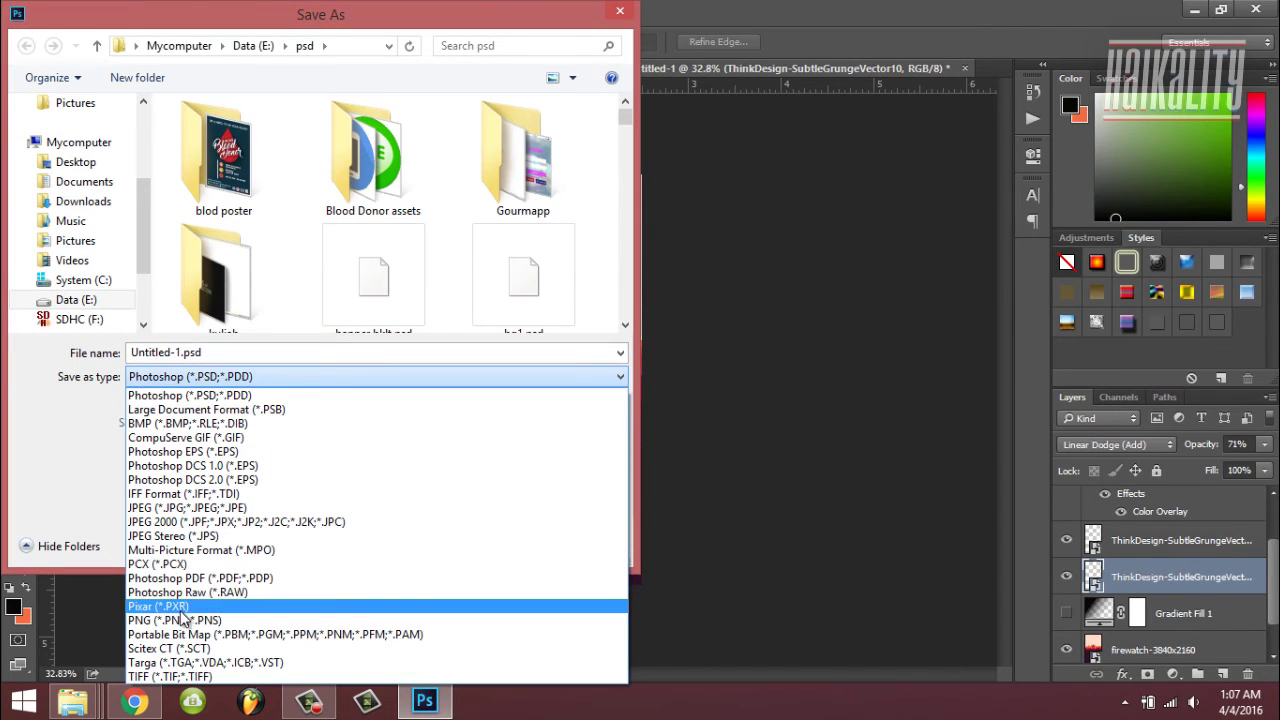
pyautogui.click(187, 621)
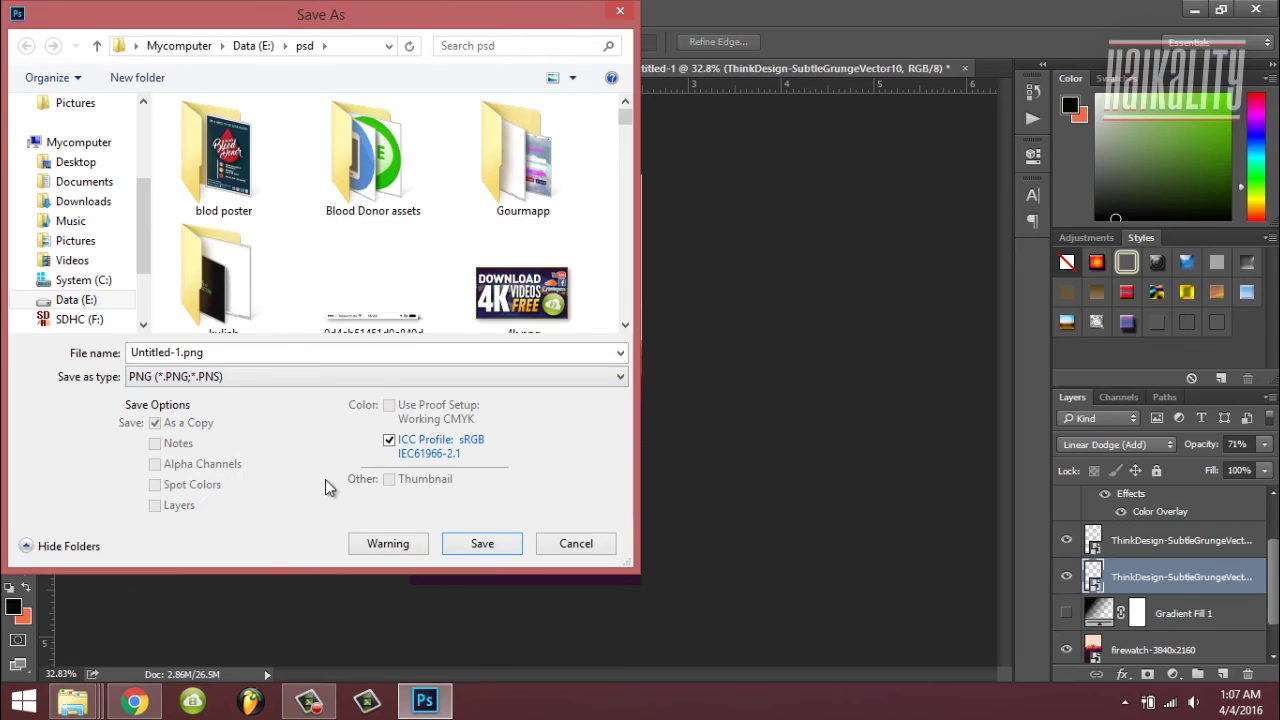
pyautogui.doubleClick(160, 356)
pyautogui.write('fire')
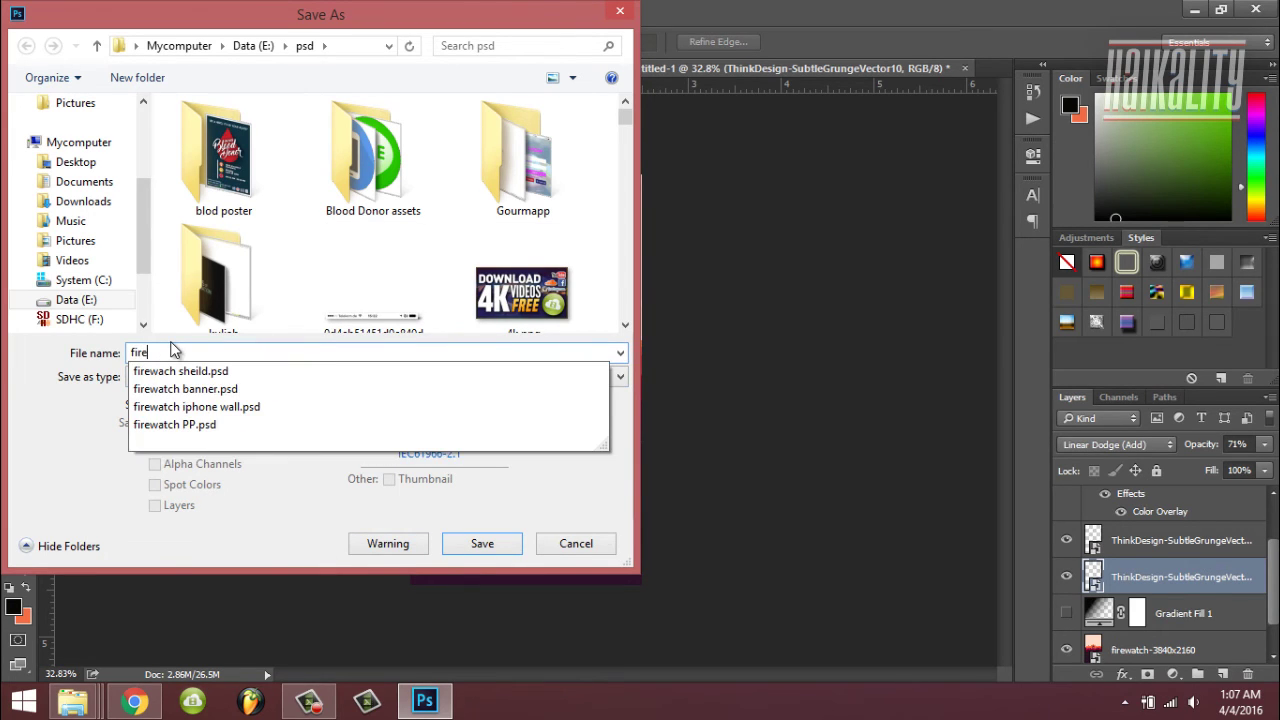
pyautogui.write('at')
pyautogui.press('BackSpace')
pyautogui.write('watc')
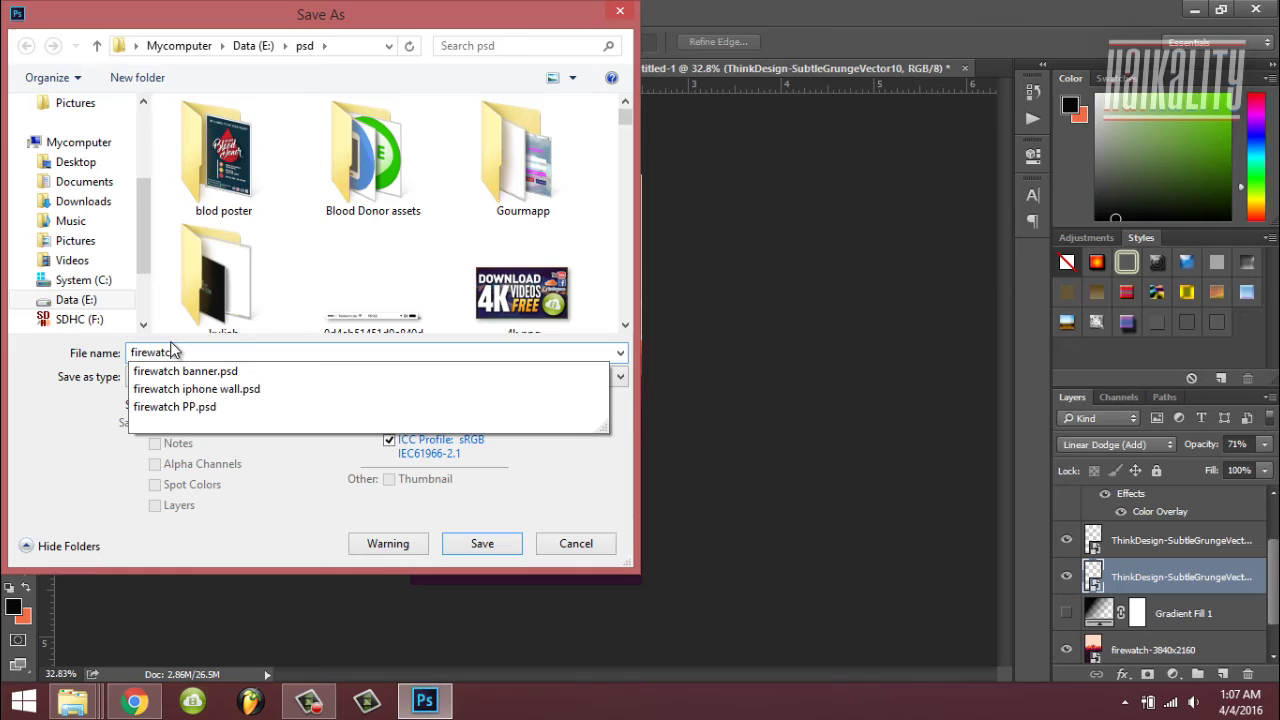
pyautogui.write('h ipho')
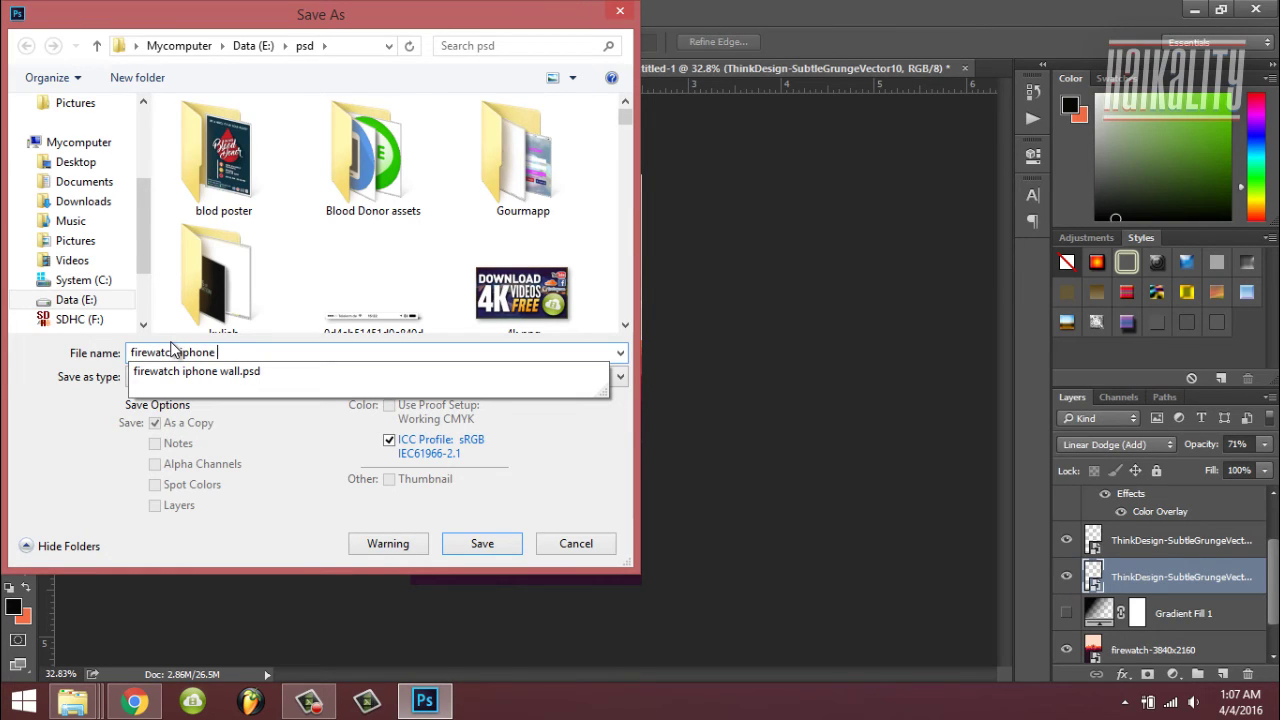
pyautogui.write('ne wp')
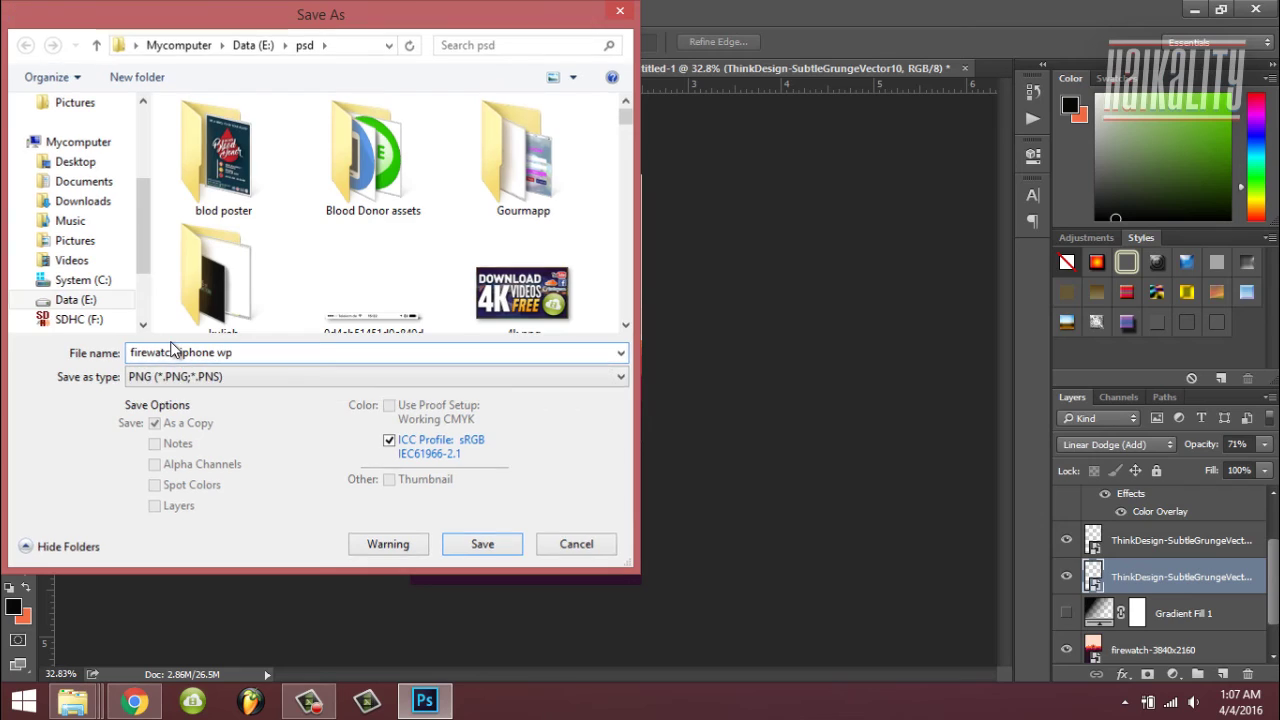
pyautogui.press('Return')
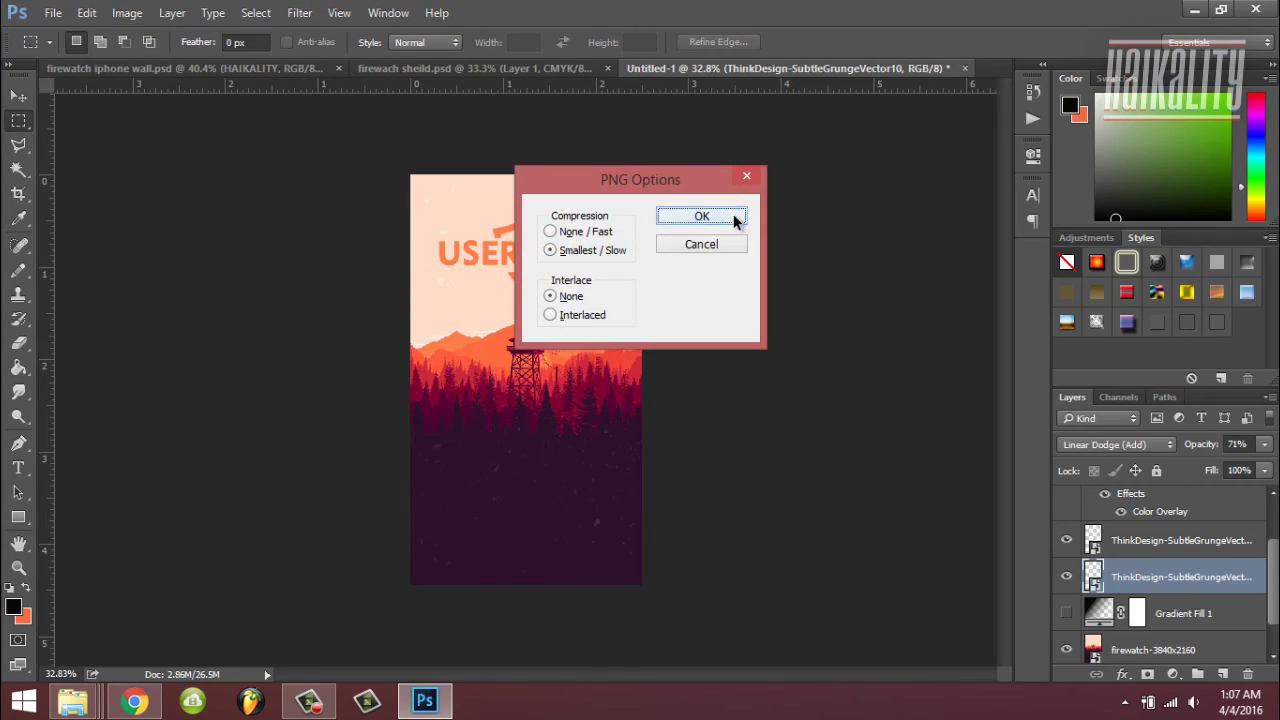
pyautogui.click(735, 220)
# In File Explorer, go to Data (E:) and open the psd folder.
pyautogui.moveTo(72, 700)
pyautogui.moveTo(313, 525)
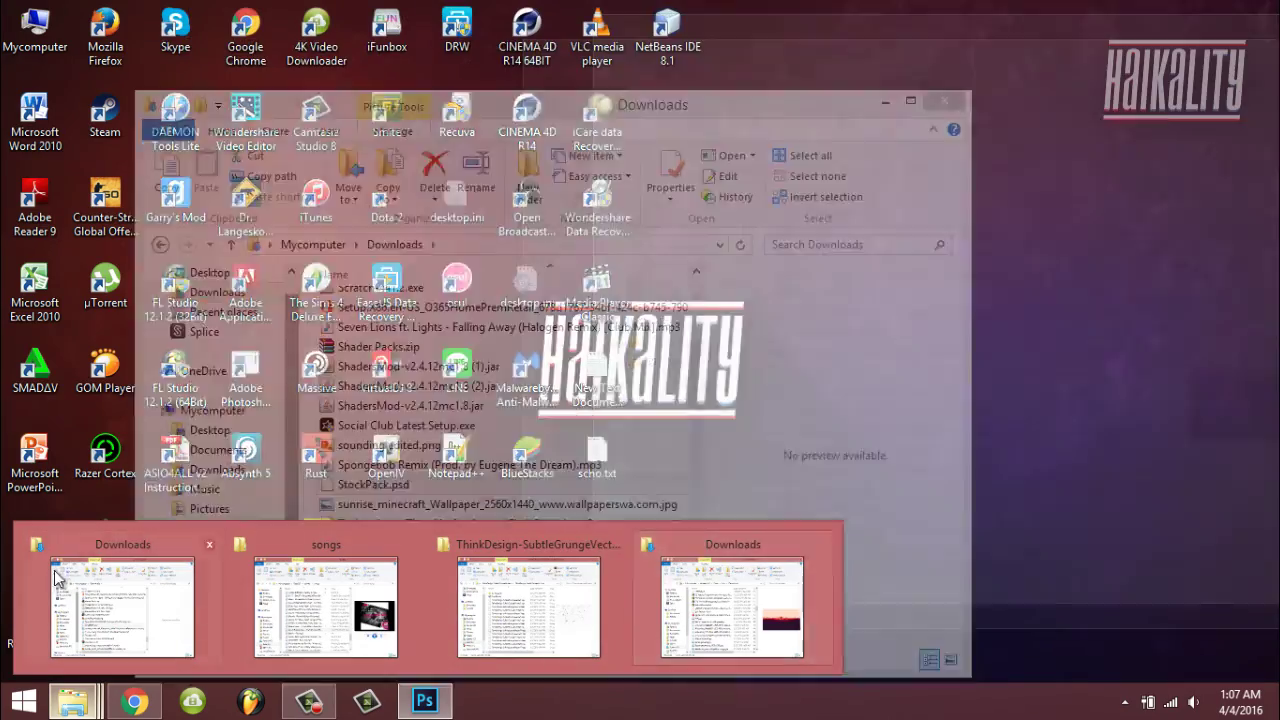
pyautogui.click(122, 600)
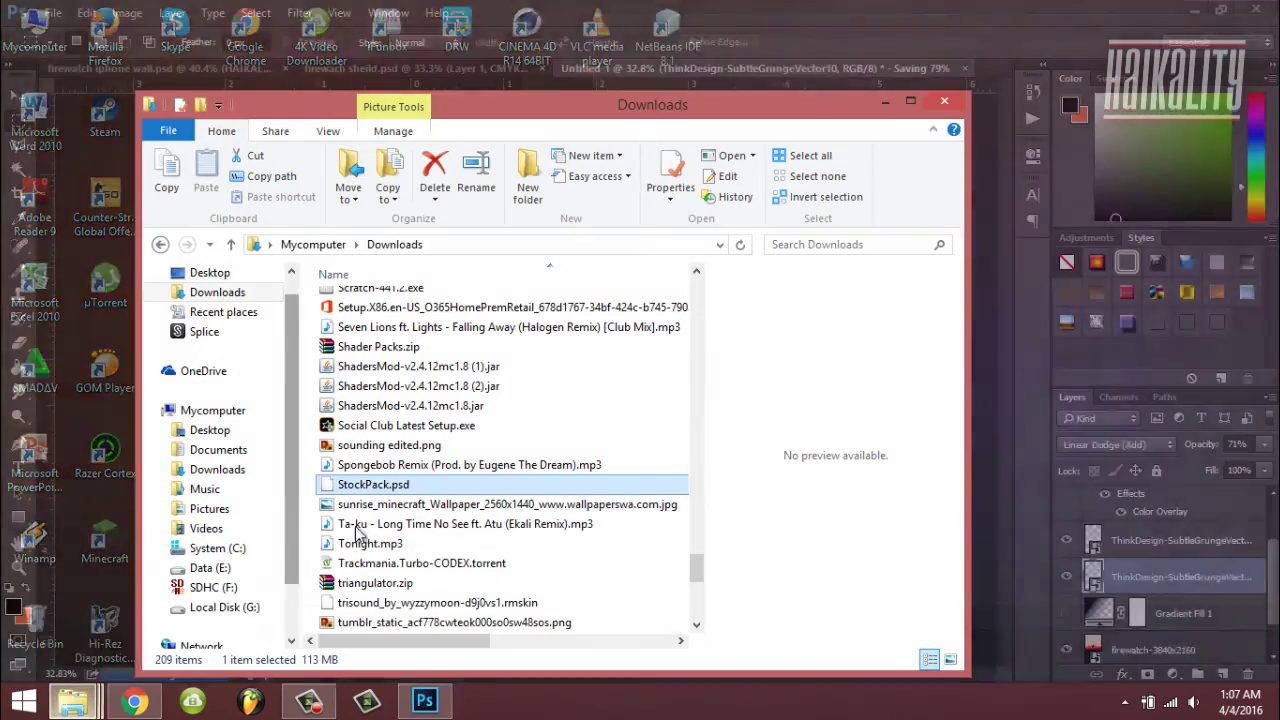
pyautogui.click(205, 567)
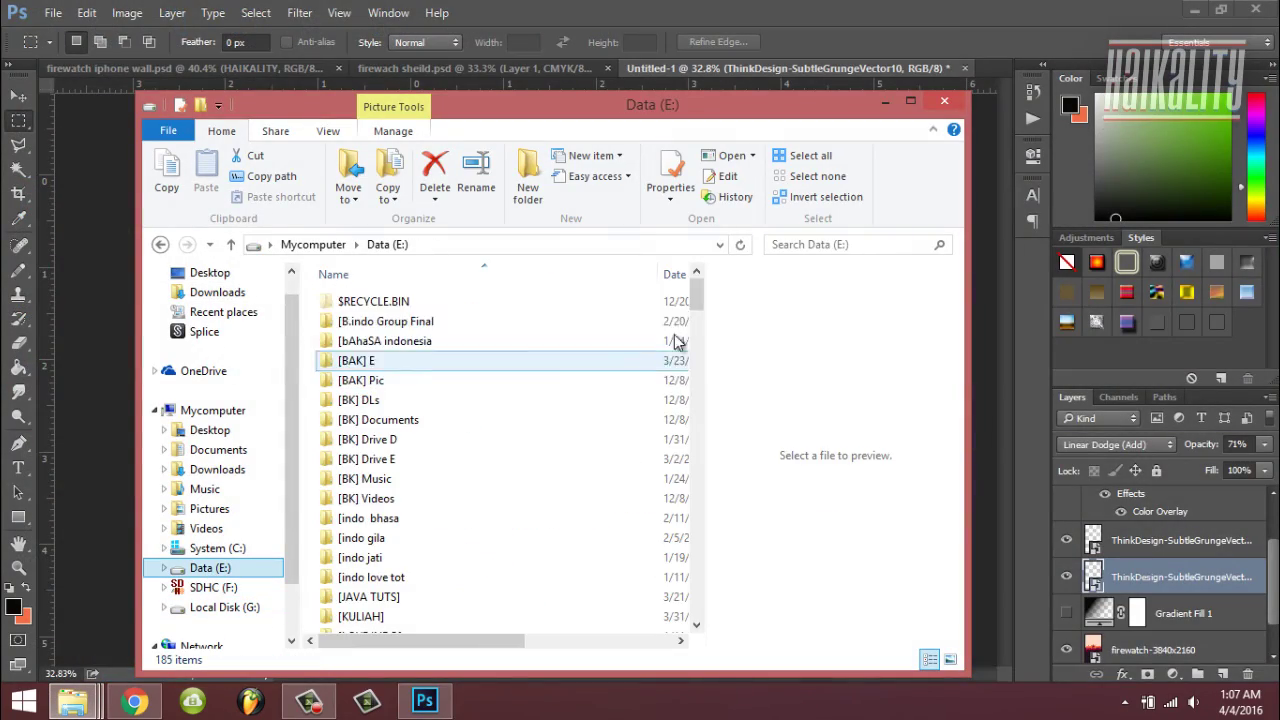
pyautogui.moveTo(699, 301); pyautogui.dragTo(705, 442)
pyautogui.click(466, 414)
pyautogui.scroll(3, 466, 417)
pyautogui.click(352, 443)
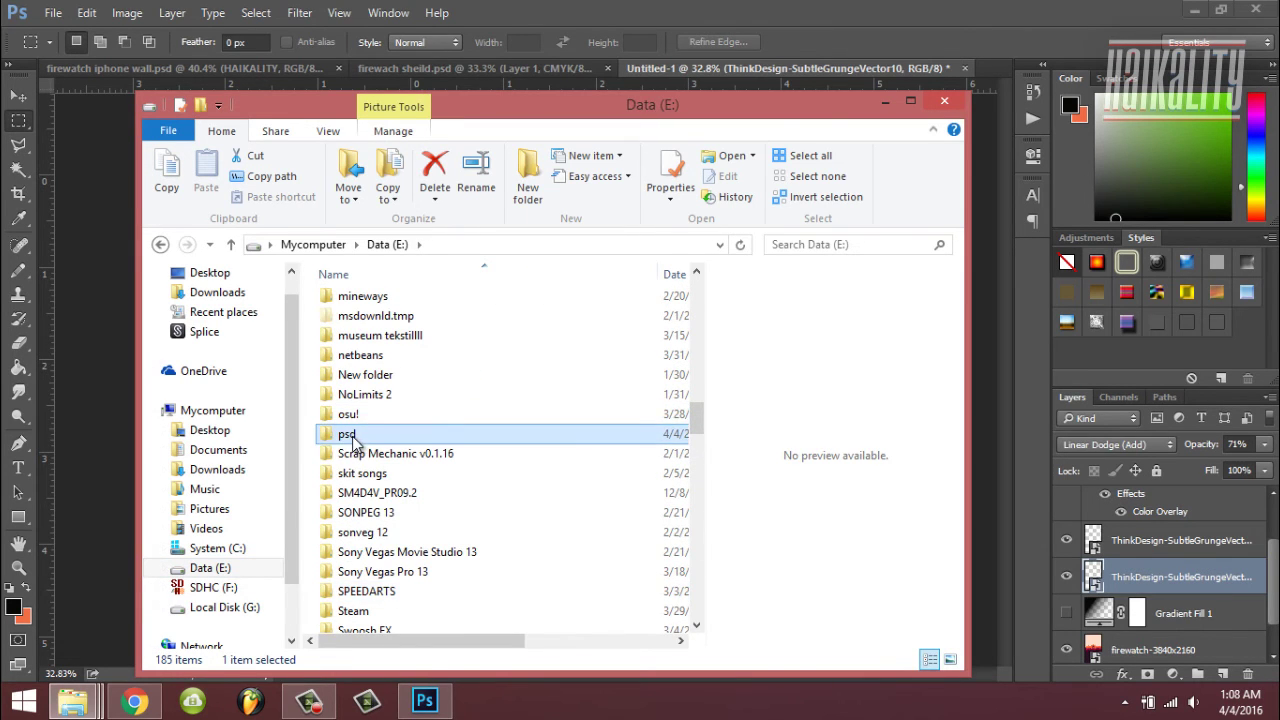
pyautogui.doubleClick(352, 437)
# Open firewatch iphone wp.png in the image viewer.
pyautogui.scroll(-10, 538, 522)
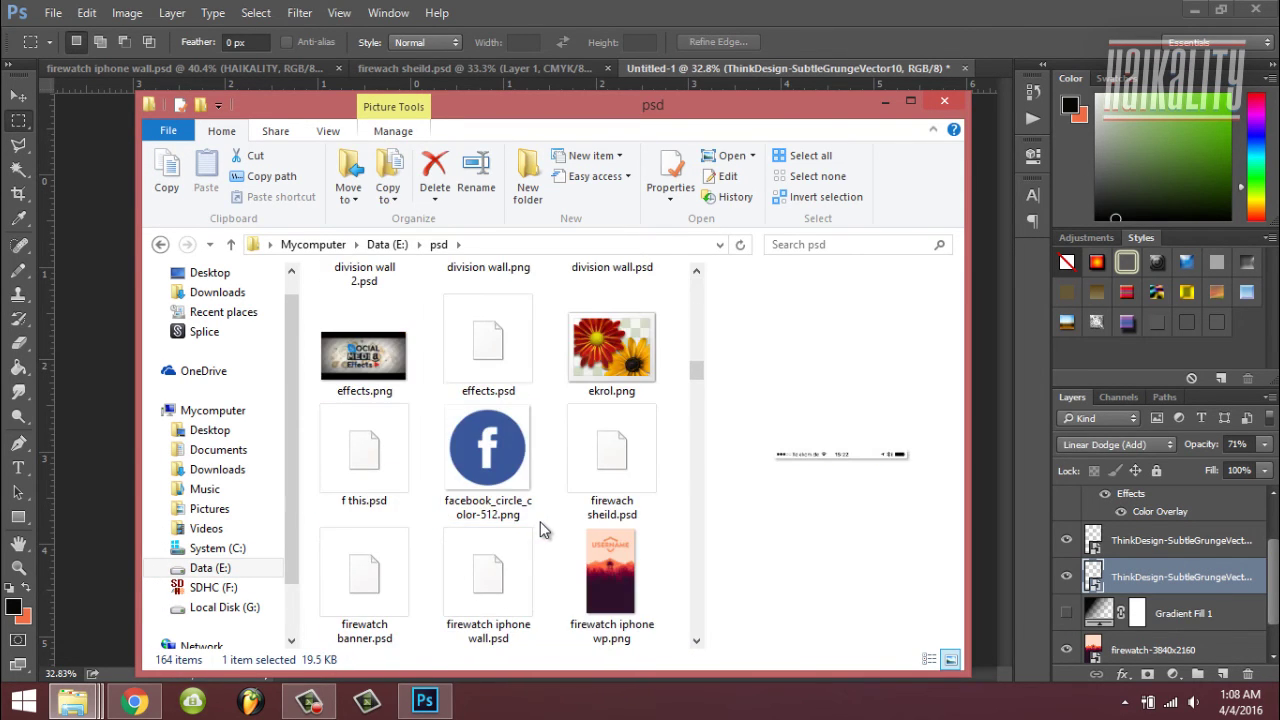
pyautogui.scroll(-3, 545, 530)
pyautogui.scroll(3, 545, 530)
pyautogui.click(625, 545)
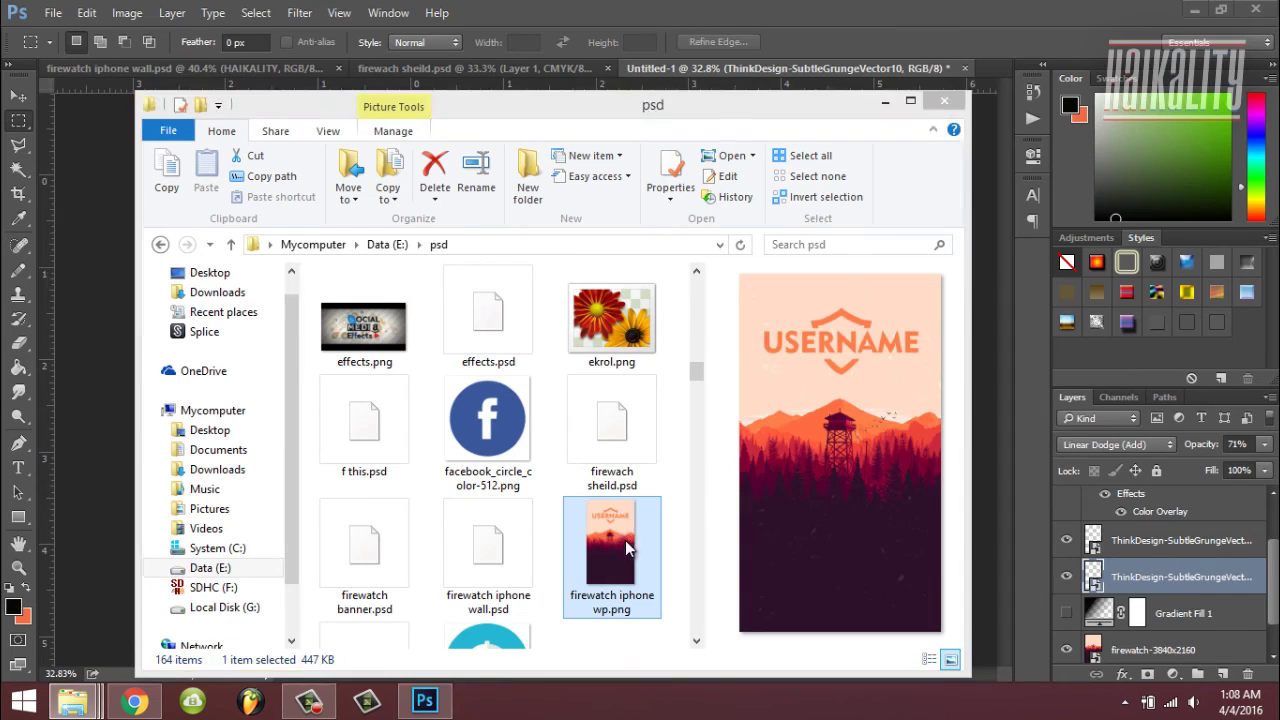
pyautogui.doubleClick(625, 540)
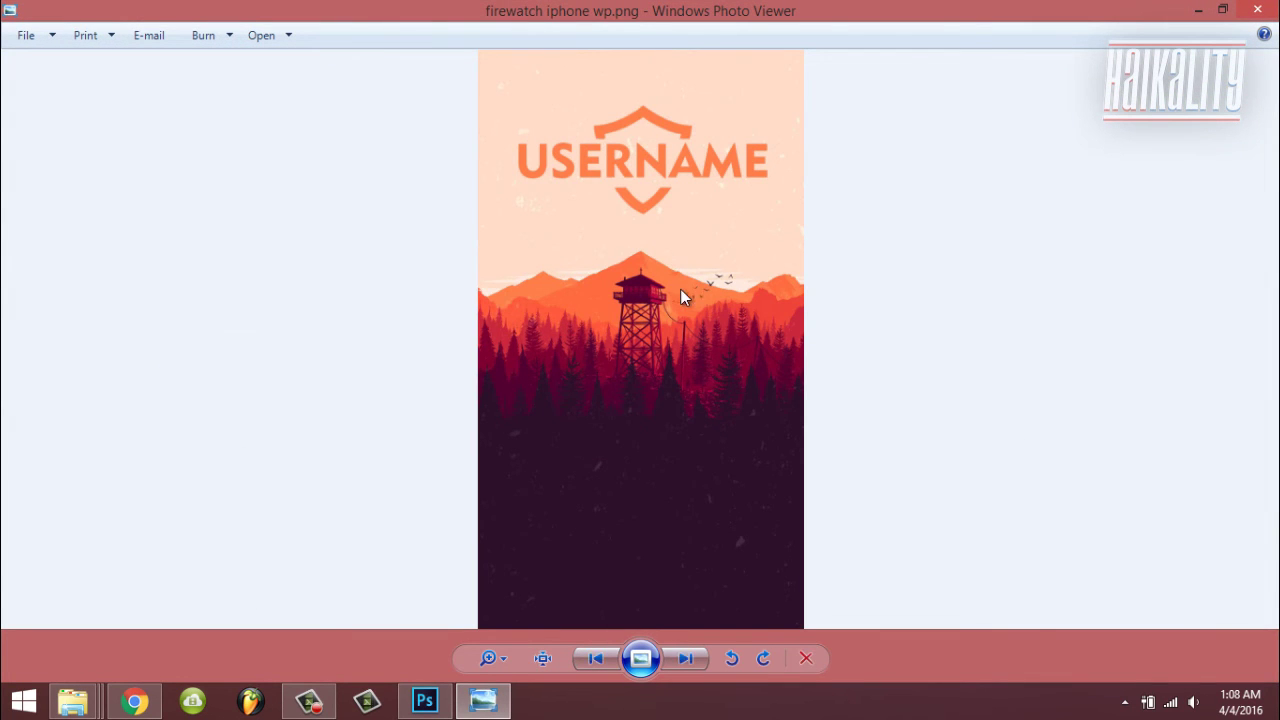
# Zoom in and out on the exported PNG, then minimize Photo Viewer and return to Photoshop.
pyautogui.scroll(3, 680, 292)
pyautogui.scroll(-2, 714, 246)
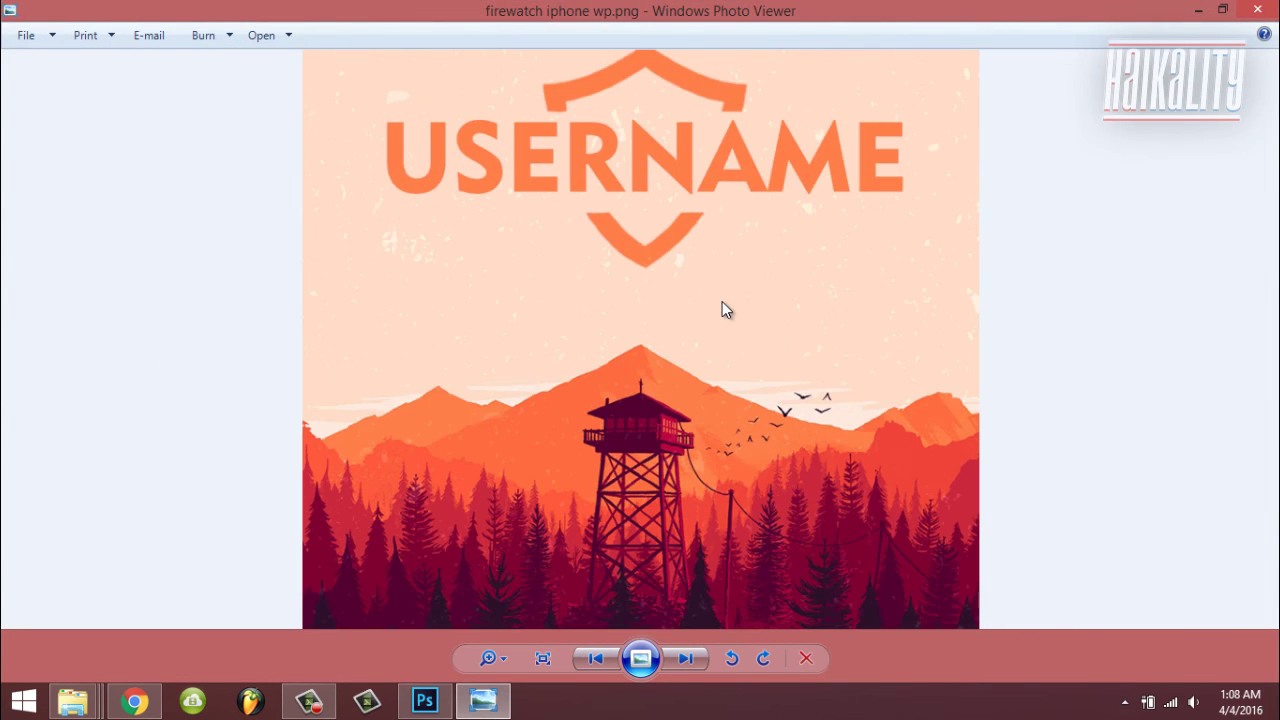
pyautogui.scroll(-2, 722, 310)
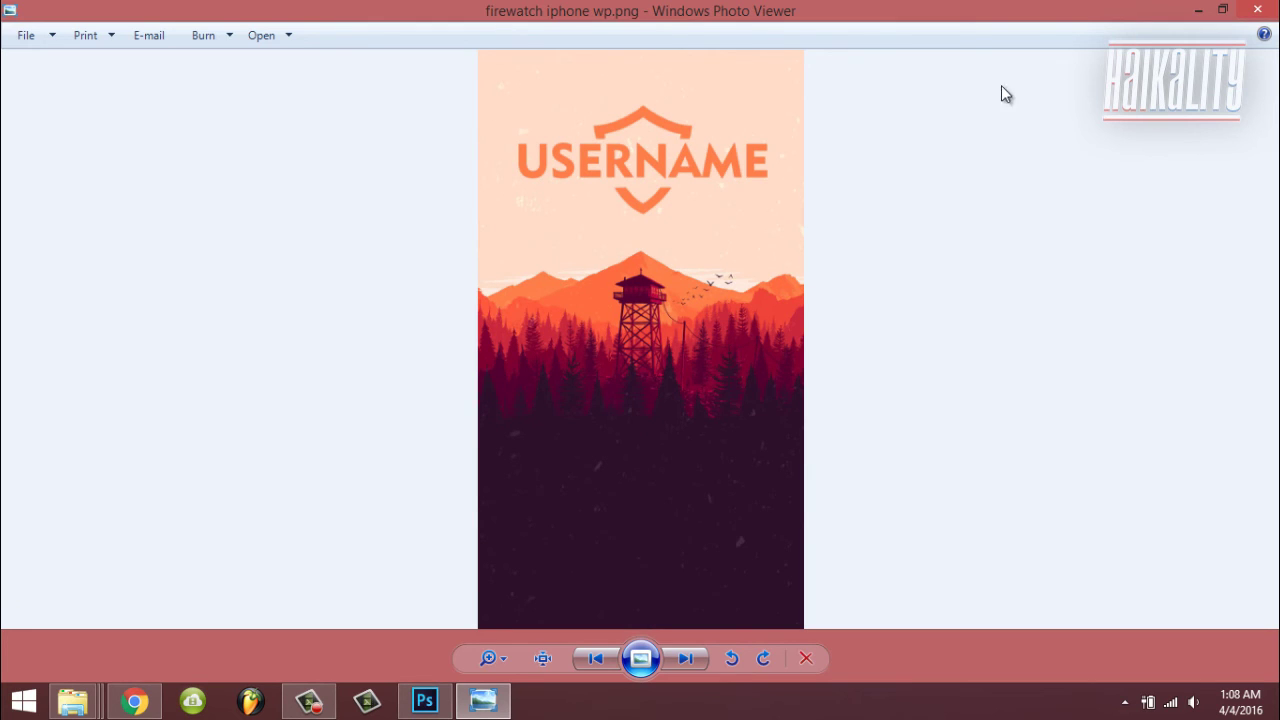
pyautogui.click(1198, 10)
pyautogui.click(786, 19)
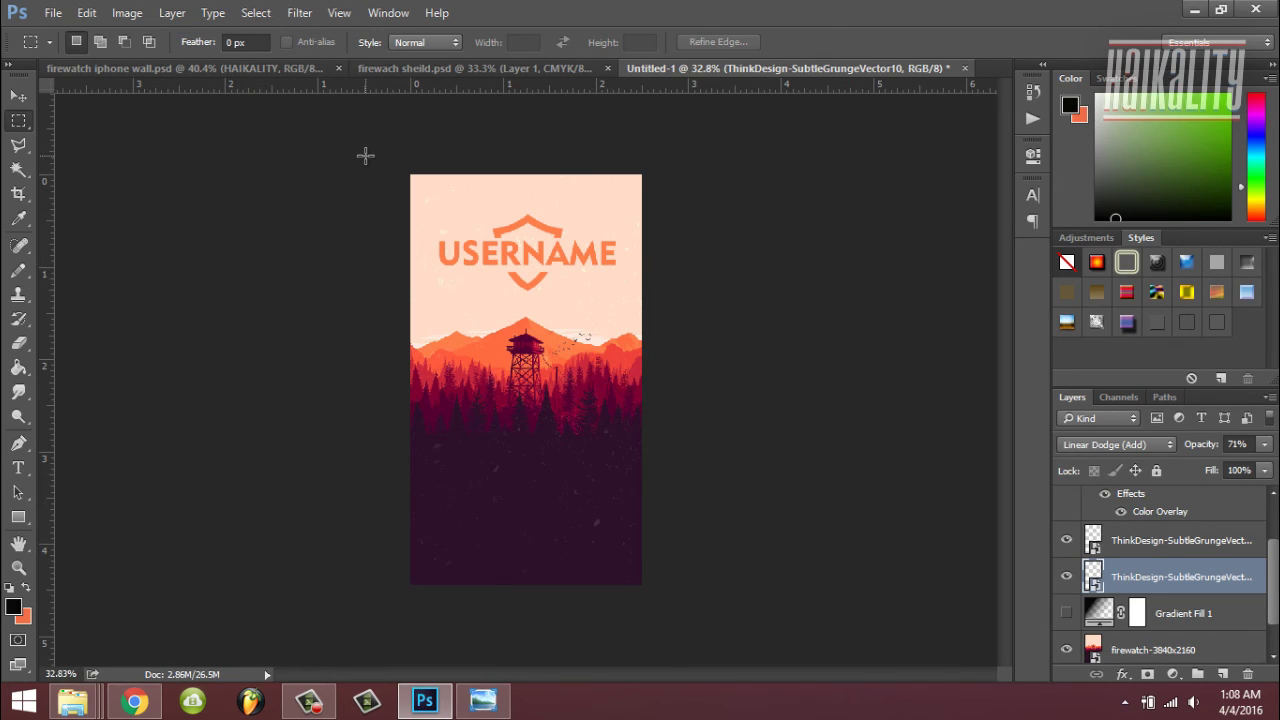
pyautogui.scroll(3, 522, 358)
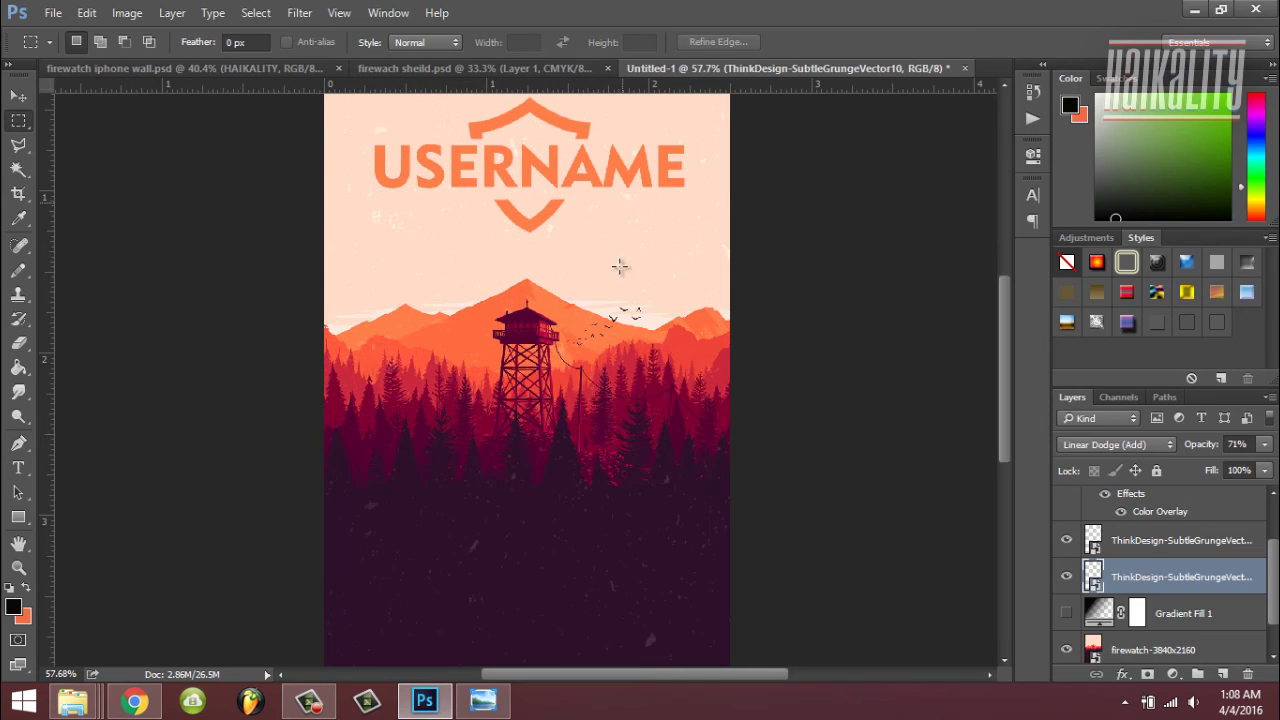
pyautogui.scroll(1, 598, 278)
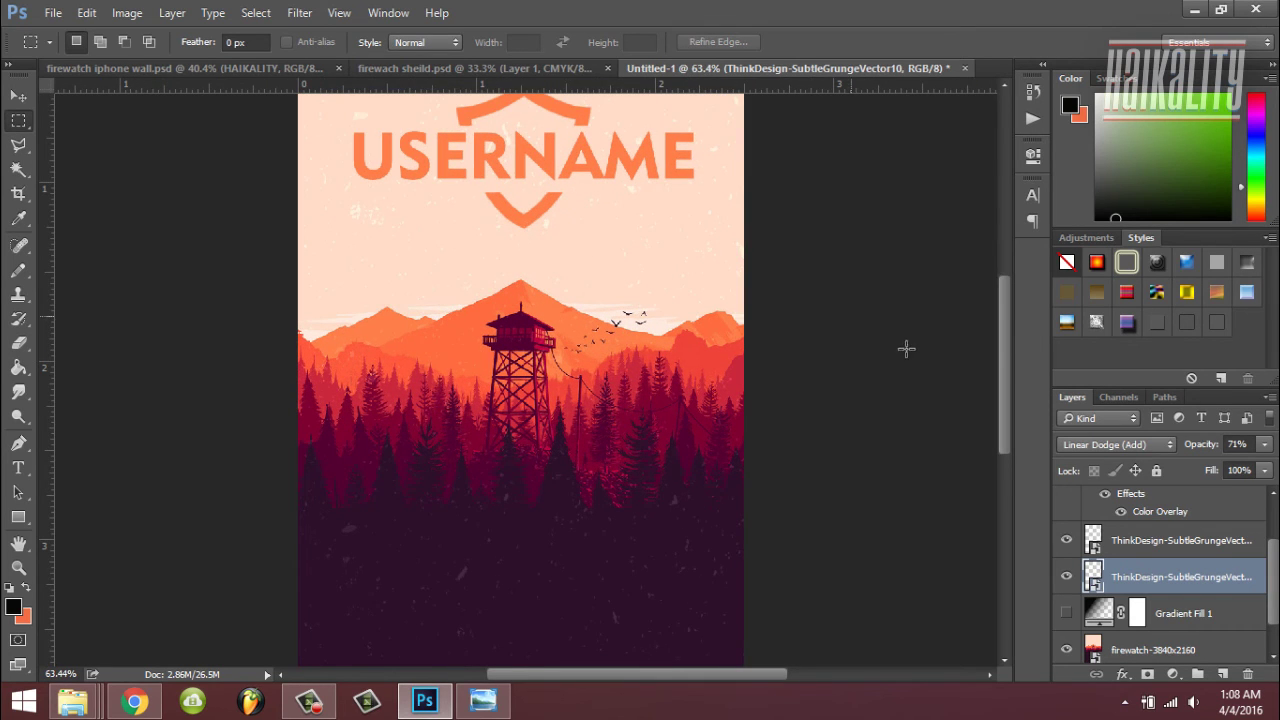
pyautogui.moveTo(1004, 336)
pyautogui.mouseDown()
pyautogui.moveTo(1002, 296)
pyautogui.moveTo(1002, 316)
pyautogui.mouseUp()
pyautogui.scroll(-2, 651, 251)
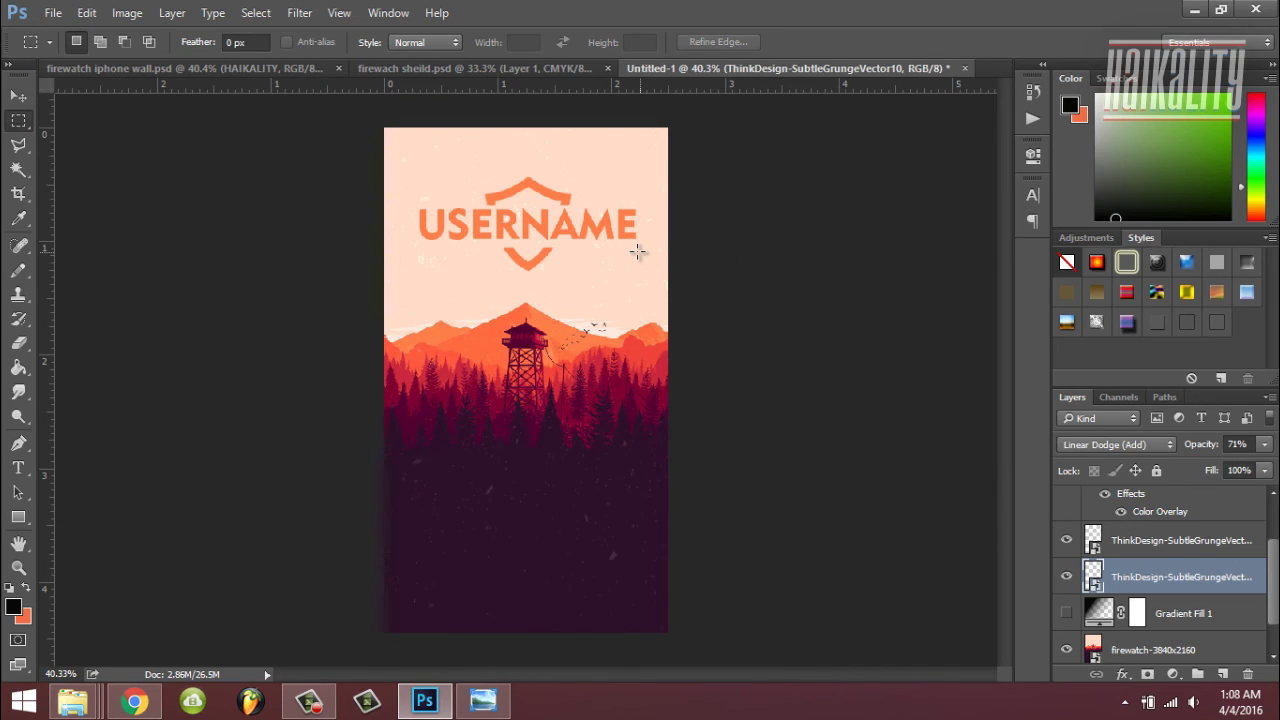